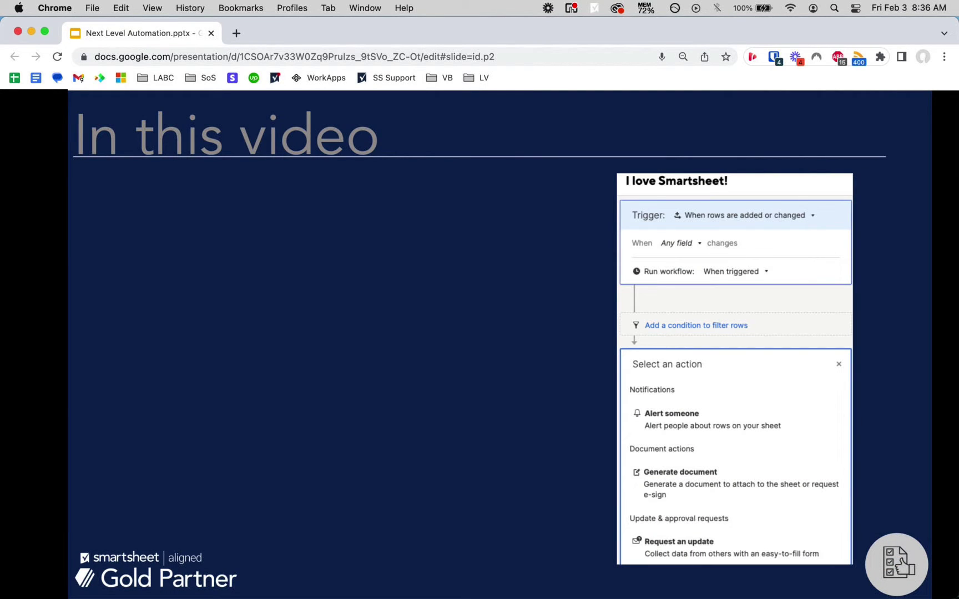
Reveal the In this video bullets: document generation, attachments, symbol columns, then the three We'll also cover items.
{"action": "key", "text": "Right"}
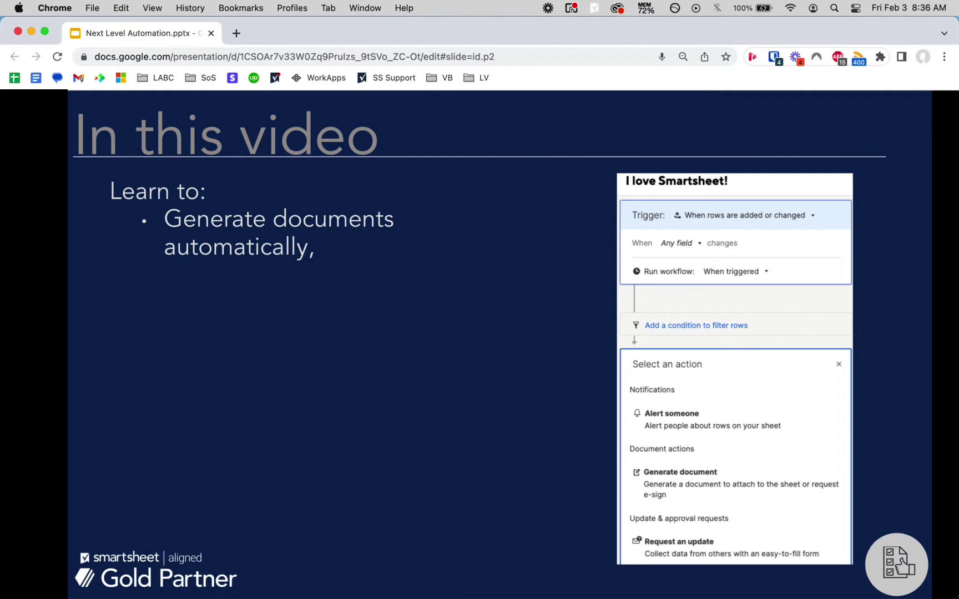
{"action": "key", "text": "Right"}
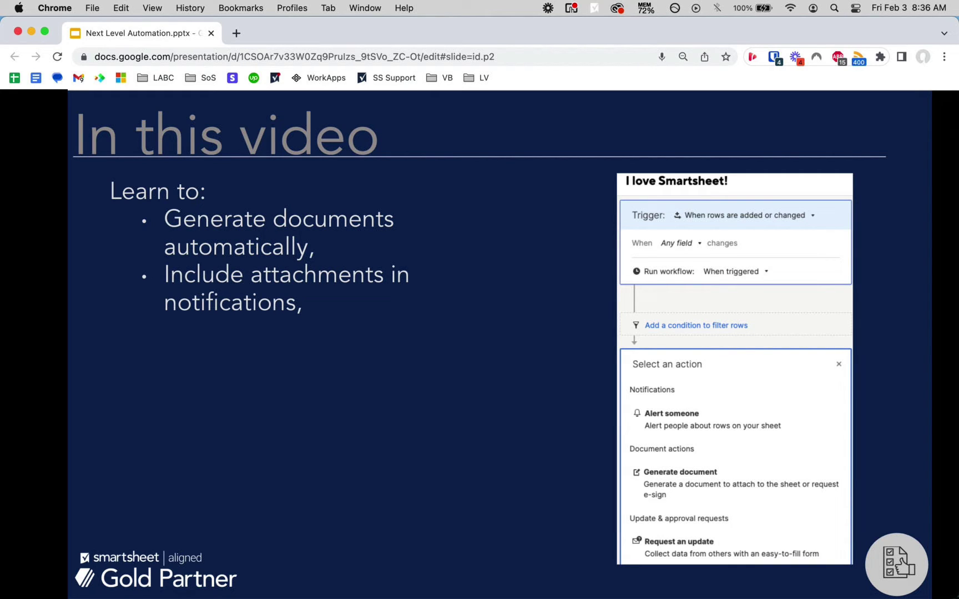
{"action": "key", "text": "Right"}
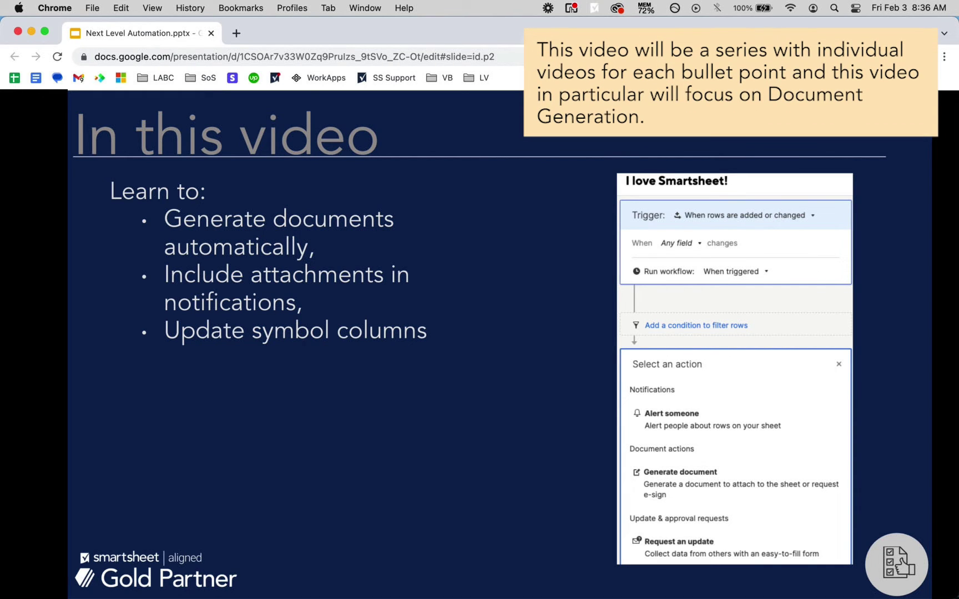
{"action": "key", "text": "Right"}
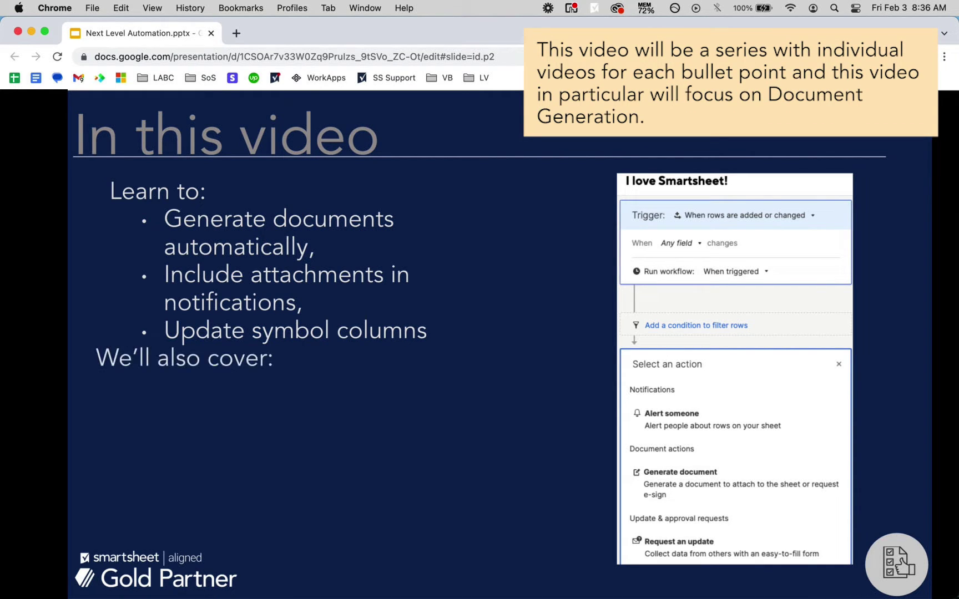
{"action": "key", "text": "Right"}
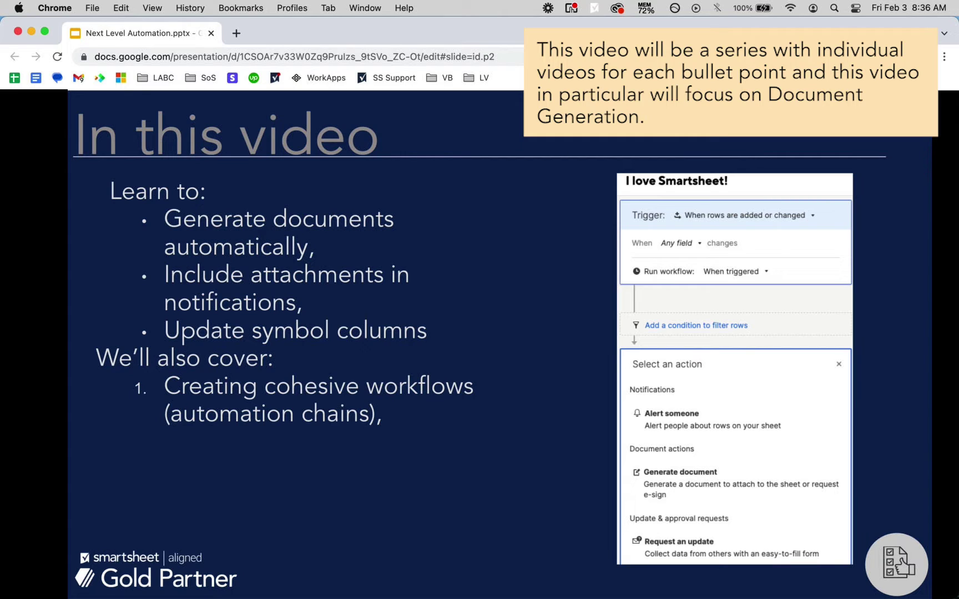
{"action": "key", "text": "Right"}
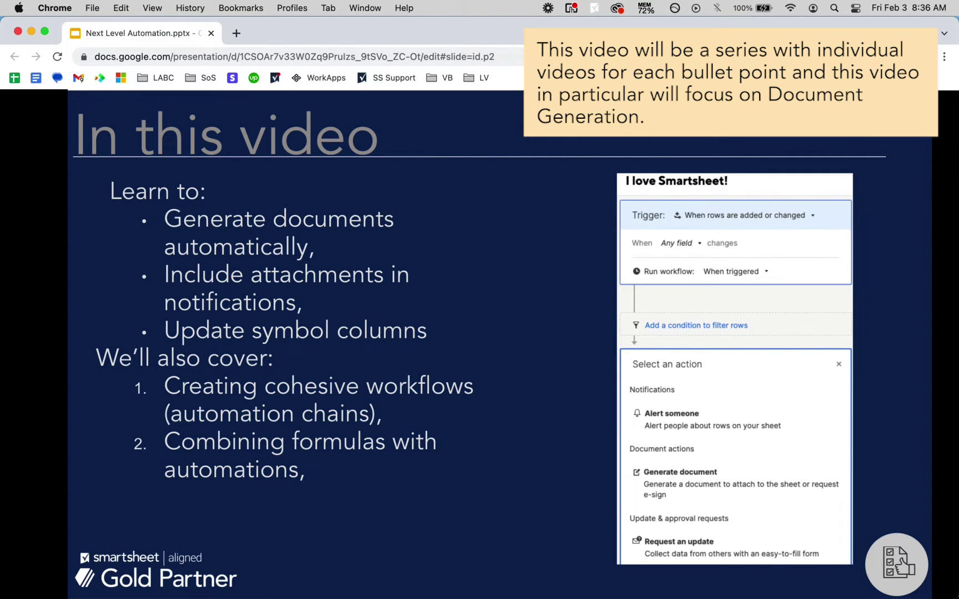
{"action": "key", "text": "Right"}
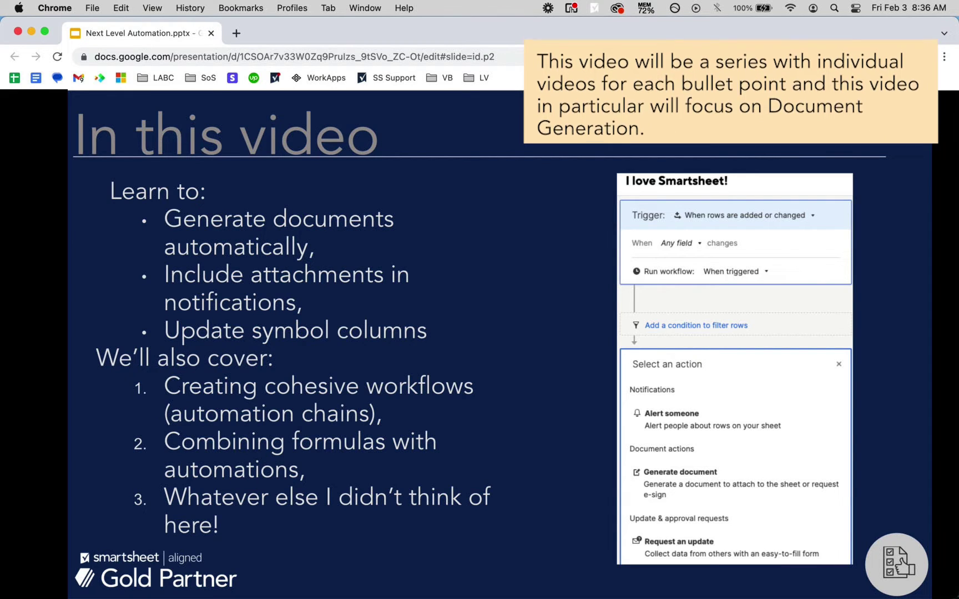
Bring the Smartsheet sheet to the front and show its Conversations panel.
{"action": "key", "text": "ctrl+Up"}
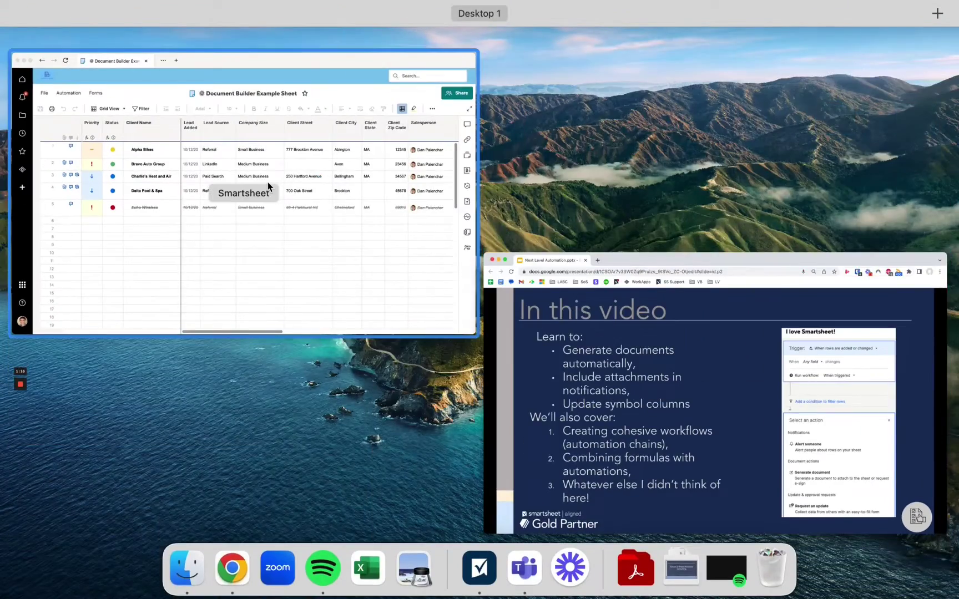
{"action": "left_click", "coordinate": [268, 182]}
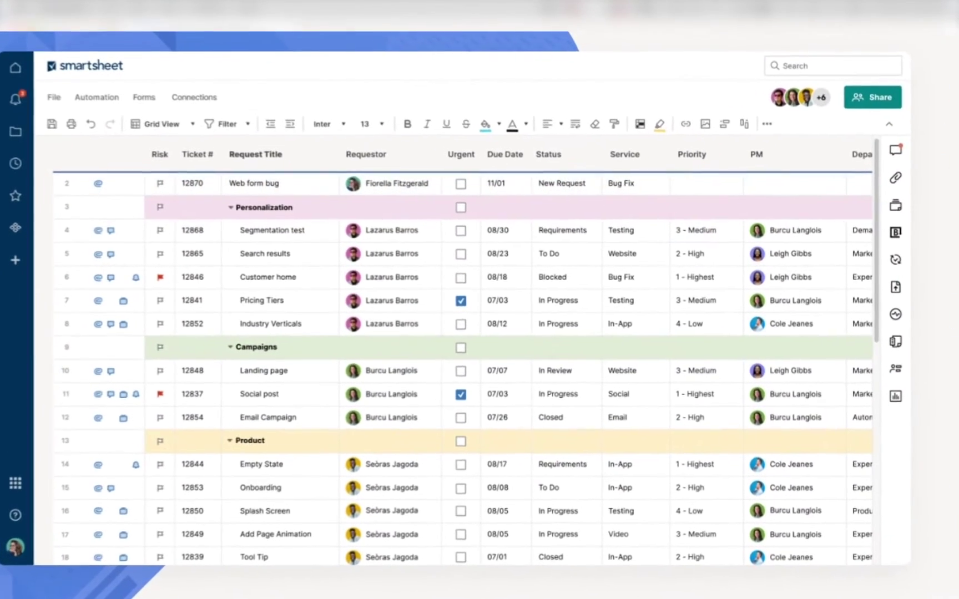
{"action": "left_click", "coordinate": [904, 157]}
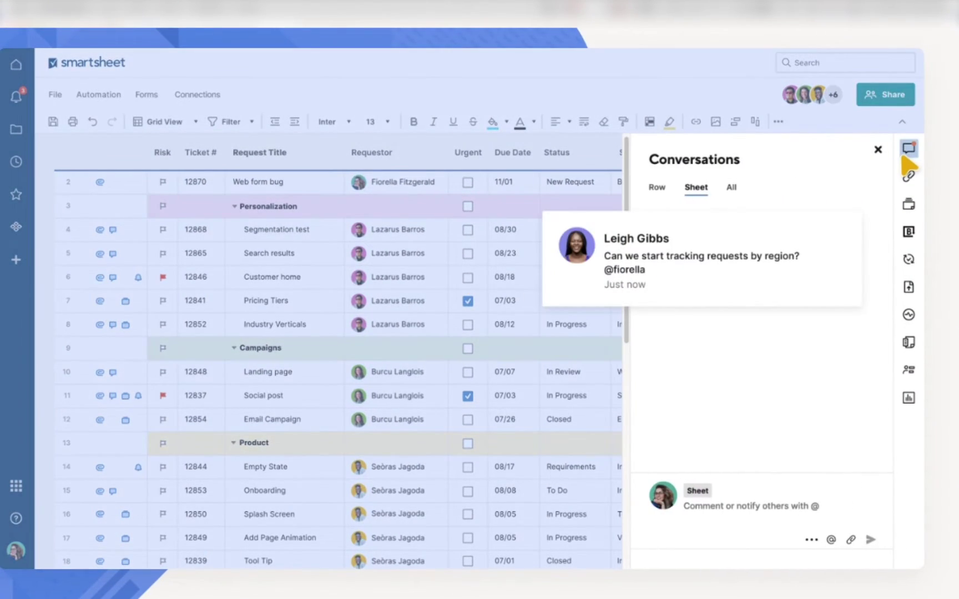
Post the reply 'Great idea! I'll add it to our intake form.' and view the Forms menu.
{"action": "left_click", "coordinate": [695, 509]}
{"action": "type", "text": "Great idea! I'll add it to our intake form."}
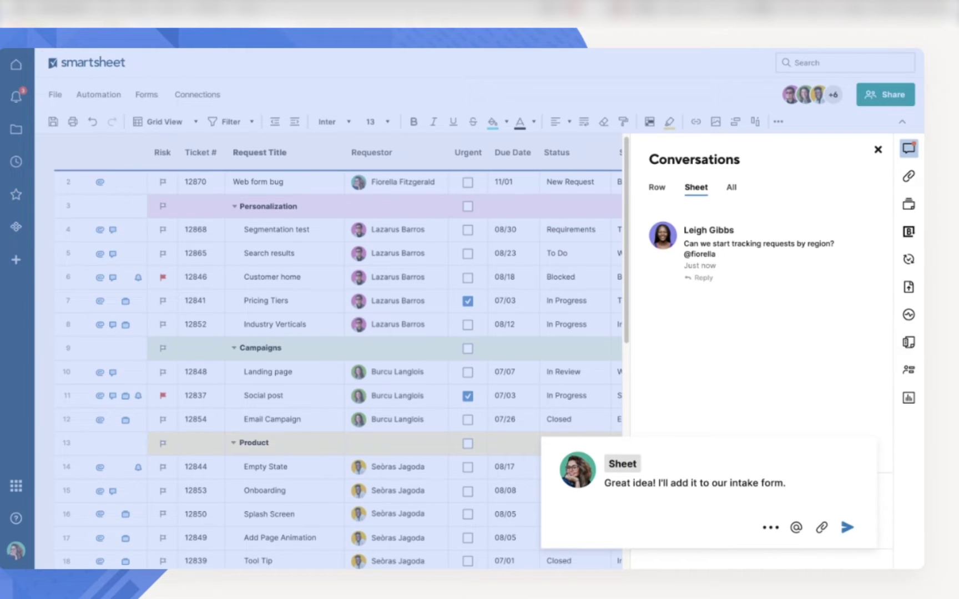
{"action": "key", "text": "Return"}
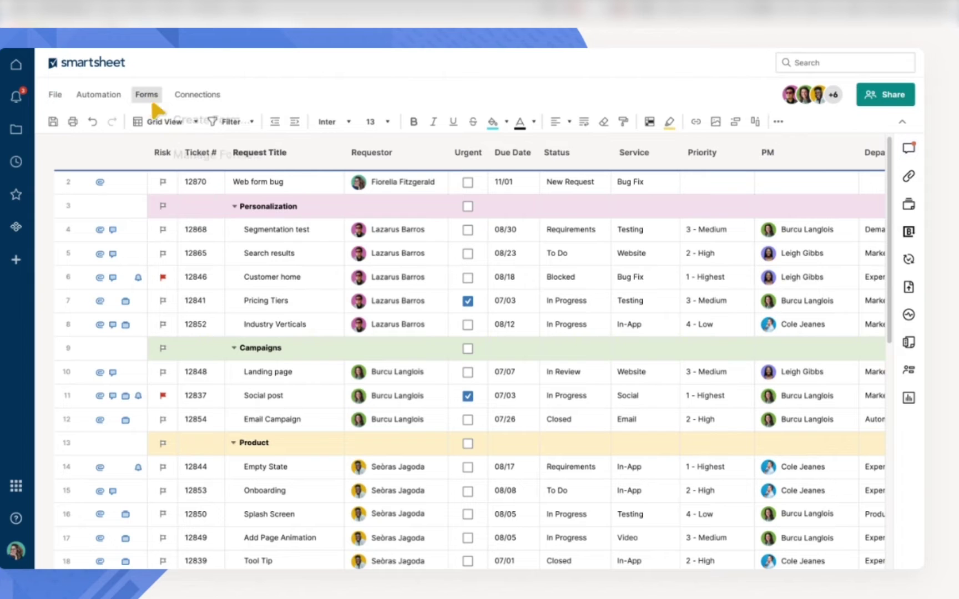
{"action": "left_click", "coordinate": [147, 95]}
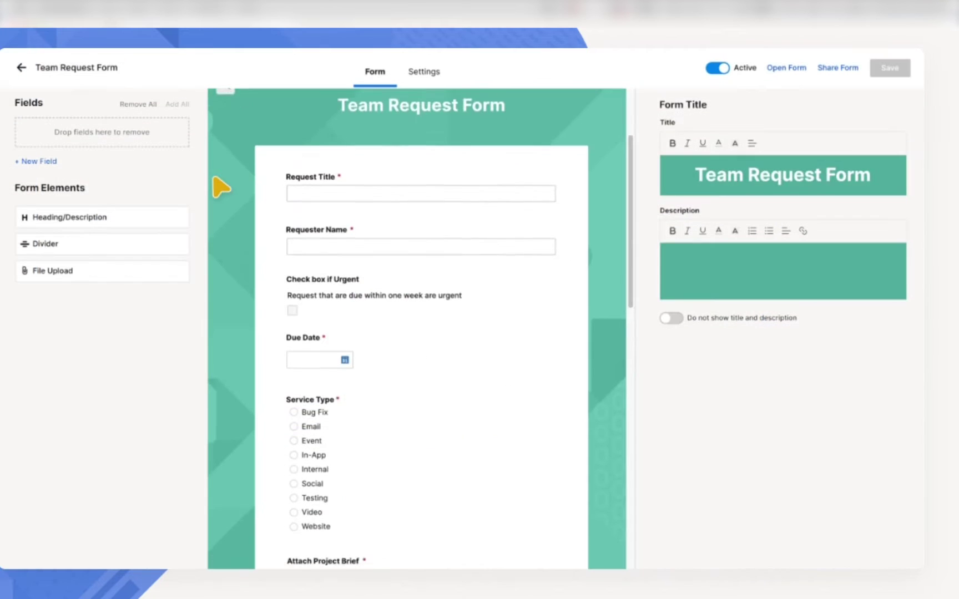
{"action": "scroll", "coordinate": [220, 184], "scroll_direction": "down", "scroll_amount": 2}
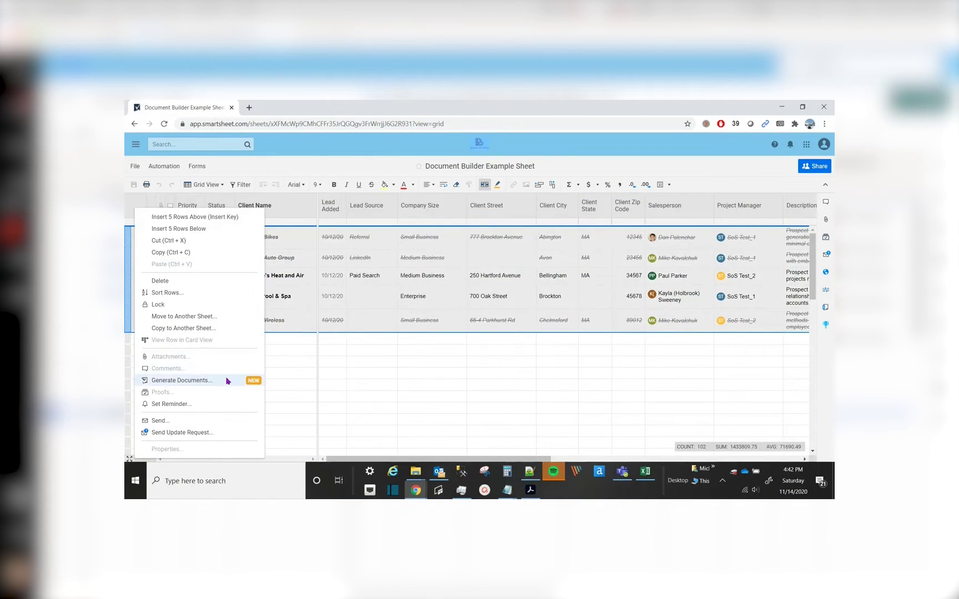
Generate the Client Prospectus PDF for row 3 and scroll through its filled-in client details.
{"action": "left_click", "coordinate": [227, 381]}
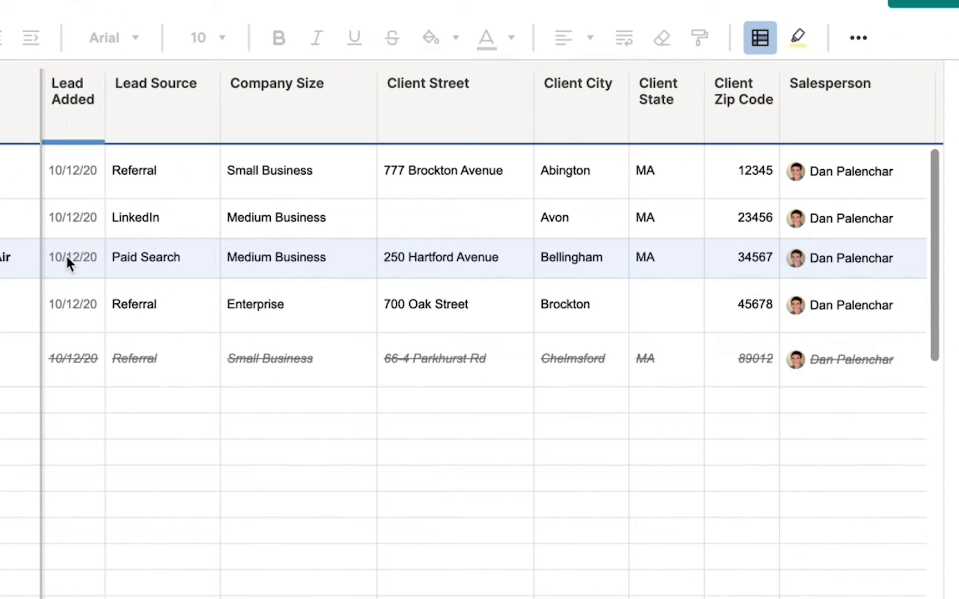
{"action": "scroll", "coordinate": [238, 296], "scroll_direction": "right", "scroll_amount": 15}
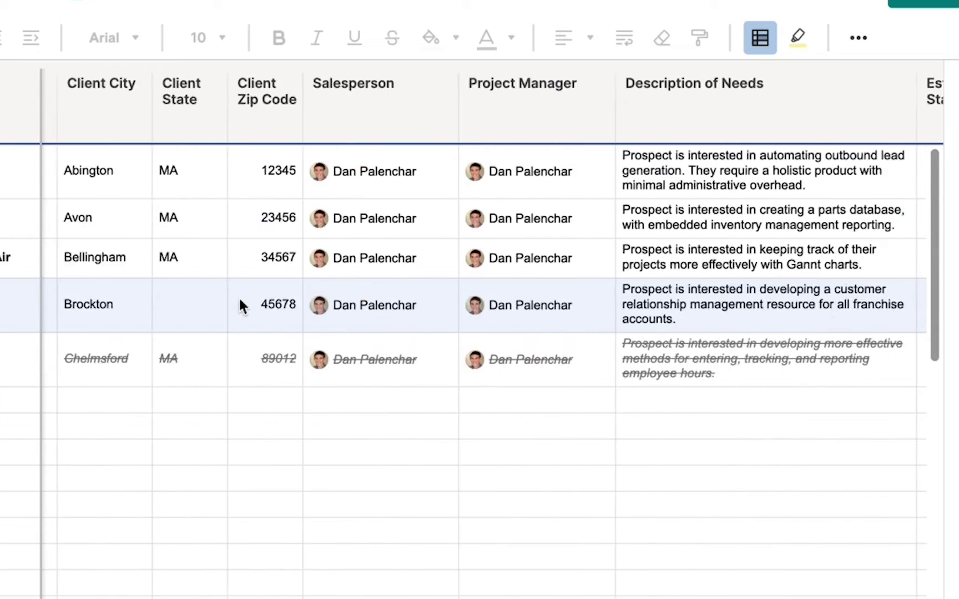
{"action": "scroll", "coordinate": [239, 299], "scroll_direction": "right", "scroll_amount": 4}
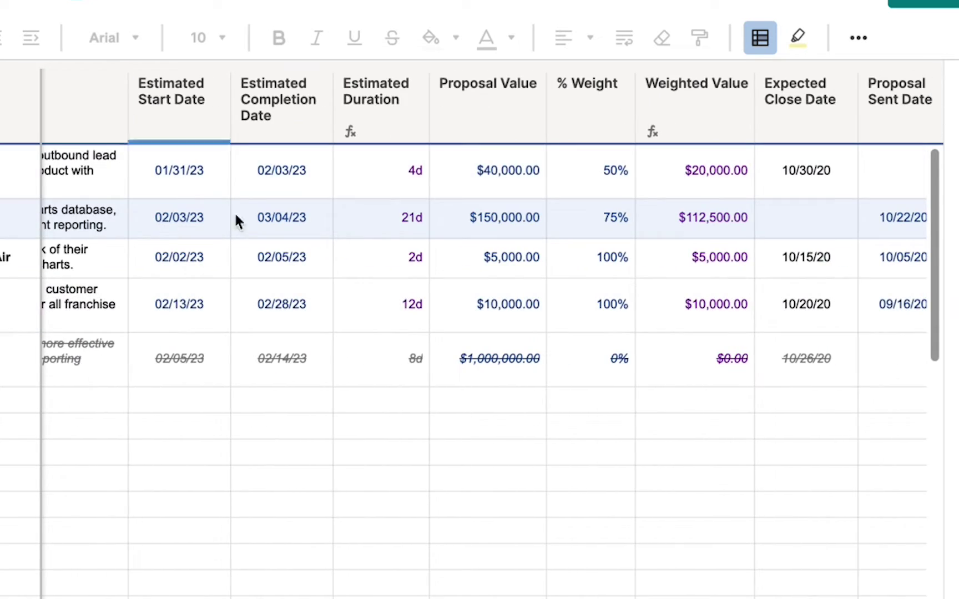
{"action": "scroll", "coordinate": [242, 219], "scroll_direction": "right", "scroll_amount": 5}
{"action": "scroll", "coordinate": [494, 409], "scroll_direction": "right", "scroll_amount": 3}
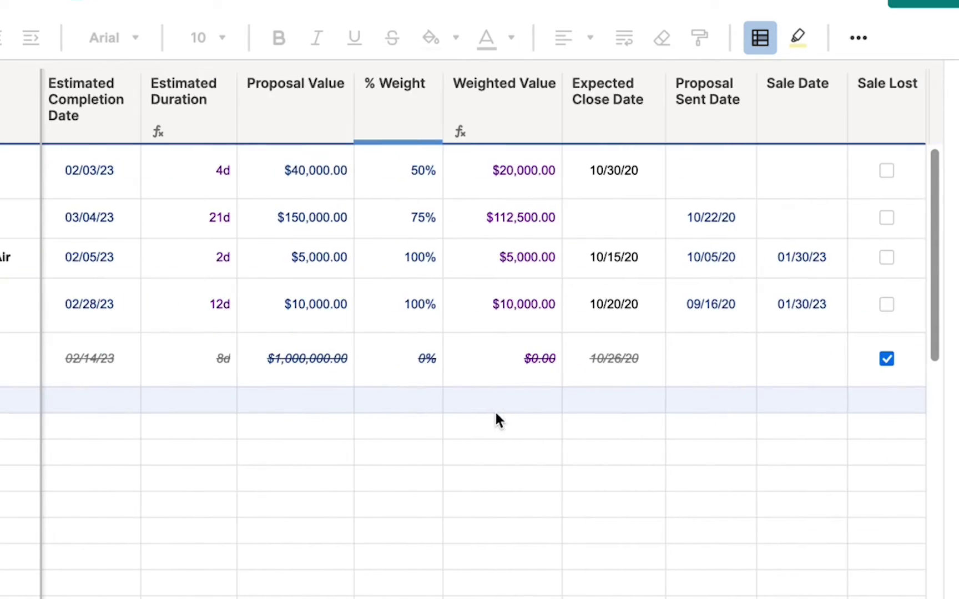
{"action": "scroll", "coordinate": [494, 409], "scroll_direction": "left", "scroll_amount": 20}
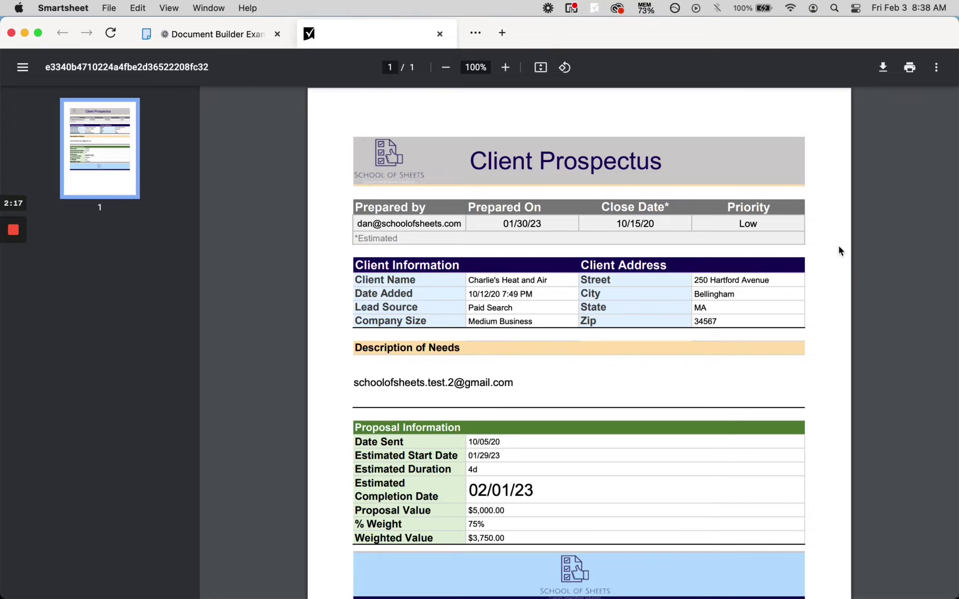
{"action": "scroll", "coordinate": [839, 251], "scroll_direction": "down", "scroll_amount": 1}
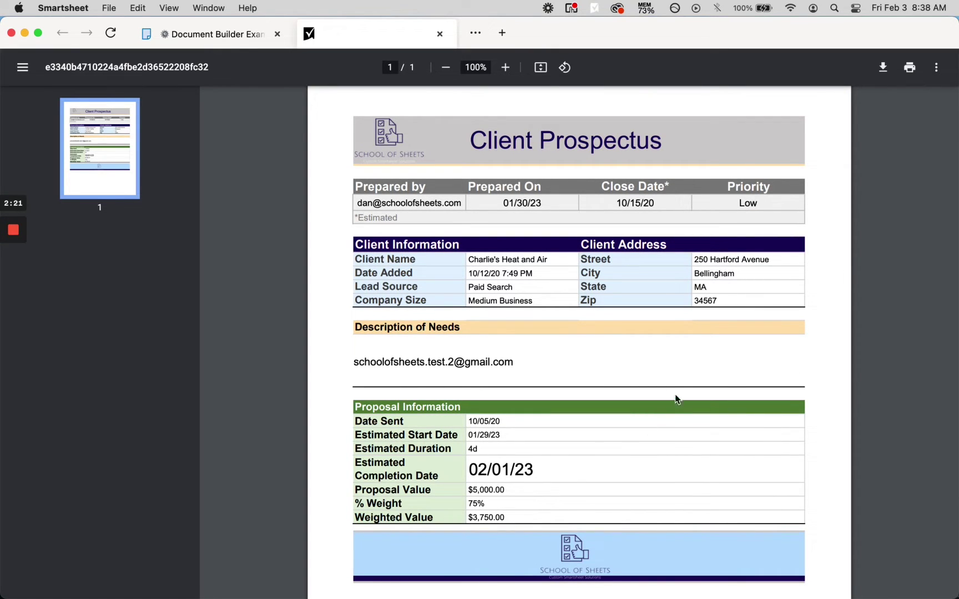
Close the PDF and attachments list, then start Generate Documents for row 3.
{"action": "left_click", "coordinate": [441, 39]}
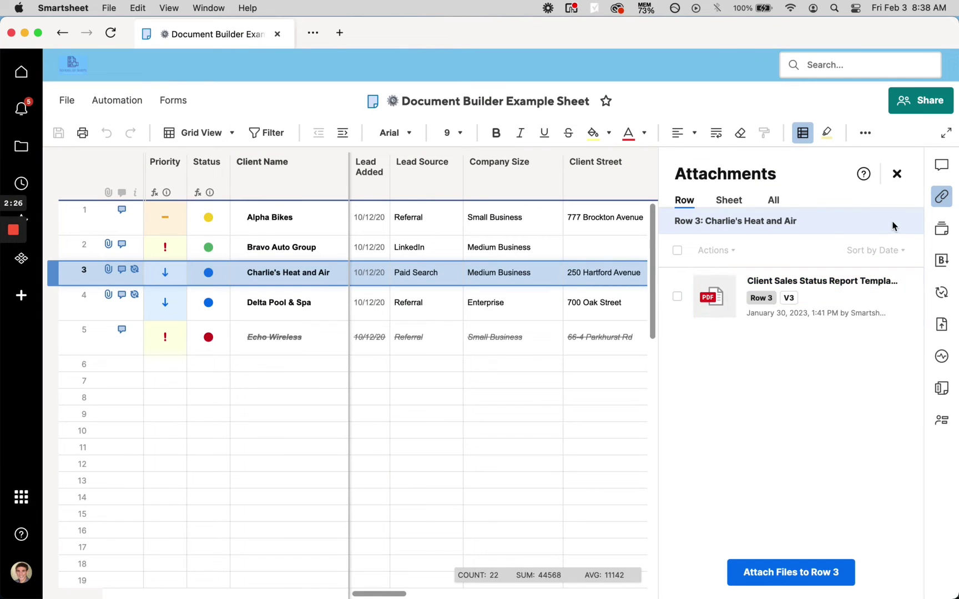
{"action": "left_click", "coordinate": [895, 174]}
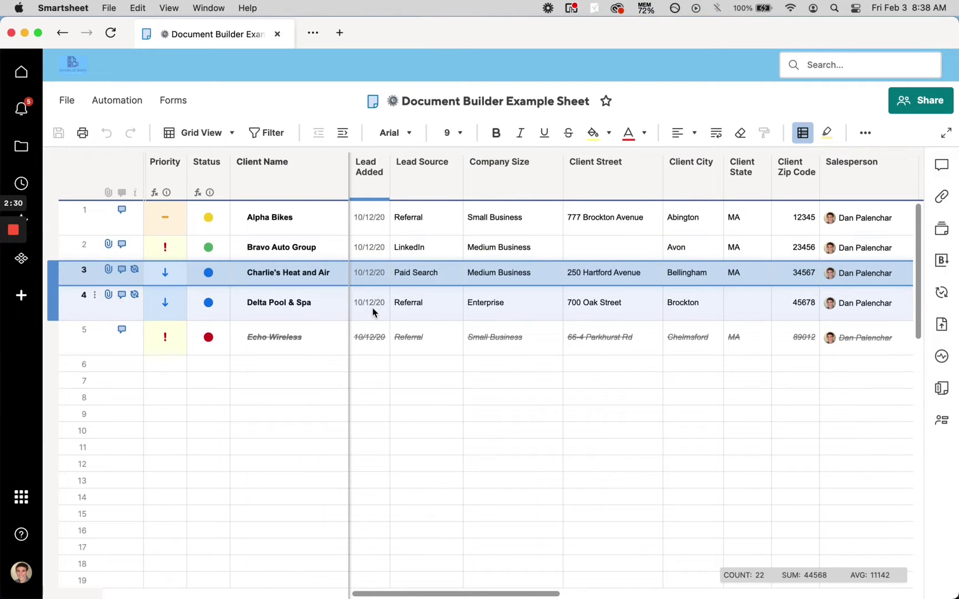
{"action": "mouse_move", "coordinate": [372, 309]}
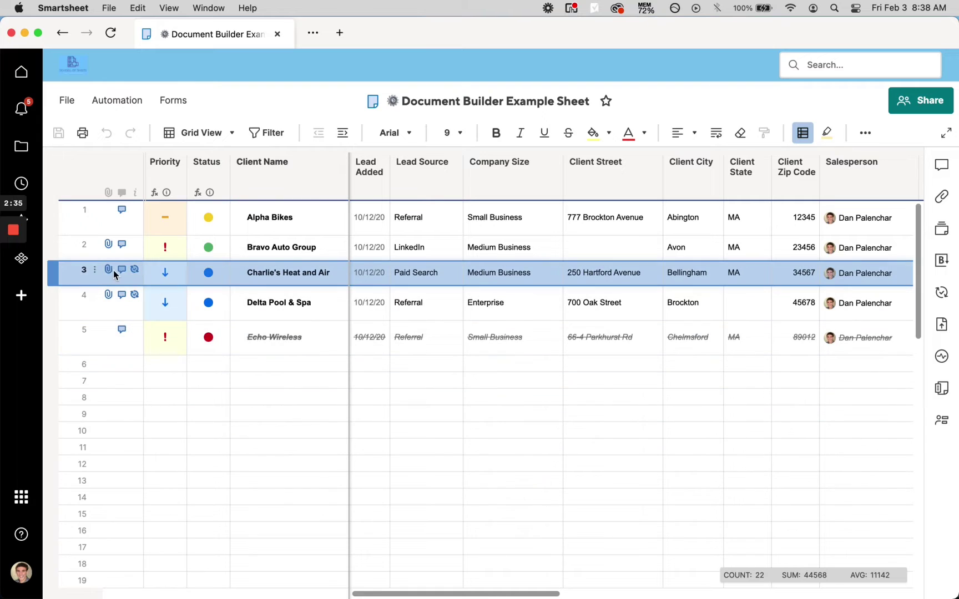
{"action": "left_click", "coordinate": [95, 271]}
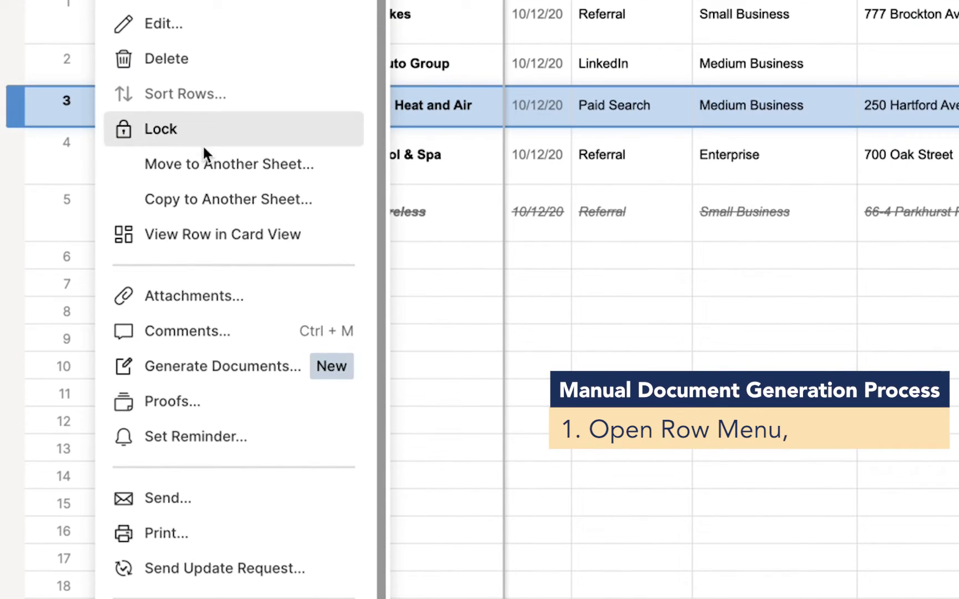
{"action": "left_click", "coordinate": [252, 345]}
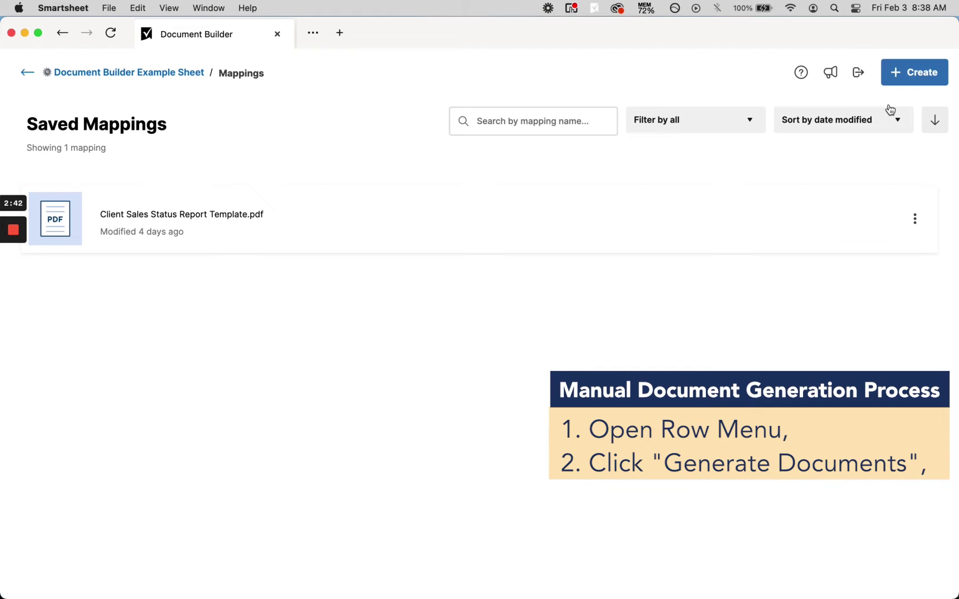
Generate the Client Sales Status Report Template mapping and attach the PDF to the row.
{"action": "mouse_move", "coordinate": [640, 195]}
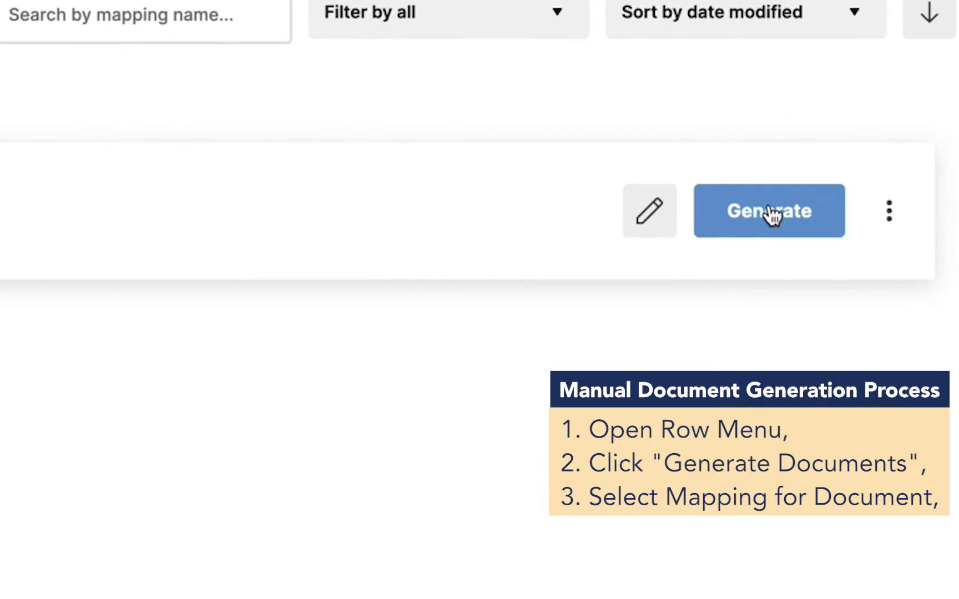
{"action": "left_click", "coordinate": [796, 217]}
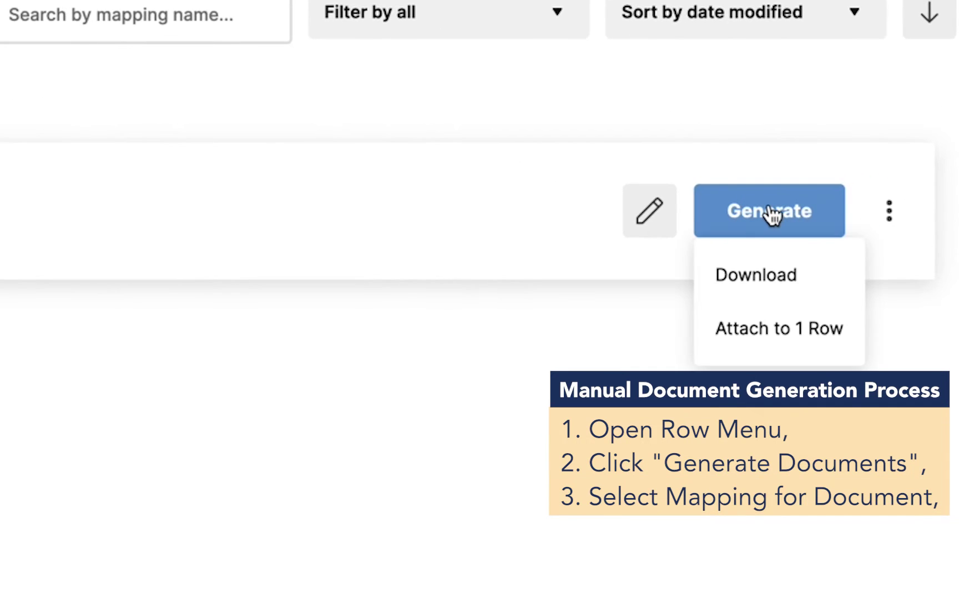
{"action": "left_click", "coordinate": [774, 337]}
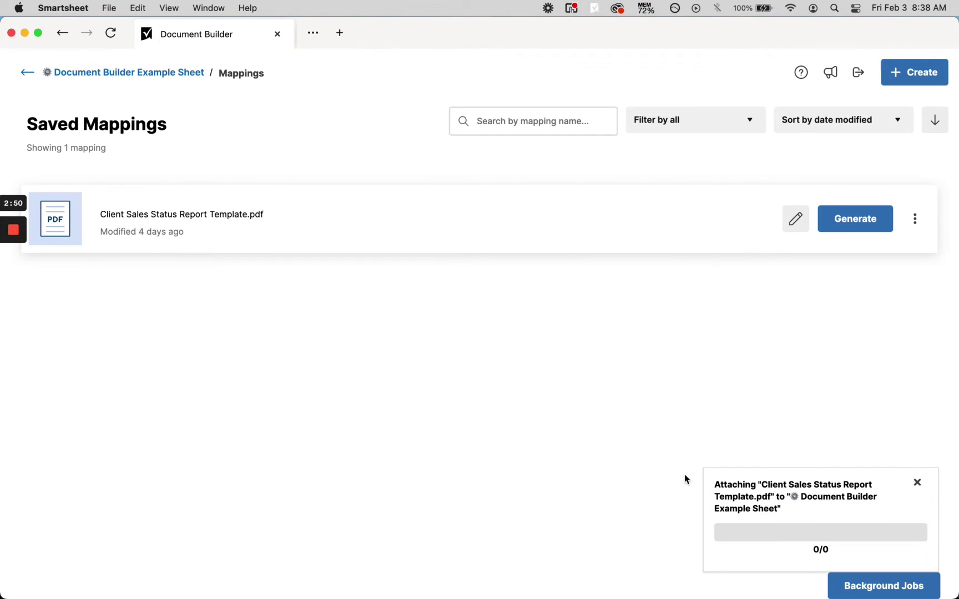
Insert a Generate Document checkbox column to the left of Lead Added.
{"action": "left_click", "coordinate": [27, 73]}
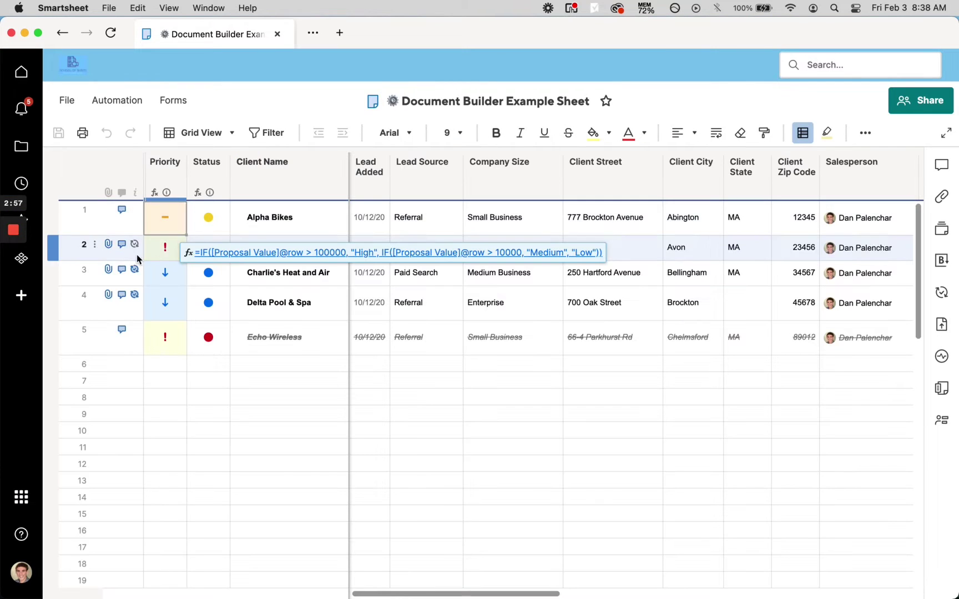
{"action": "left_click", "coordinate": [517, 378]}
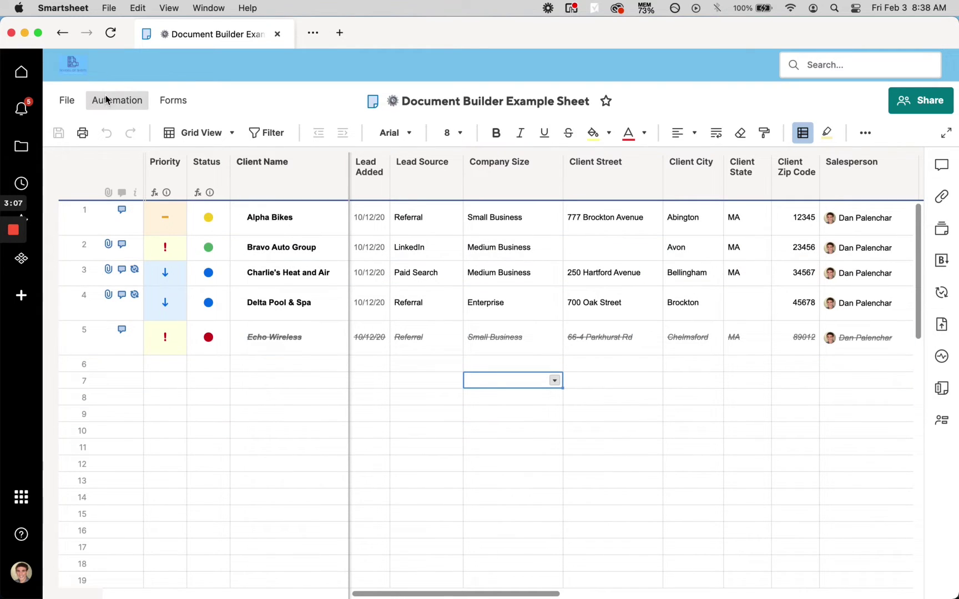
{"action": "right_click", "coordinate": [385, 190]}
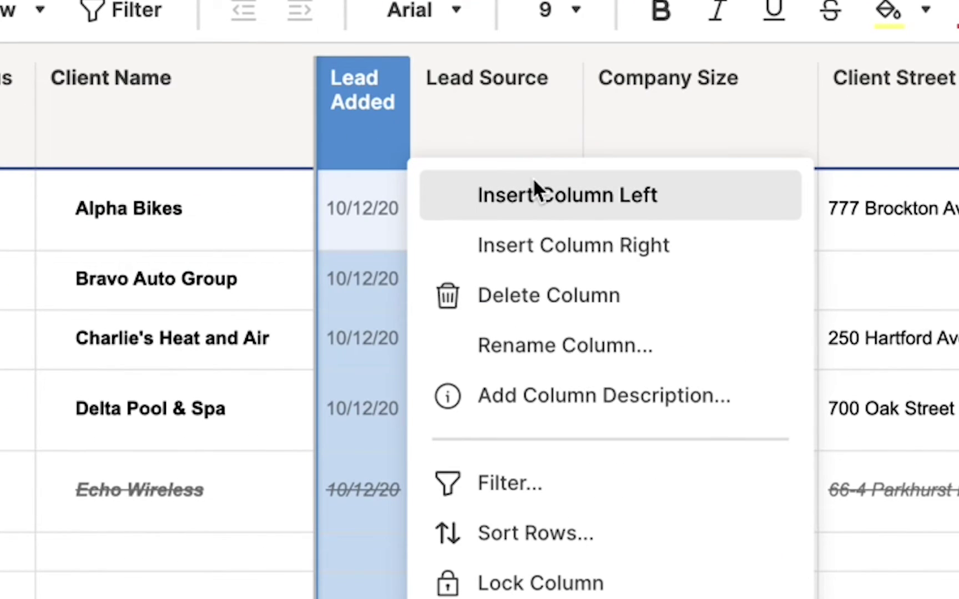
{"action": "left_click", "coordinate": [535, 193]}
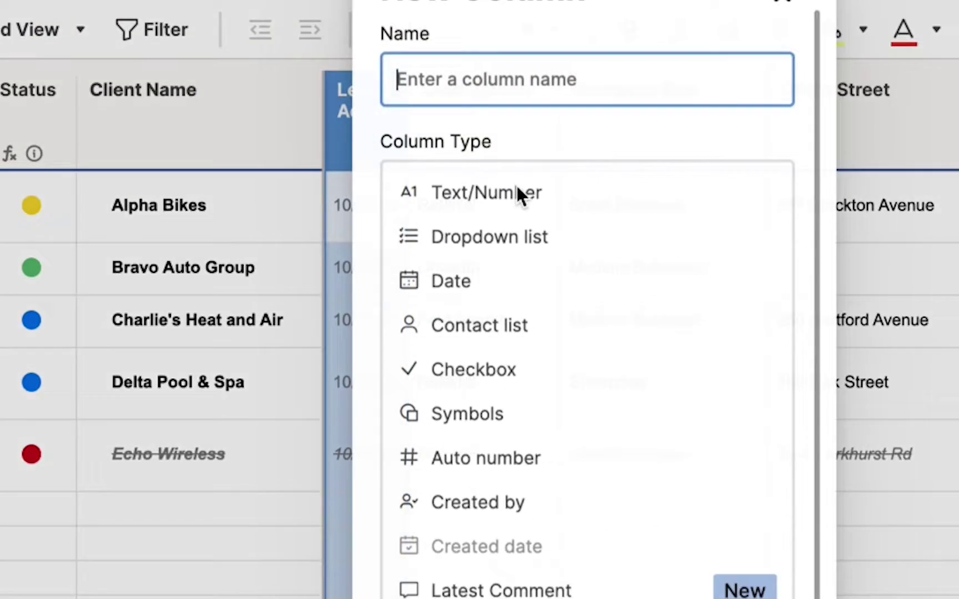
{"action": "type", "text": "Generate Document"}
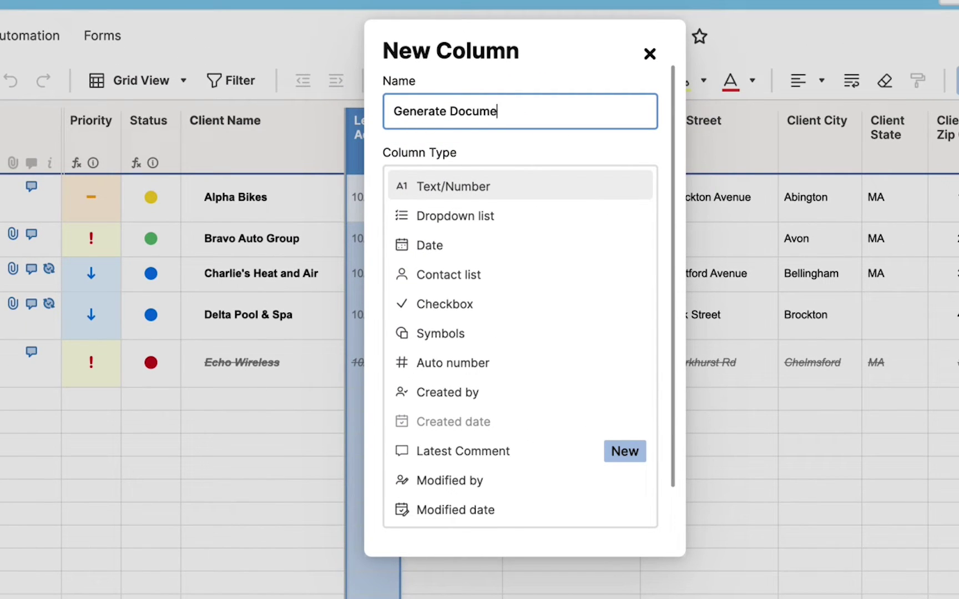
{"action": "left_click", "coordinate": [495, 304]}
{"action": "left_click", "coordinate": [594, 382]}
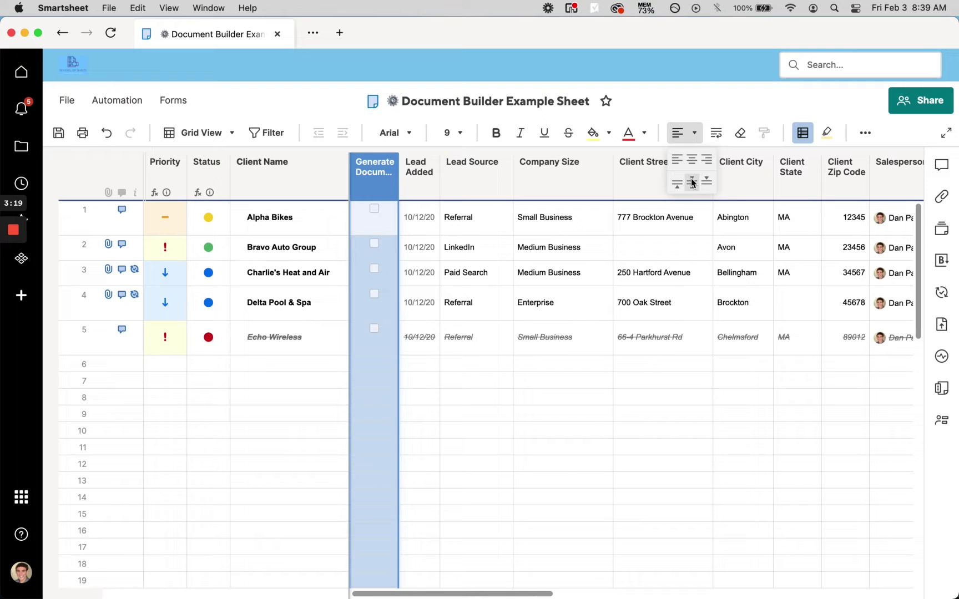
Save the sheet with the new Generate Document column.
{"action": "left_click", "coordinate": [518, 413]}
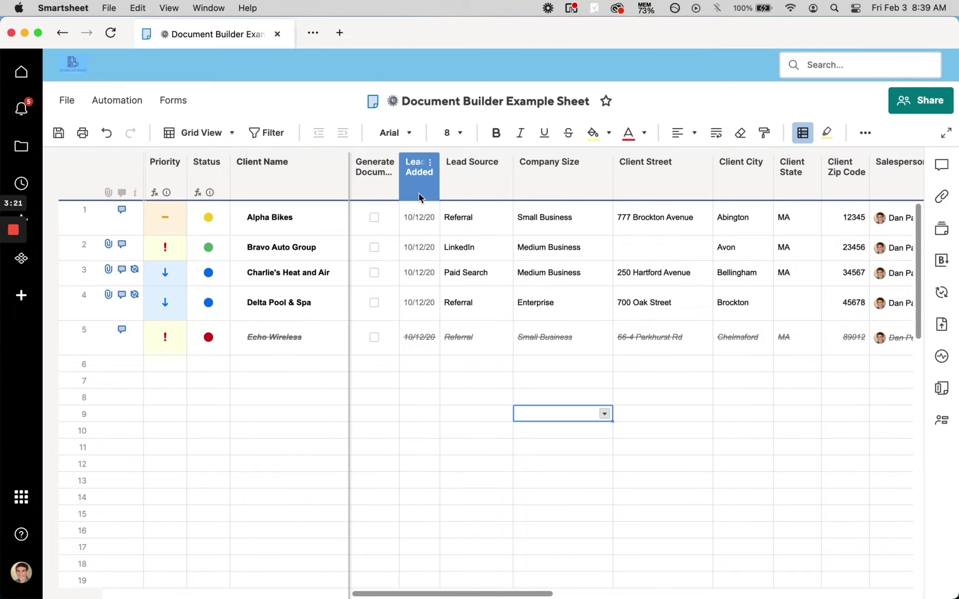
{"action": "left_click", "coordinate": [59, 133]}
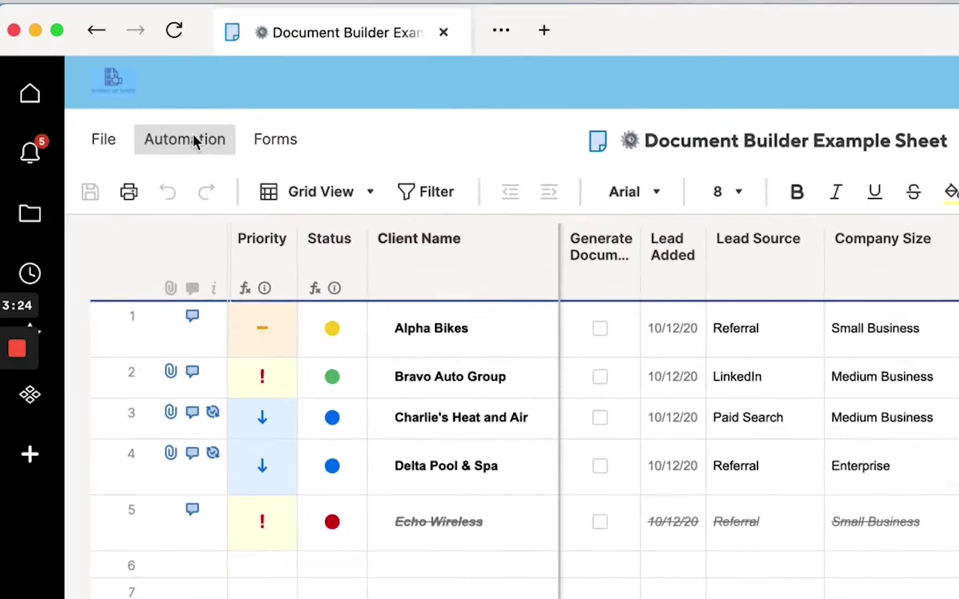
{"action": "left_click", "coordinate": [123, 102]}
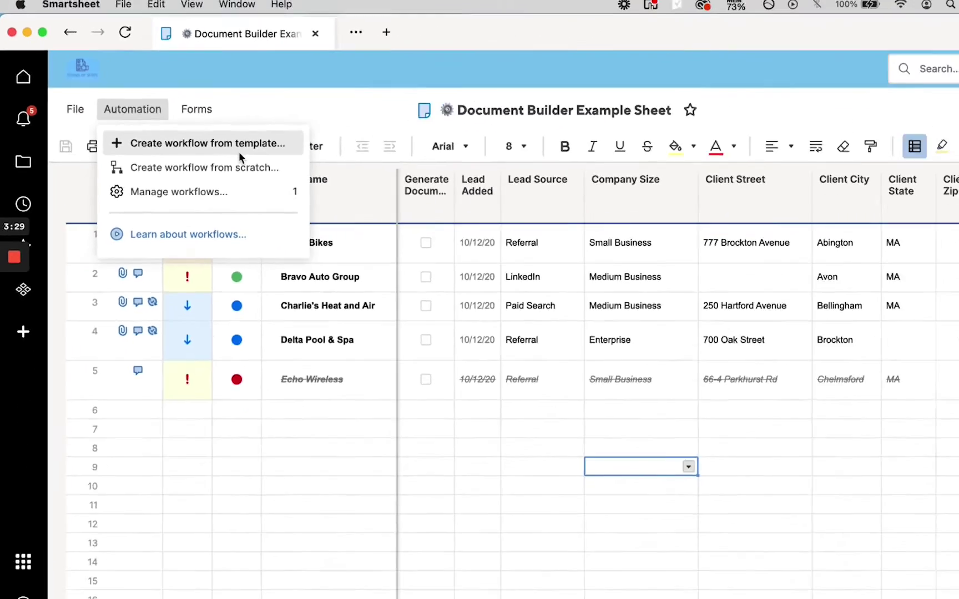
Create a blank workflow from scratch titled Generate Document | "Generate Document" > 'Checked'.
{"action": "left_click", "coordinate": [433, 217]}
{"action": "scroll", "coordinate": [393, 325], "scroll_direction": "down", "scroll_amount": 5}
{"action": "scroll", "coordinate": [392, 325], "scroll_direction": "down", "scroll_amount": 10}
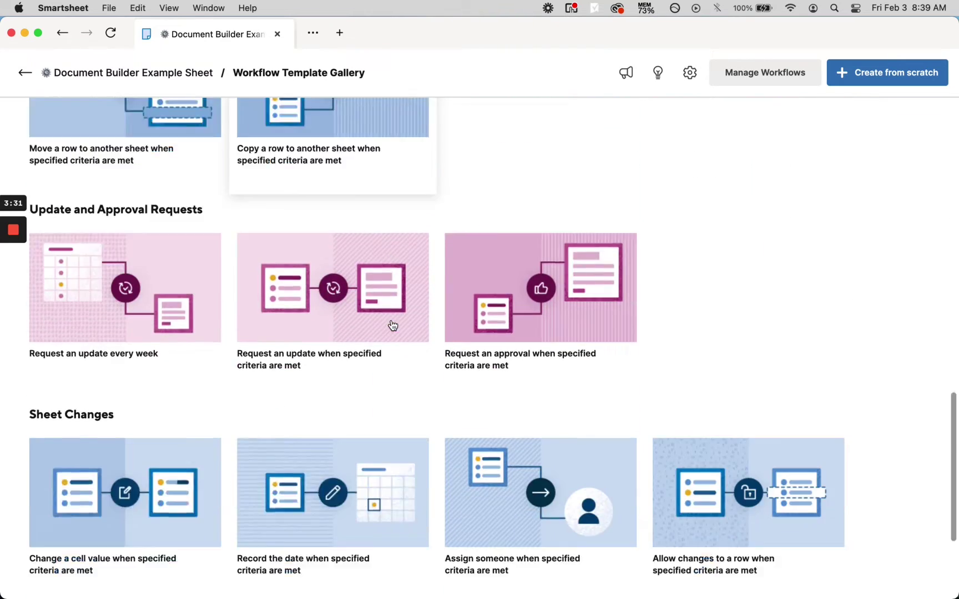
{"action": "scroll", "coordinate": [393, 326], "scroll_direction": "up", "scroll_amount": 15}
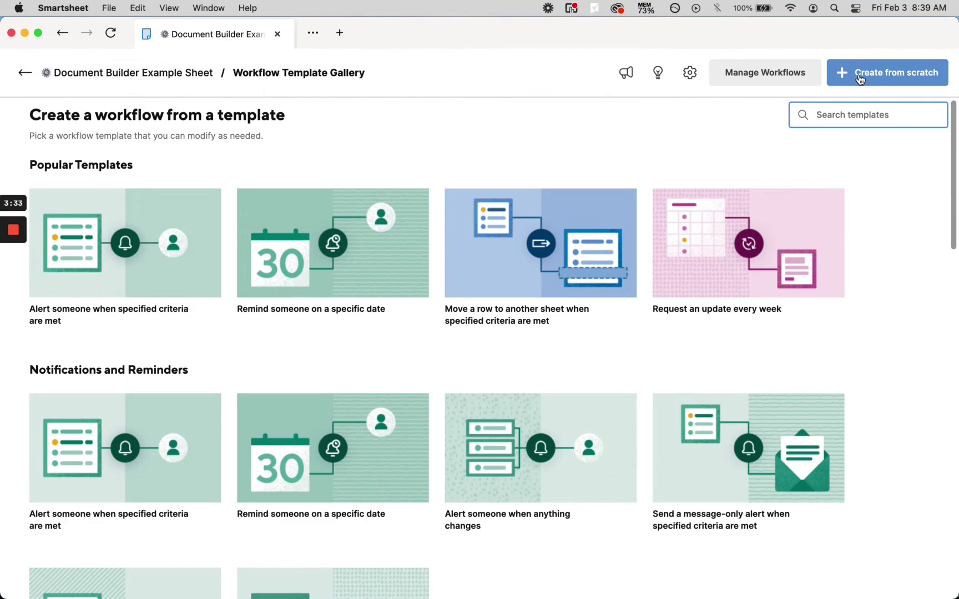
{"action": "left_click", "coordinate": [866, 72]}
{"action": "type", "text": "G"}
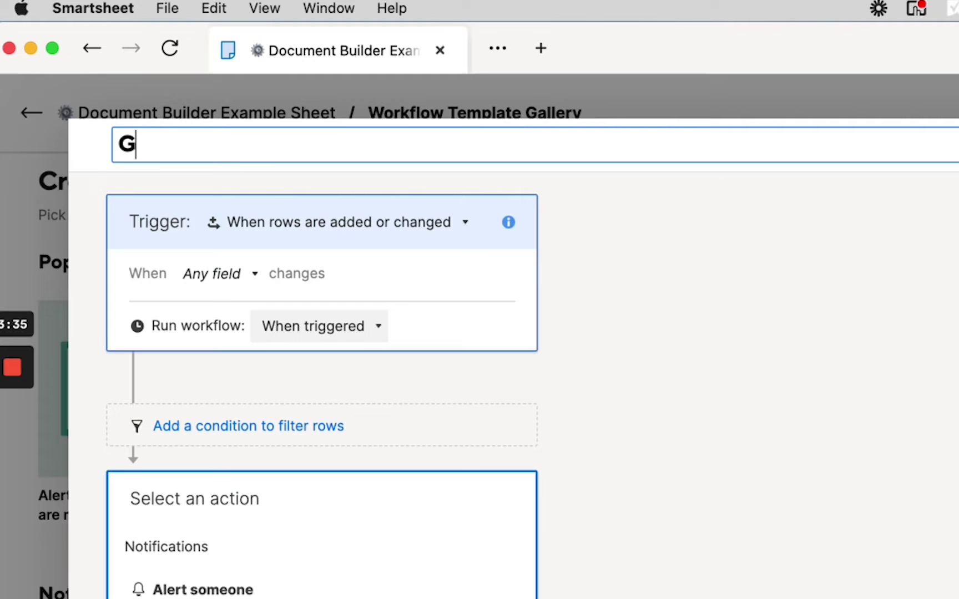
{"action": "type", "text": "enerate Do"}
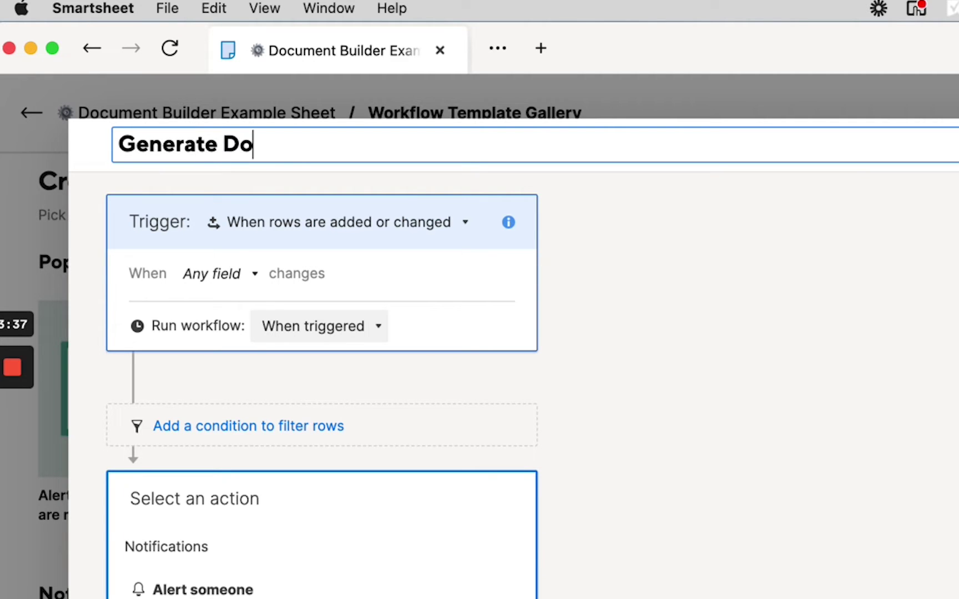
{"action": "type", "text": "cument | "}
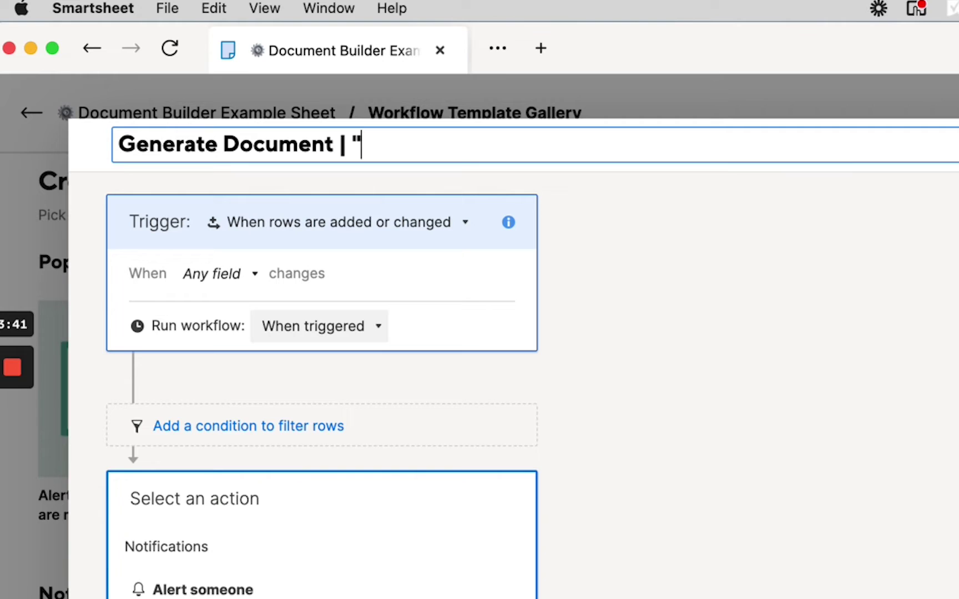
{"action": "type", "text": "\"Generate Do"}
{"action": "key", "text": "BackSpace"}
{"action": "key", "text": "BackSpace"}
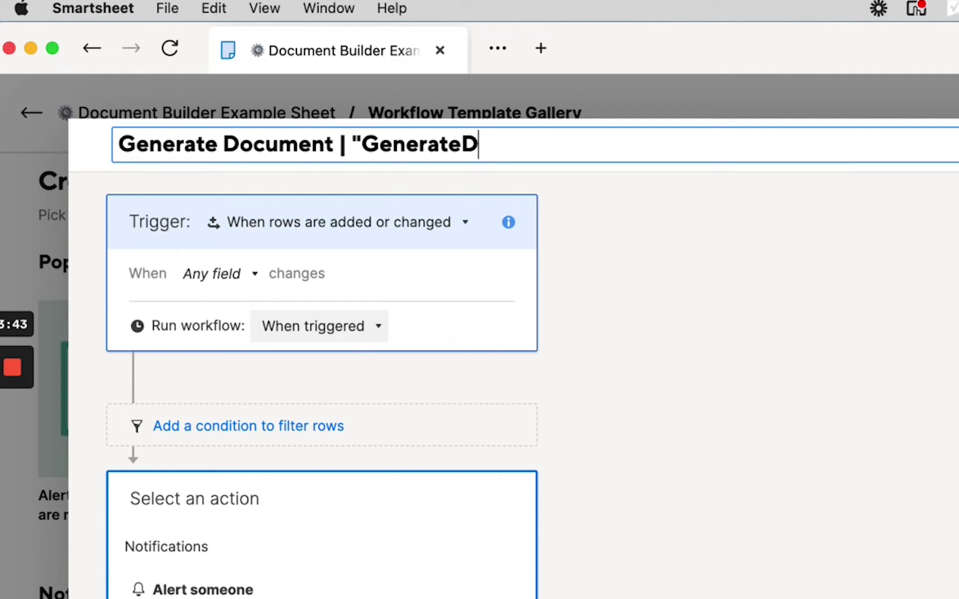
{"action": "type", "text": "Document\" "}
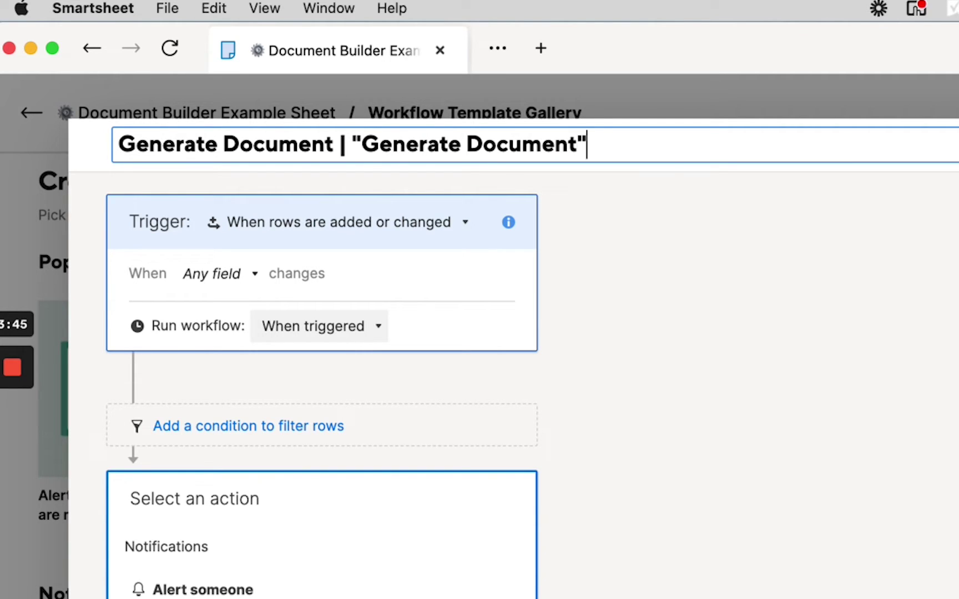
{"action": "type", "text": "> 'Checked'"}
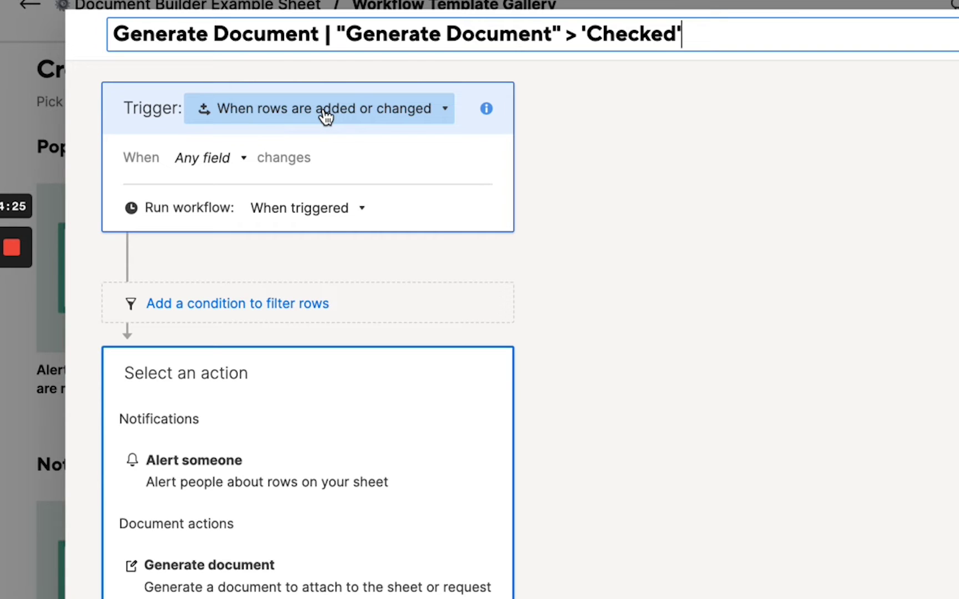
Set the workflow trigger to Generate Document changing to Checked.
{"action": "left_click", "coordinate": [229, 158]}
{"action": "scroll", "coordinate": [230, 236], "scroll_direction": "down", "scroll_amount": 5}
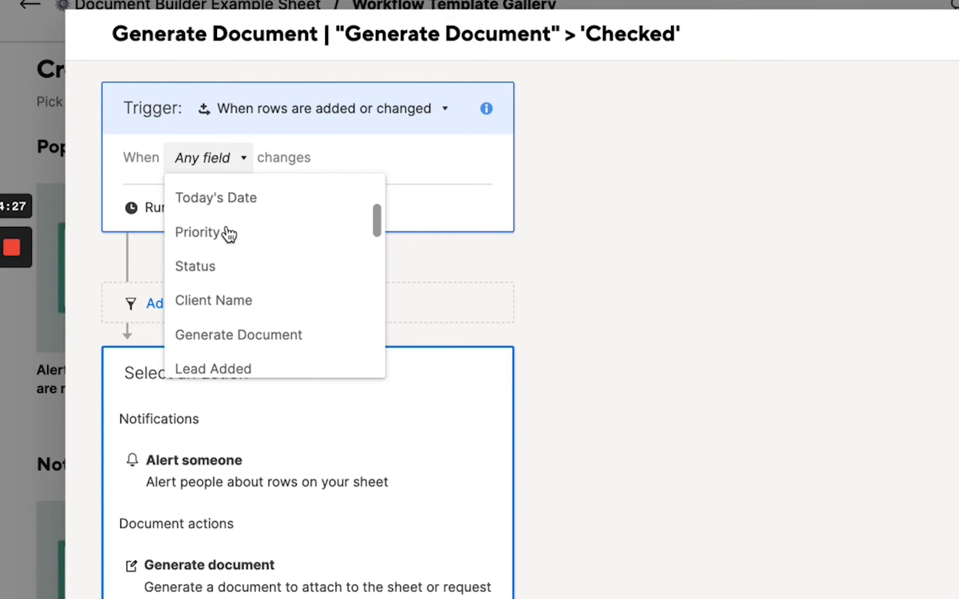
{"action": "left_click", "coordinate": [229, 240]}
{"action": "left_click", "coordinate": [394, 195]}
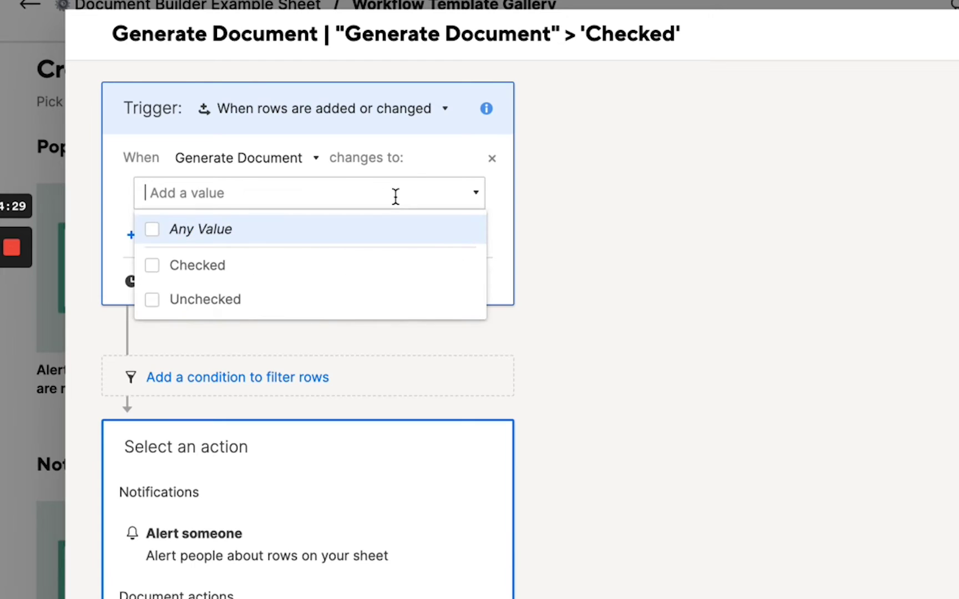
{"action": "left_click", "coordinate": [358, 263]}
{"action": "left_click", "coordinate": [598, 256]}
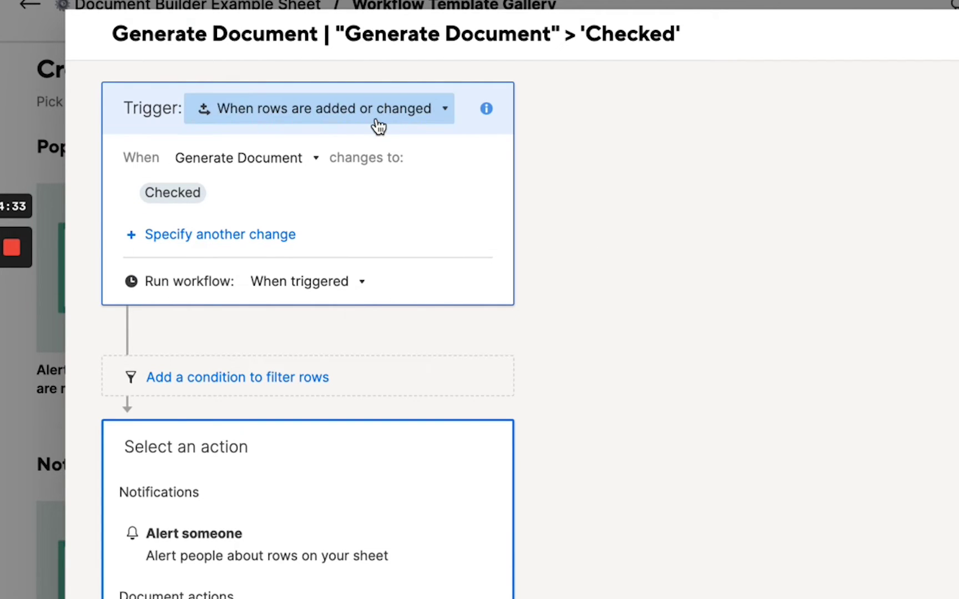
Add a condition requiring Sale Lost to be not checked.
{"action": "scroll", "coordinate": [524, 285], "scroll_direction": "down", "scroll_amount": 3}
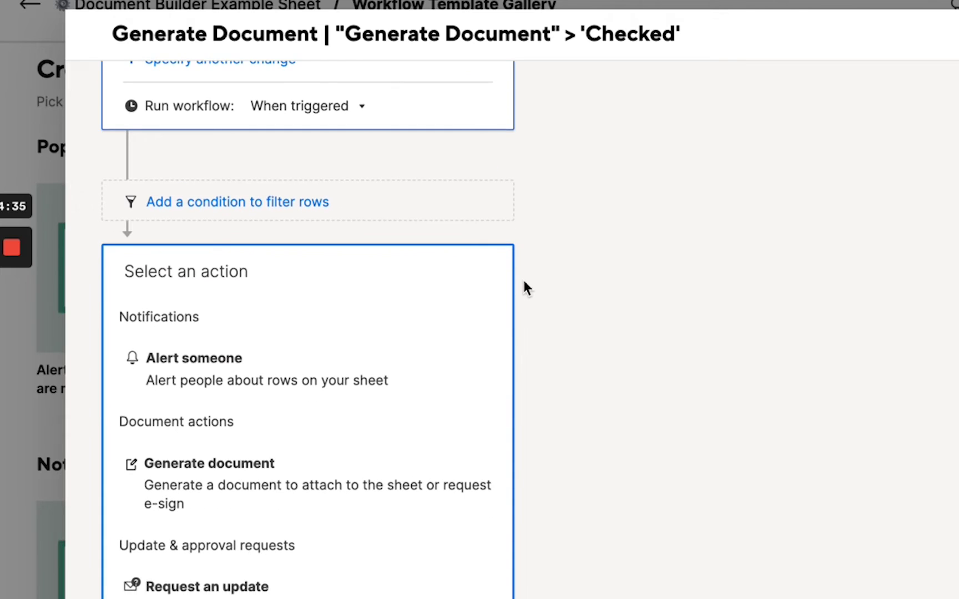
{"action": "left_click", "coordinate": [201, 205]}
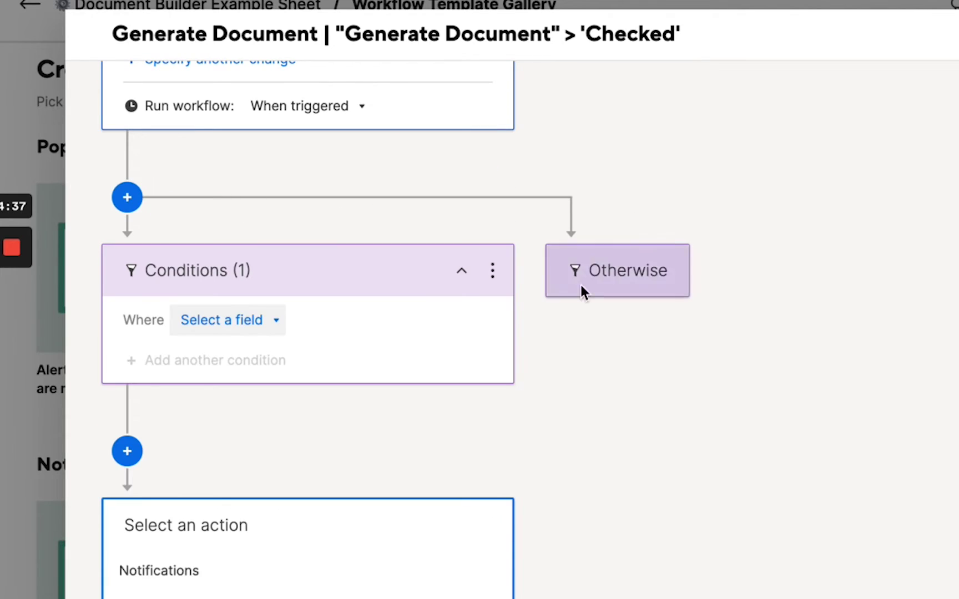
{"action": "scroll", "coordinate": [549, 460], "scroll_direction": "up", "scroll_amount": 2}
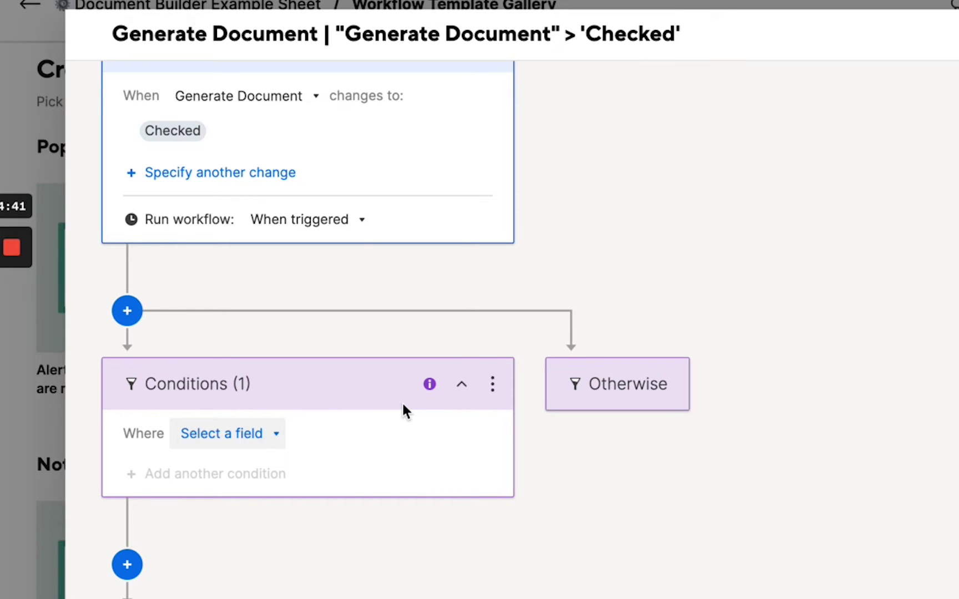
{"action": "scroll", "coordinate": [366, 317], "scroll_direction": "down", "scroll_amount": 1}
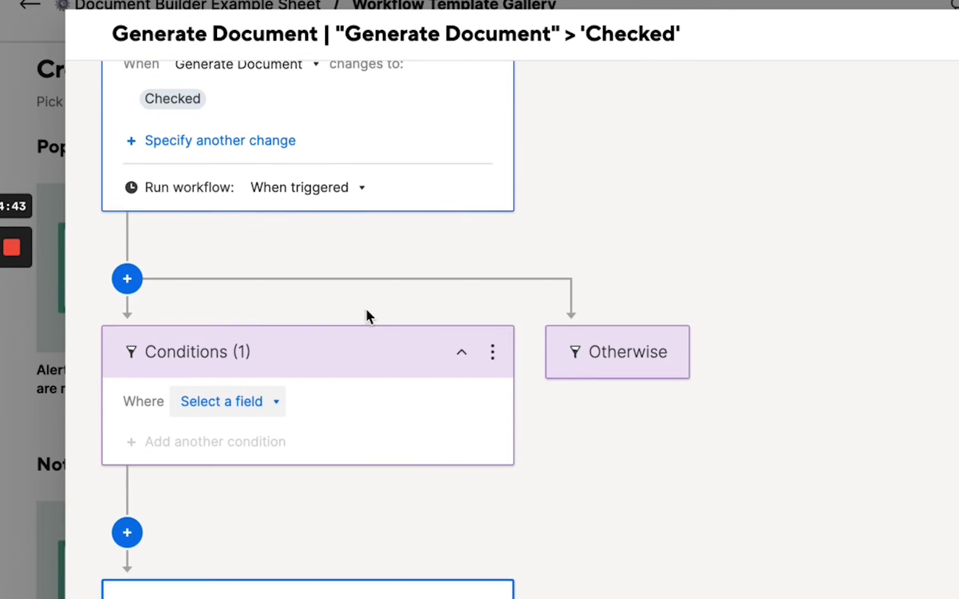
{"action": "scroll", "coordinate": [591, 440], "scroll_direction": "up", "scroll_amount": 1}
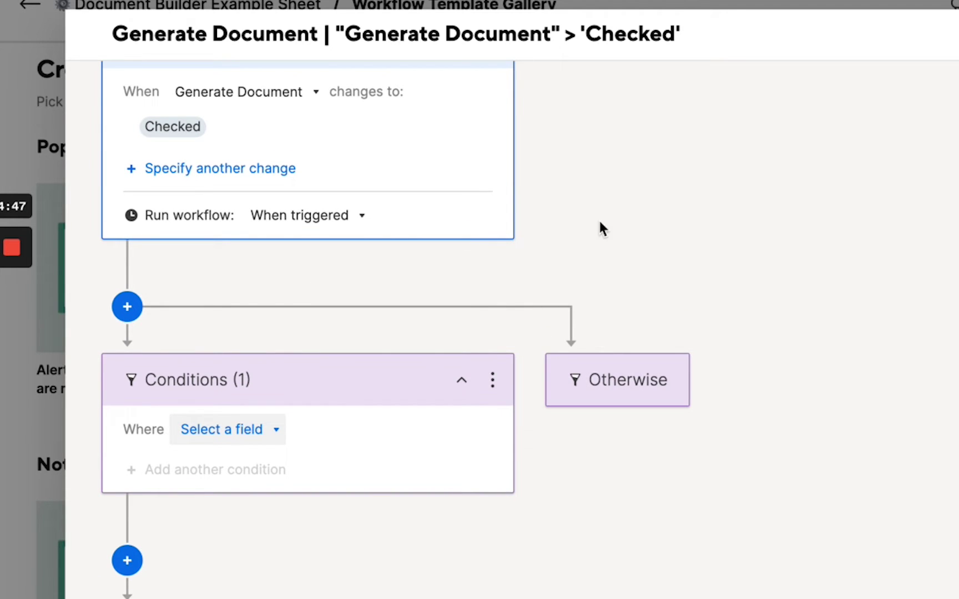
{"action": "scroll", "coordinate": [602, 222], "scroll_direction": "down", "scroll_amount": 2}
{"action": "left_click", "coordinate": [279, 317]}
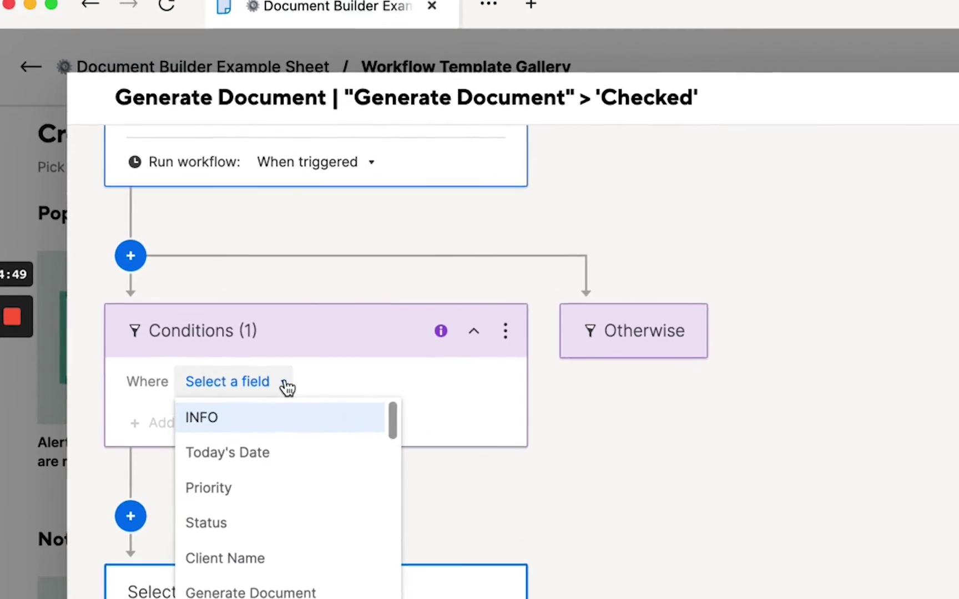
{"action": "scroll", "coordinate": [329, 408], "scroll_direction": "down", "scroll_amount": 2}
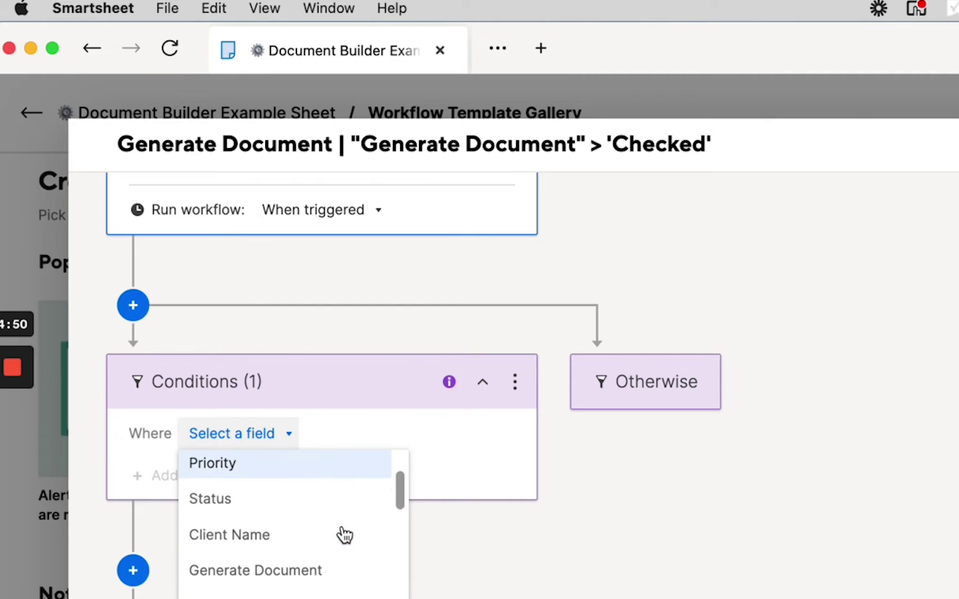
{"action": "scroll", "coordinate": [343, 534], "scroll_direction": "down", "scroll_amount": 10}
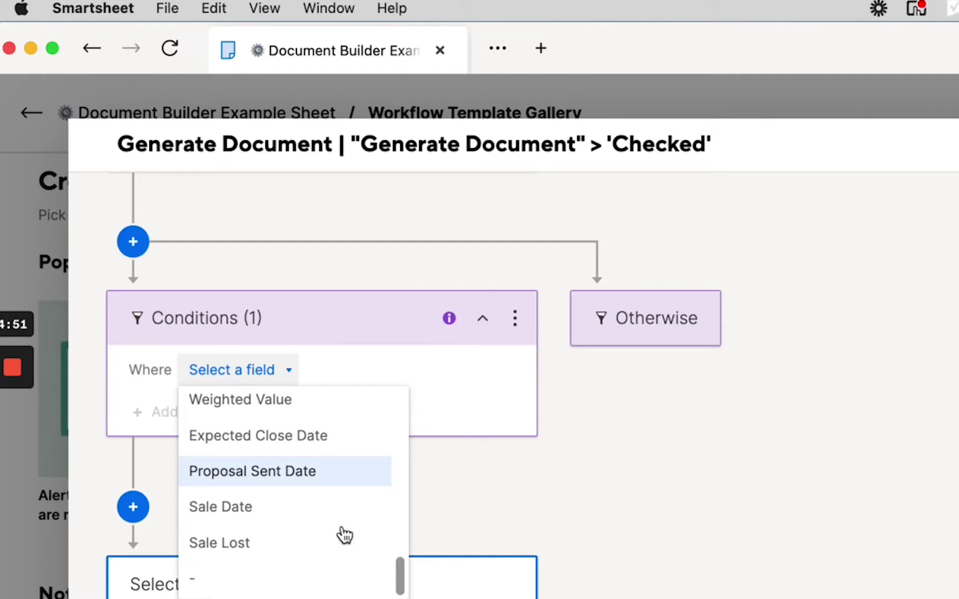
{"action": "scroll", "coordinate": [305, 359], "scroll_direction": "up", "scroll_amount": 5}
{"action": "scroll", "coordinate": [306, 358], "scroll_direction": "up", "scroll_amount": 3}
{"action": "left_click", "coordinate": [298, 430]}
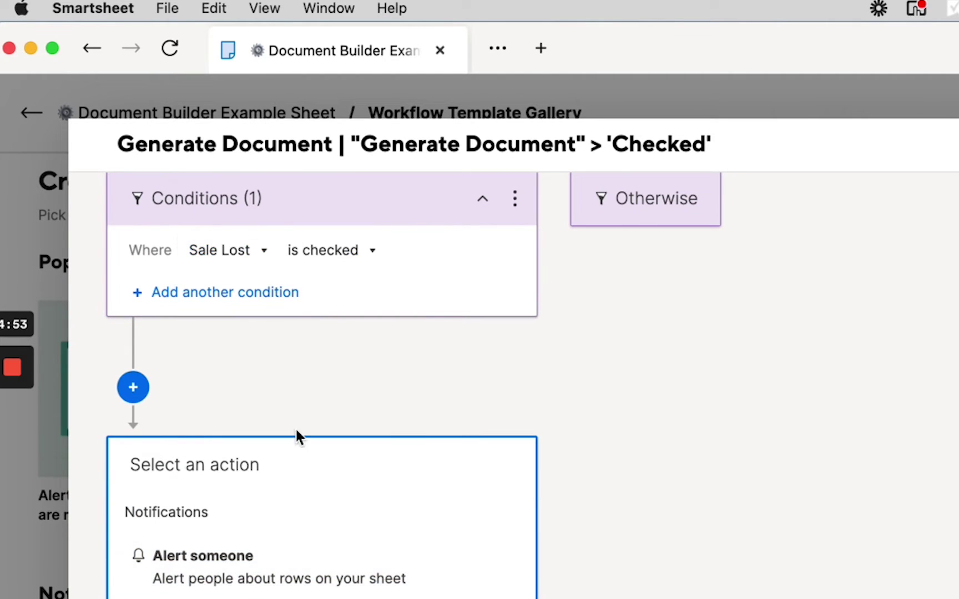
{"action": "scroll", "coordinate": [451, 385], "scroll_direction": "up", "scroll_amount": 2}
{"action": "left_click", "coordinate": [351, 398]}
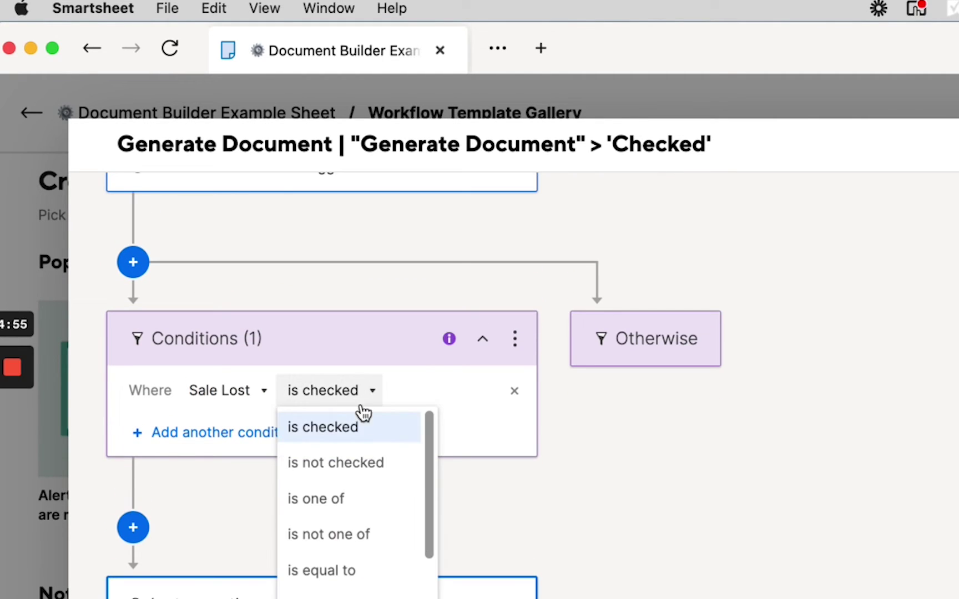
{"action": "left_click", "coordinate": [367, 465]}
{"action": "scroll", "coordinate": [657, 480], "scroll_direction": "up", "scroll_amount": 3}
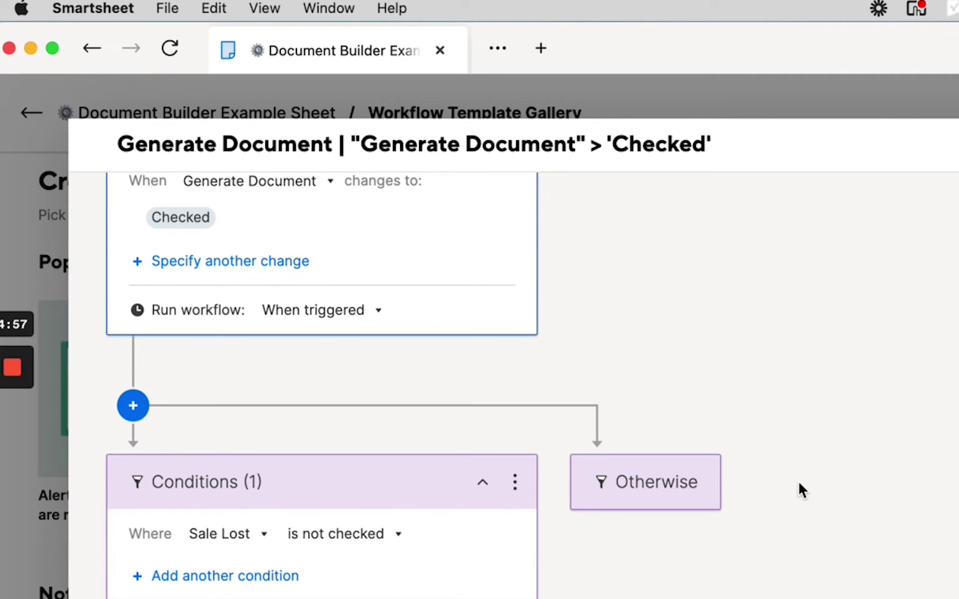
{"action": "scroll", "coordinate": [745, 362], "scroll_direction": "down", "scroll_amount": 10}
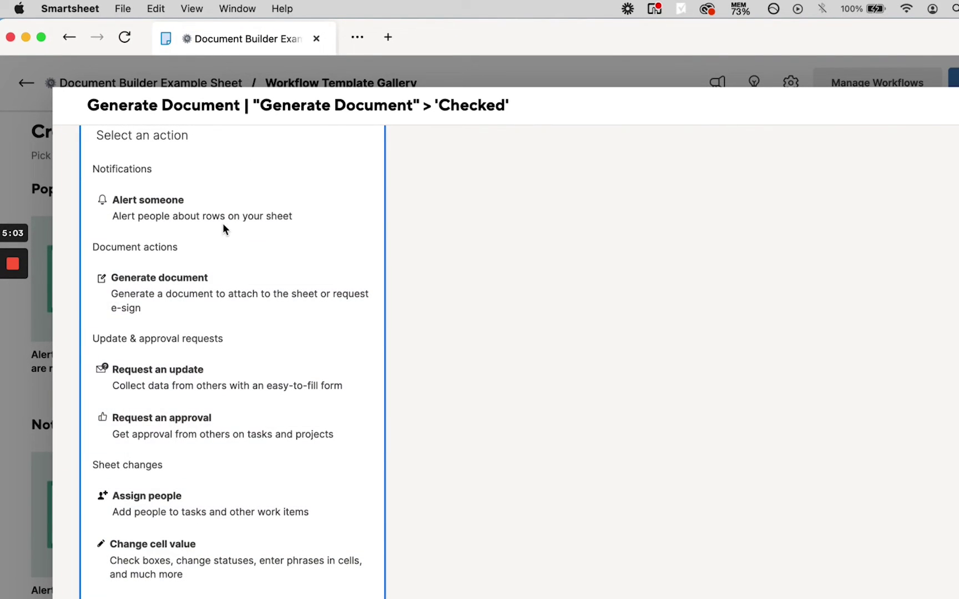
Add a Generate document action with the Client Sales Status Report template mapping, reloading mappings.
{"action": "left_click", "coordinate": [163, 295]}
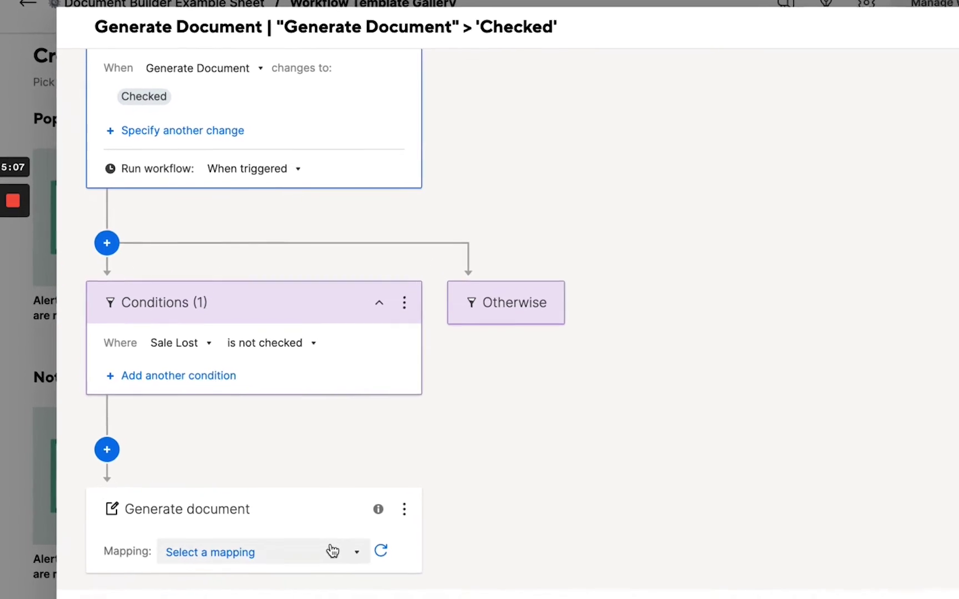
{"action": "left_click", "coordinate": [304, 583]}
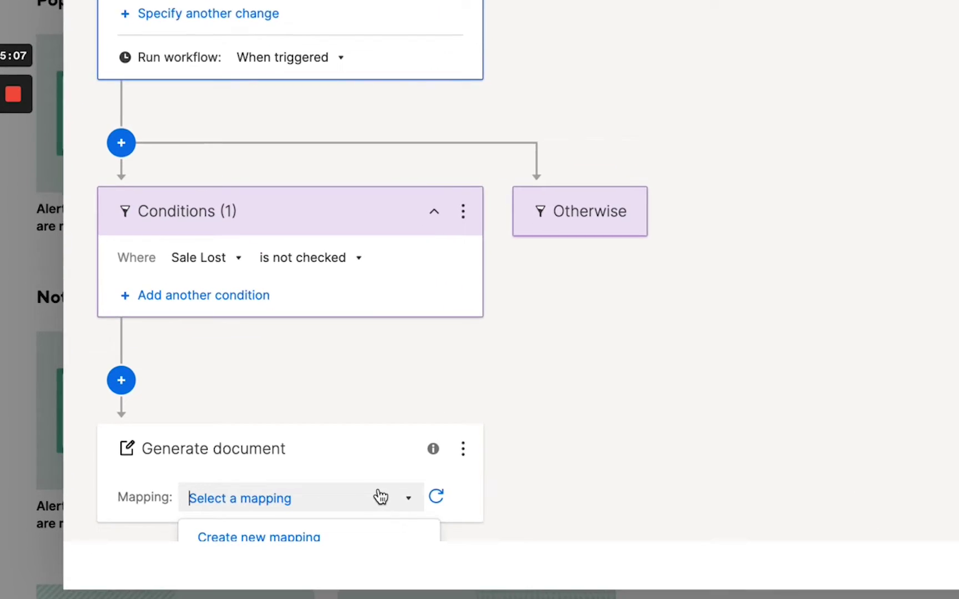
{"action": "left_click", "coordinate": [366, 497]}
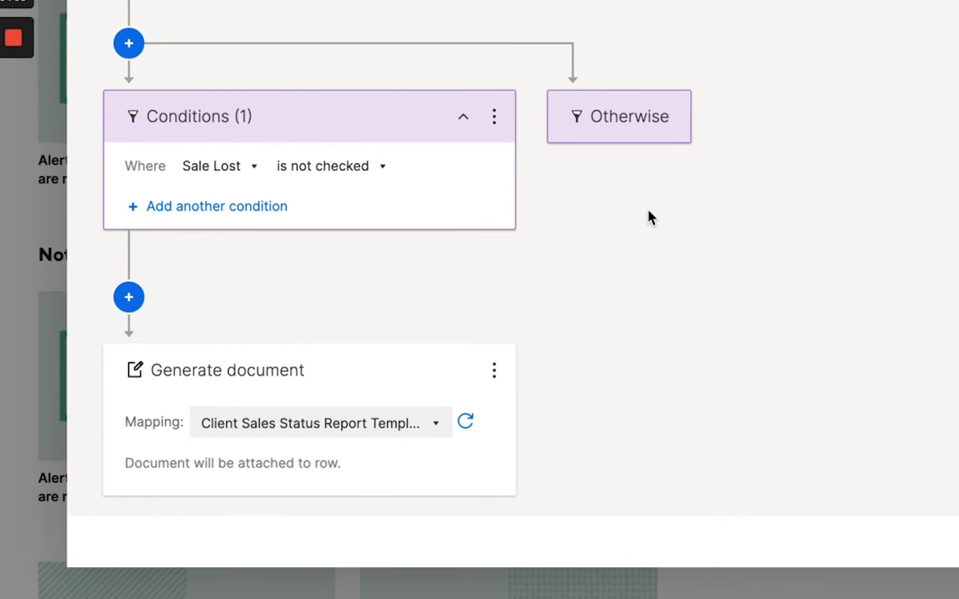
{"action": "left_click", "coordinate": [467, 424]}
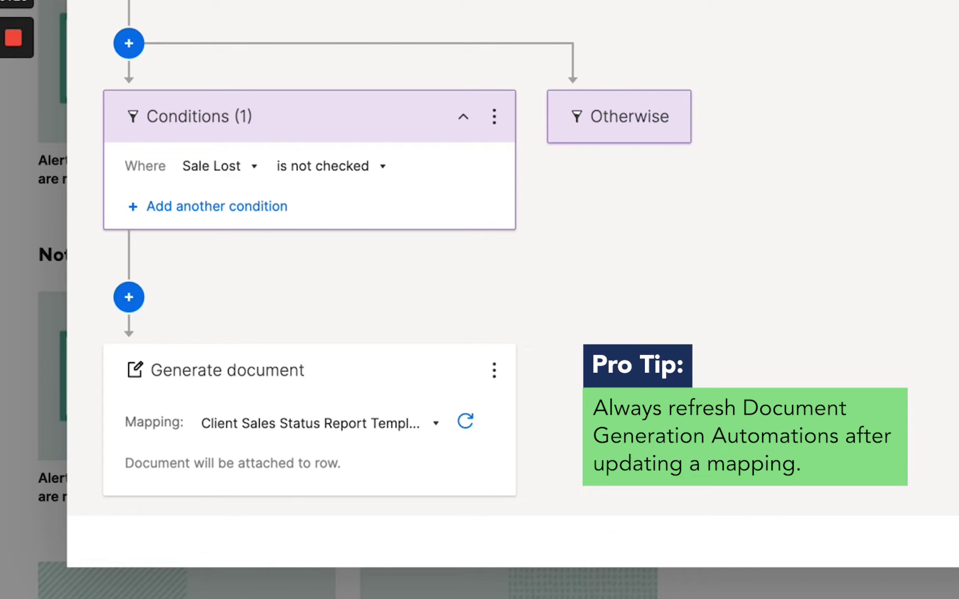
Save the Generate Document workflow, then tick Generate Document on row 2, Bravo Auto Group.
{"action": "left_click", "coordinate": [465, 421]}
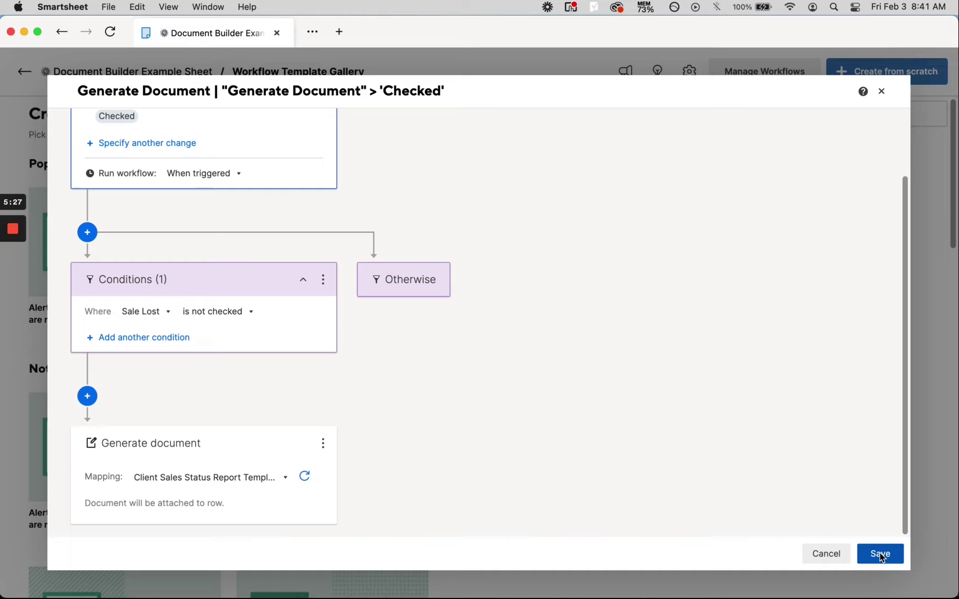
{"action": "left_click", "coordinate": [879, 553]}
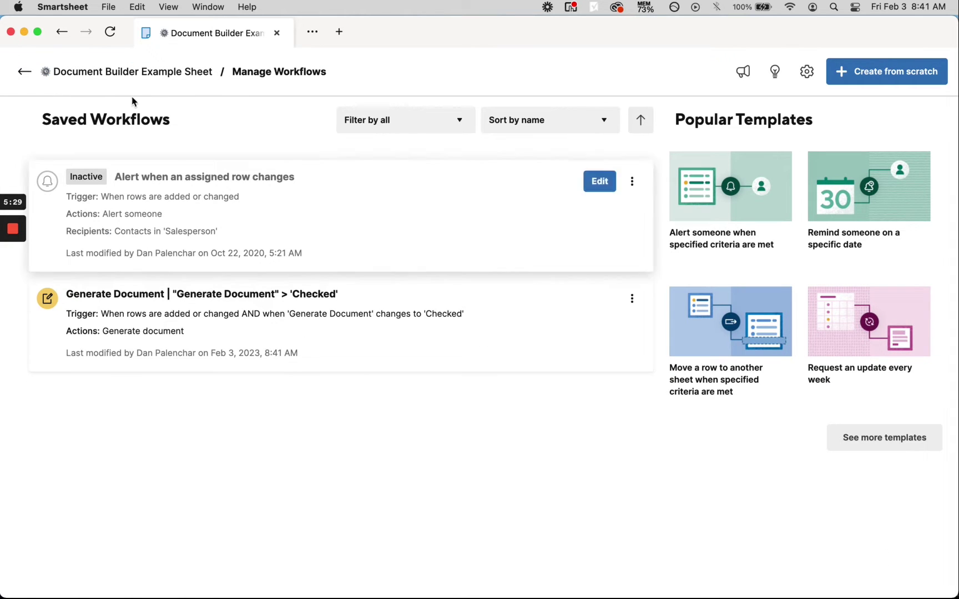
{"action": "left_click", "coordinate": [25, 75]}
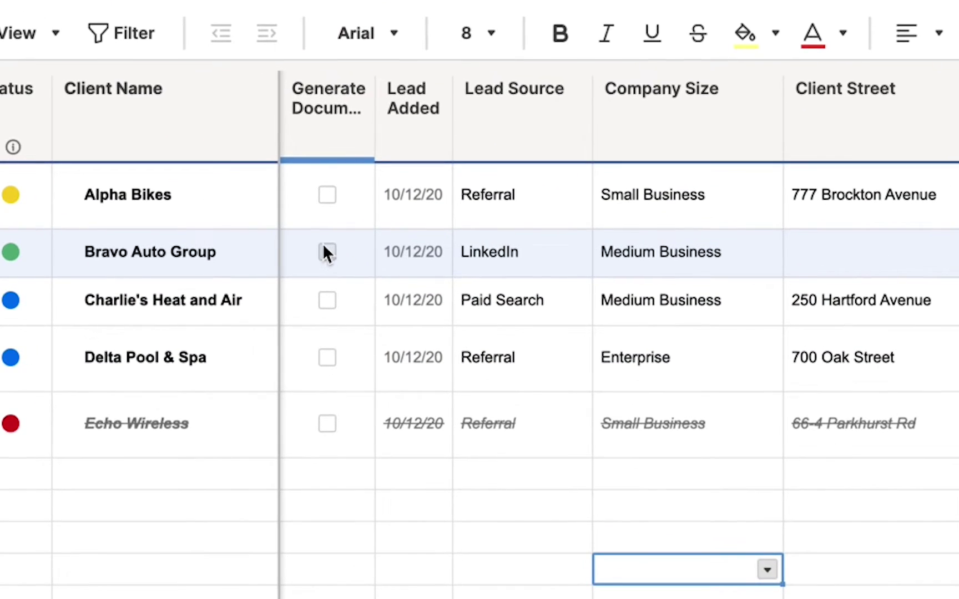
{"action": "left_click", "coordinate": [325, 248]}
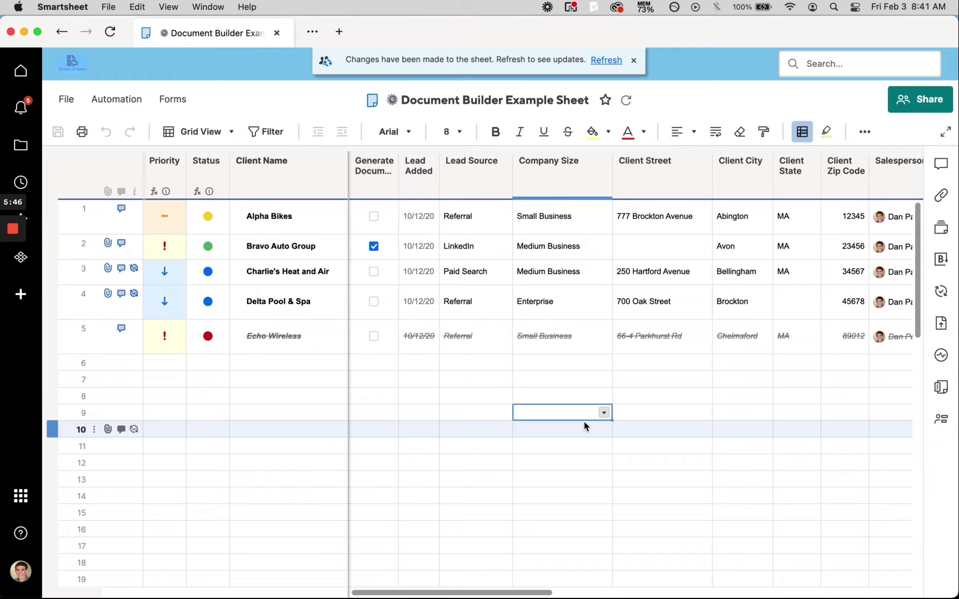
Refresh the sheet and check the Client Sales Status Report PDF attached to Bravo Auto Group's row.
{"action": "left_click", "coordinate": [606, 61]}
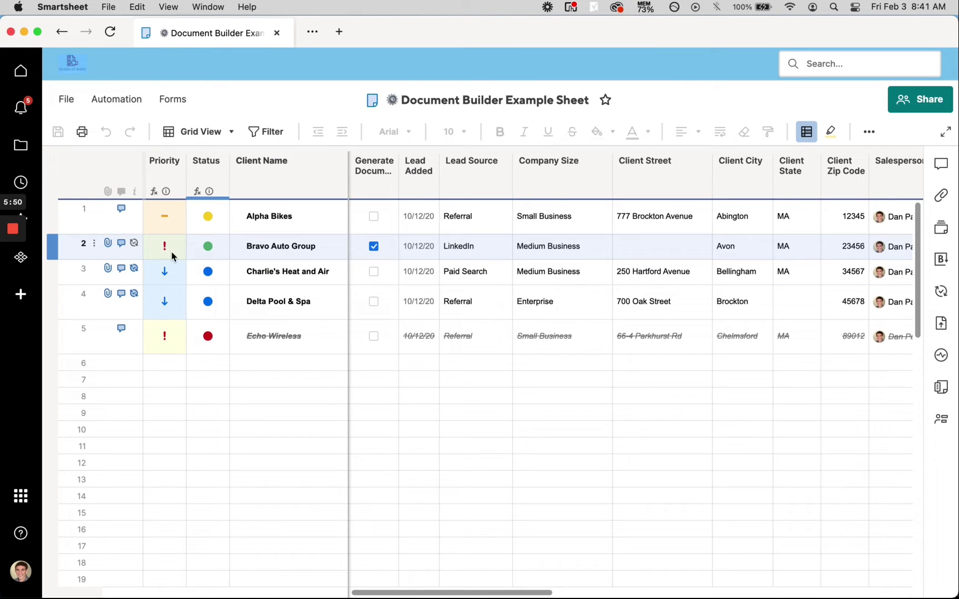
{"action": "left_click", "coordinate": [109, 244]}
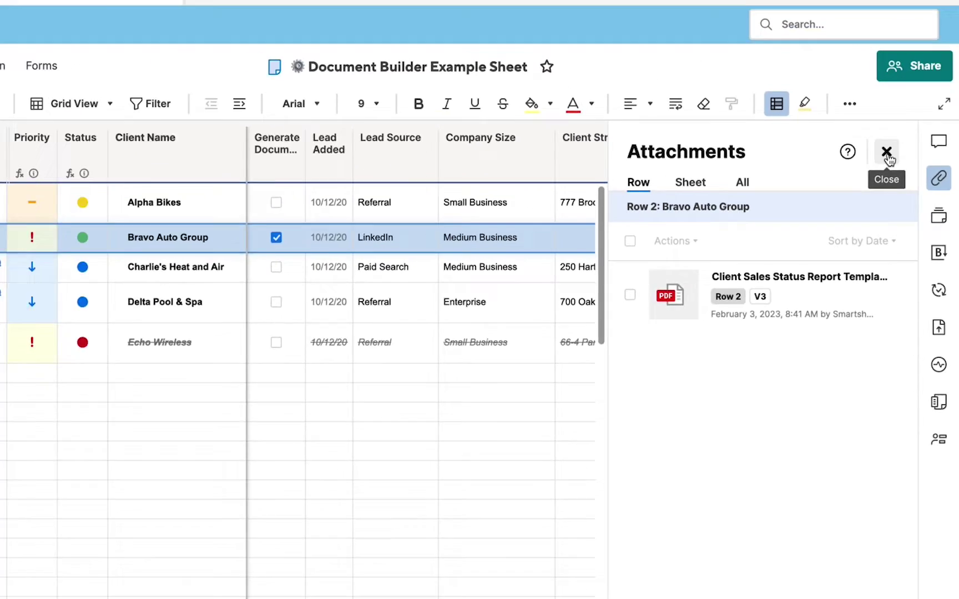
{"action": "left_click", "coordinate": [820, 10]}
{"action": "left_click", "coordinate": [426, 413]}
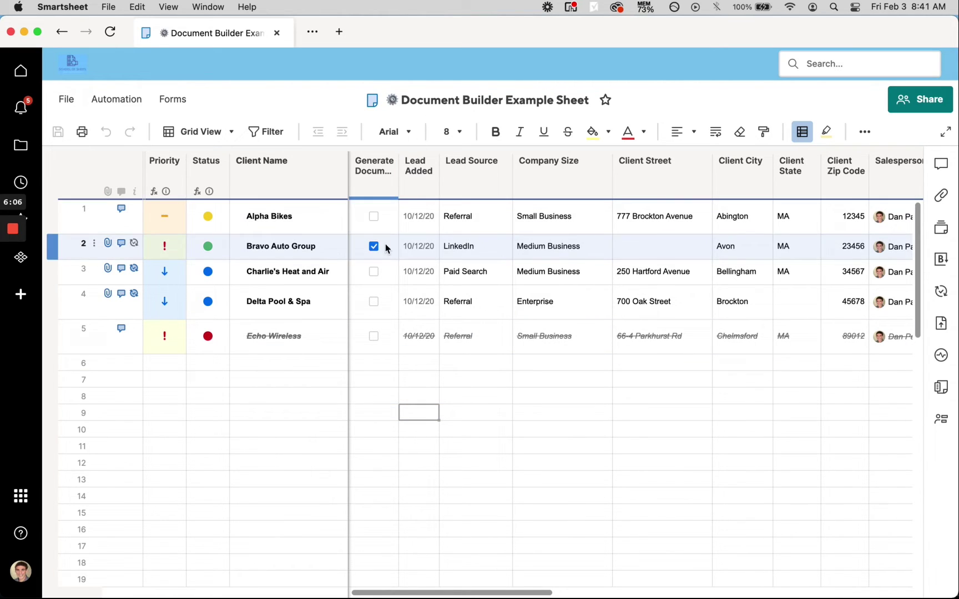
Enter 139 Name St as Bravo Auto Group's Client Street.
{"action": "mouse_move", "coordinate": [107, 250]}
{"action": "left_click", "coordinate": [397, 411]}
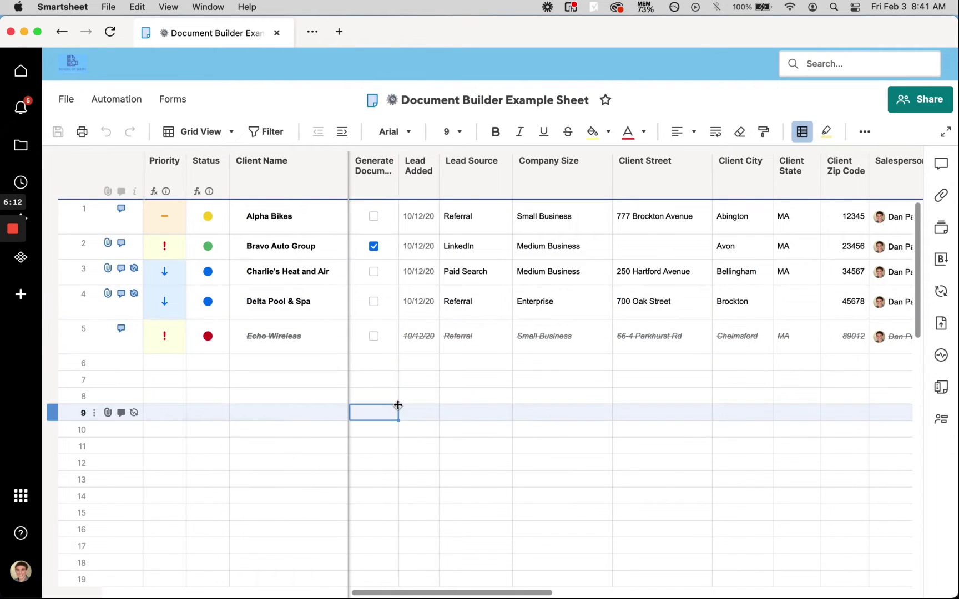
{"action": "scroll", "coordinate": [493, 261], "scroll_direction": "right", "scroll_amount": 5}
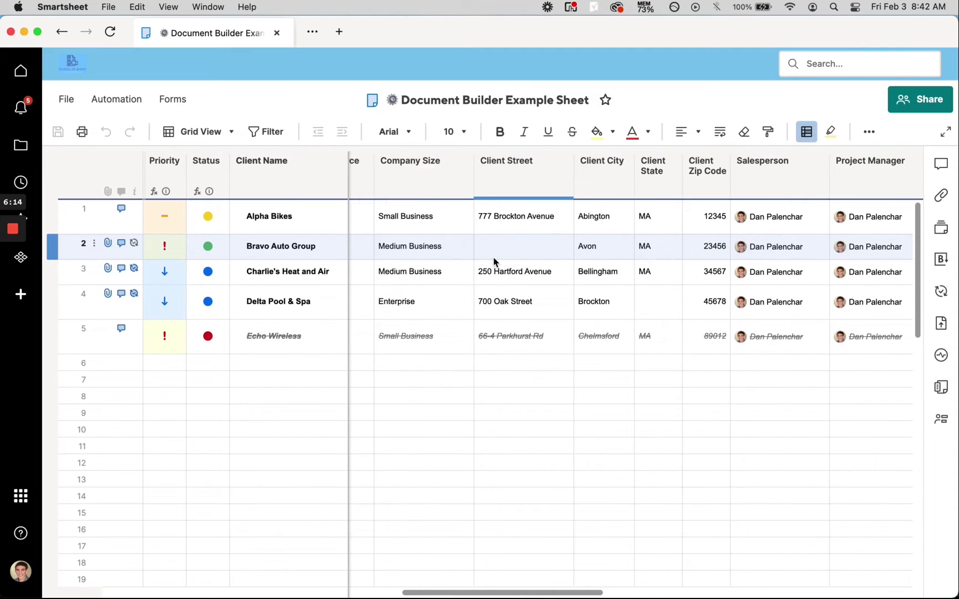
{"action": "left_click", "coordinate": [452, 252]}
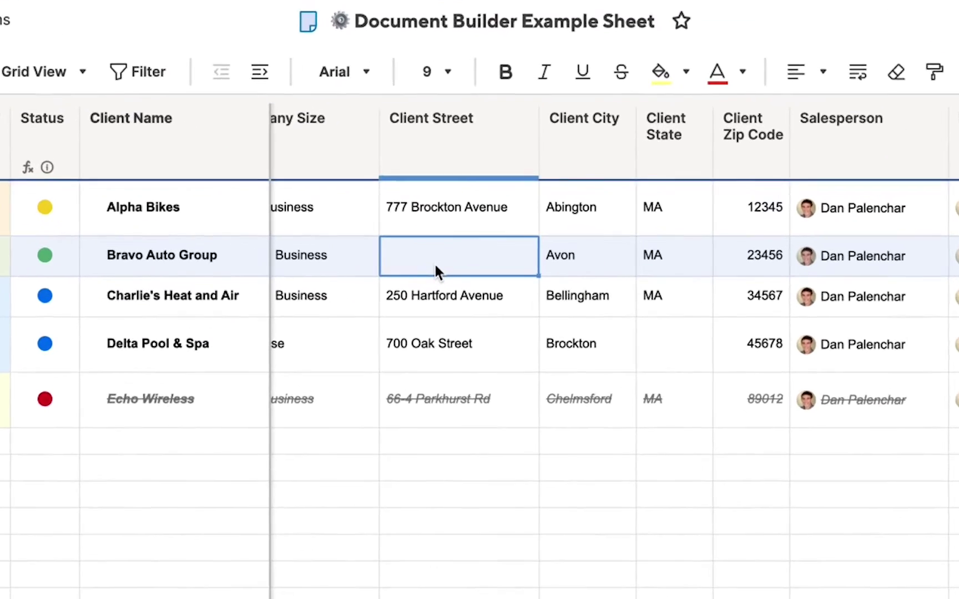
{"action": "type", "text": "139"}
{"action": "type", "text": " Name S"}
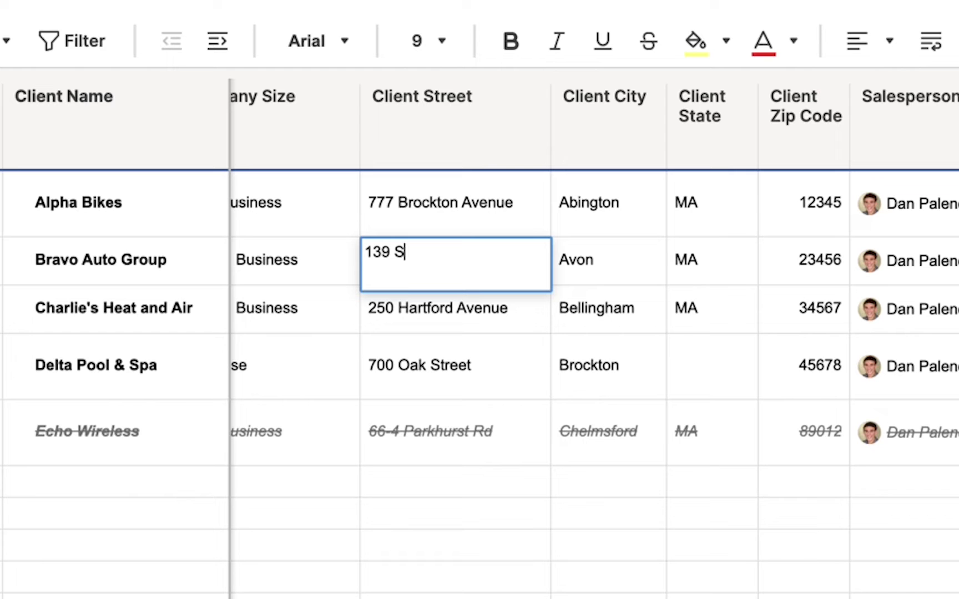
{"action": "key", "text": "BackSpace"}
{"action": "type", "text": "Name Street"}
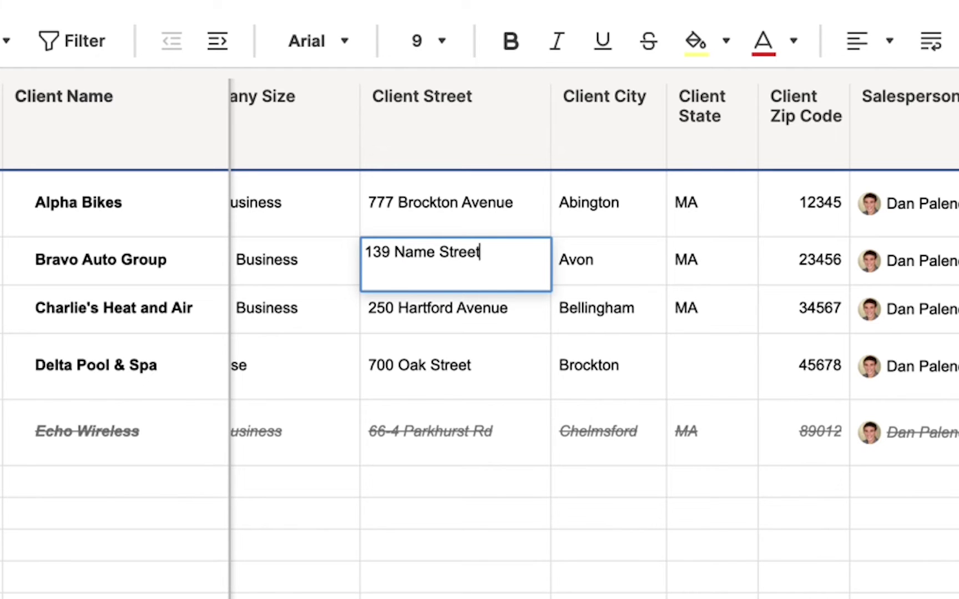
{"action": "key", "text": "Tab"}
Replace Bravo Auto Group's Description of Needs with 'Here is some new information'.
{"action": "scroll", "coordinate": [495, 329], "scroll_direction": "right", "scroll_amount": 10}
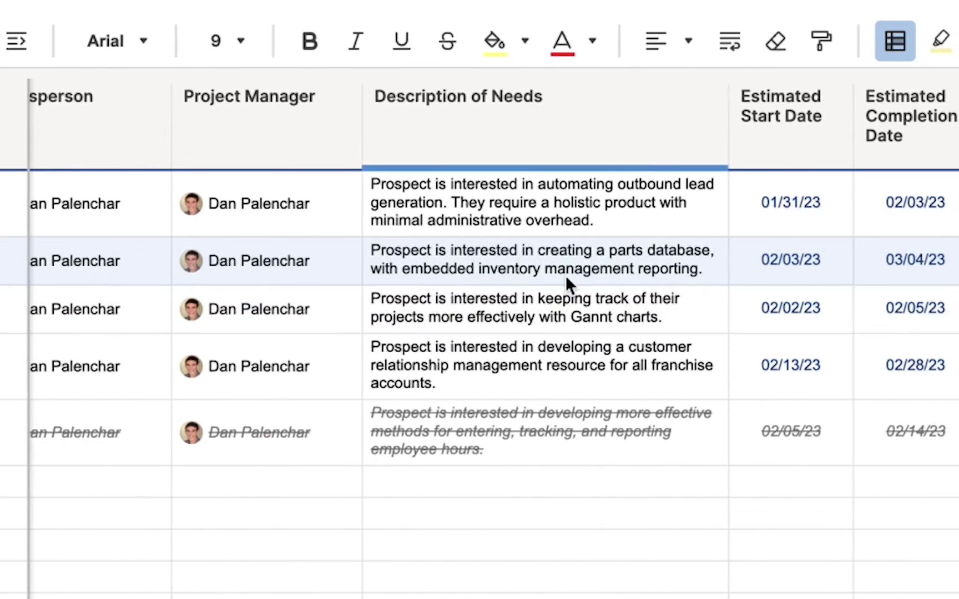
{"action": "left_click", "coordinate": [565, 275]}
{"action": "type", "text": "Here is"}
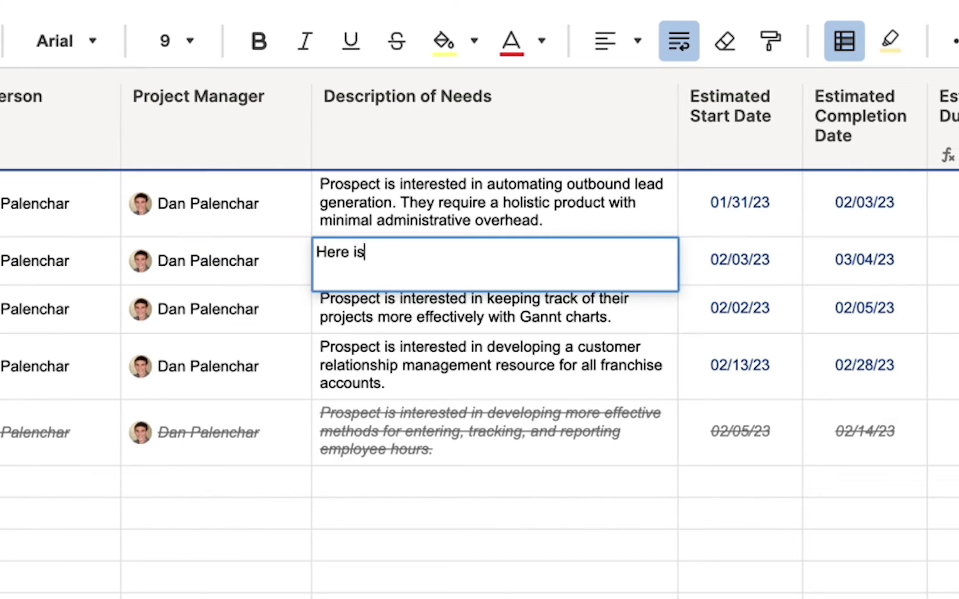
{"action": "type", "text": " some new information."}
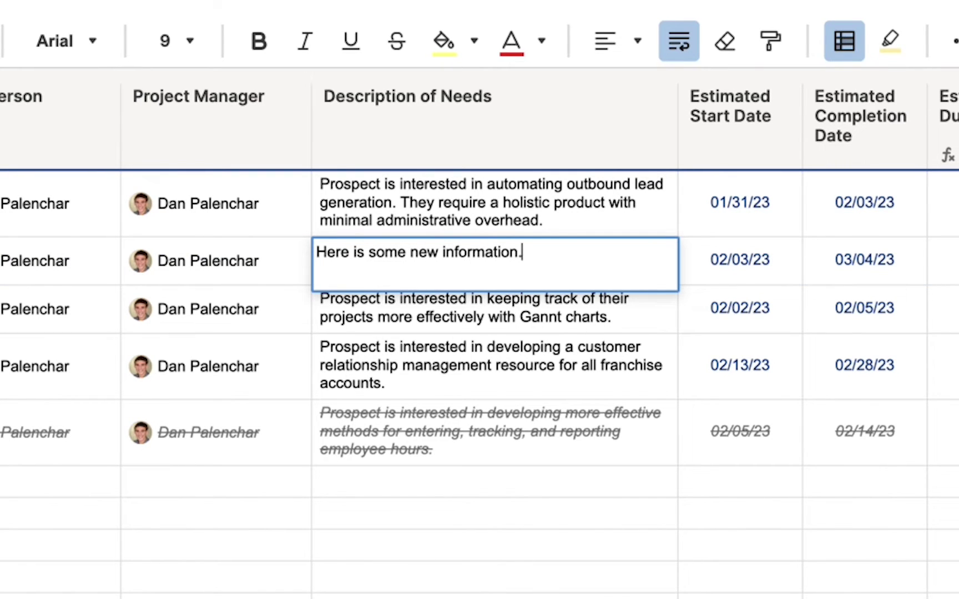
{"action": "key", "text": "BackSpace"}
{"action": "key", "text": "Tab"}
Set the Estimated Completion Date to 03/23/23 and the Proposal Value to $250,000.00.
{"action": "left_click", "coordinate": [882, 255]}
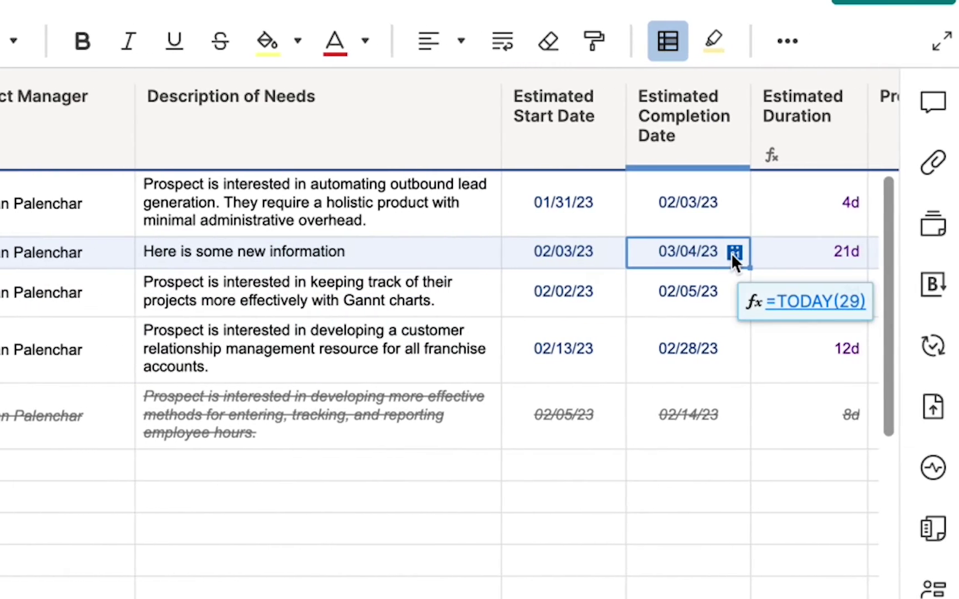
{"action": "left_click", "coordinate": [734, 252]}
{"action": "left_click", "coordinate": [509, 407]}
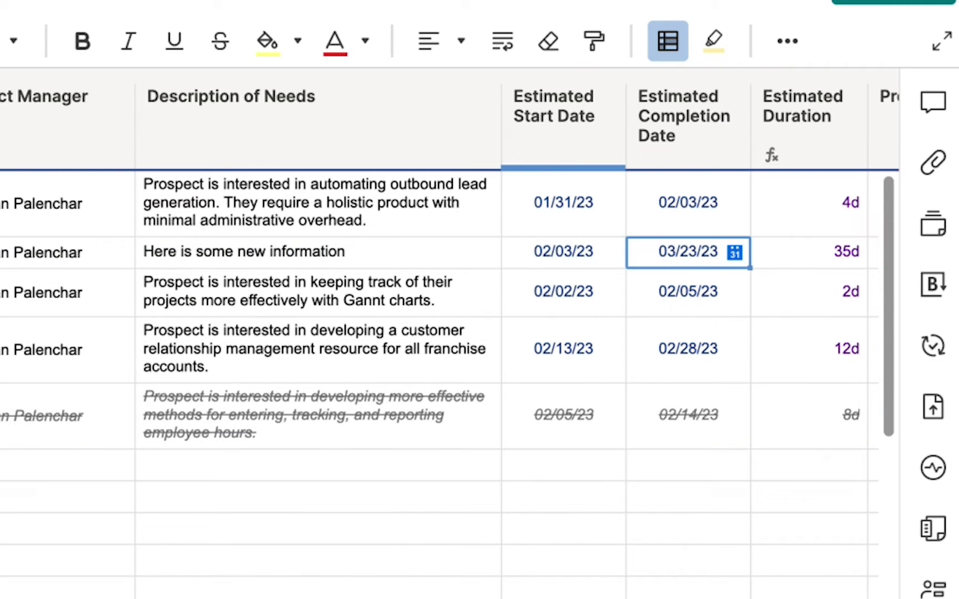
{"action": "scroll", "coordinate": [509, 407], "scroll_direction": "right", "scroll_amount": 5}
{"action": "scroll", "coordinate": [567, 332], "scroll_direction": "right", "scroll_amount": 4}
{"action": "left_click", "coordinate": [411, 248]}
{"action": "type", "text": "2"}
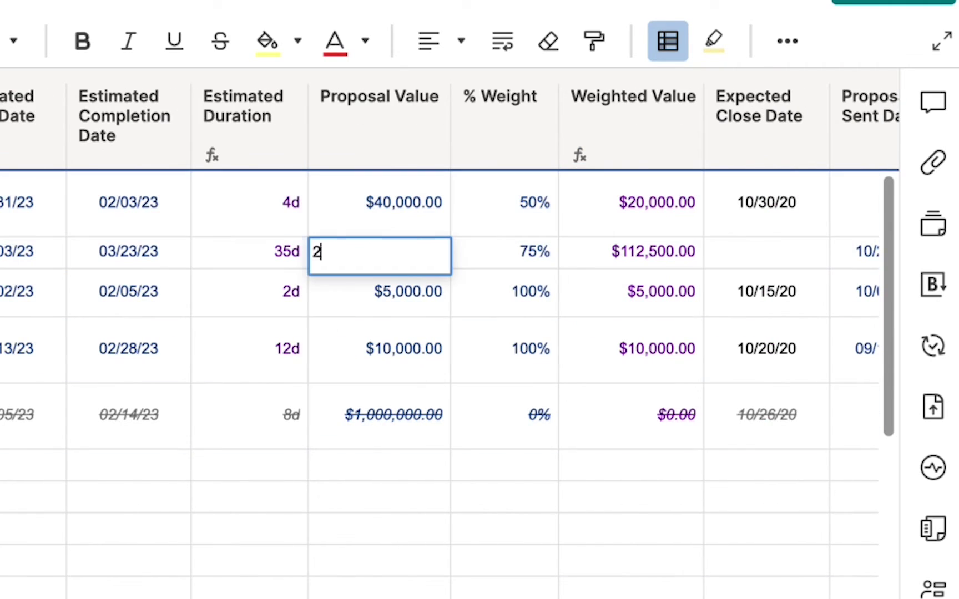
{"action": "type", "text": "50,00000"}
{"action": "key", "text": "Return"}
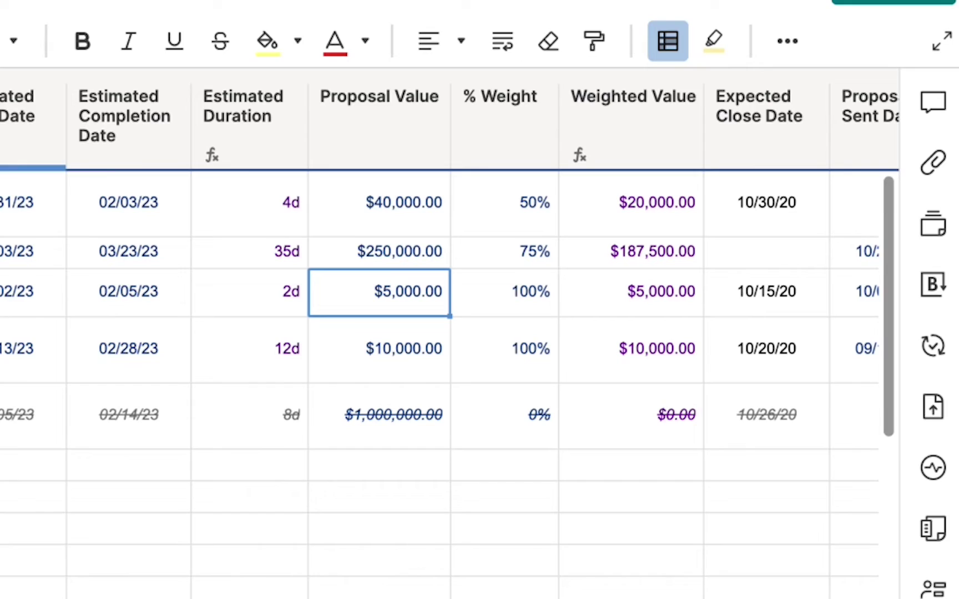
{"action": "scroll", "coordinate": [74, 292], "scroll_direction": "left", "scroll_amount": 10}
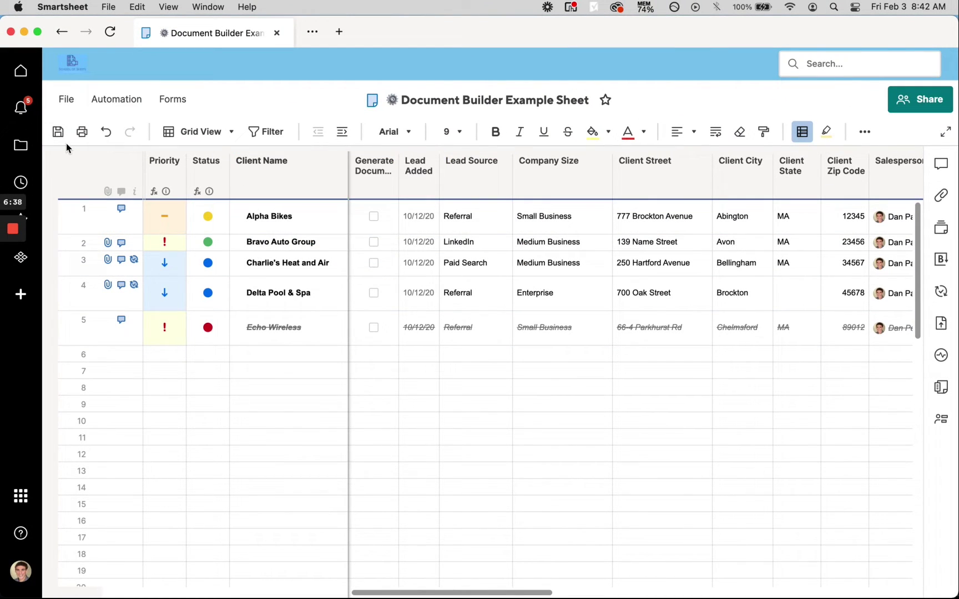
Save the sheet, check Bravo Auto Group's Generate Document box, and refresh the sheet.
{"action": "left_click", "coordinate": [59, 137]}
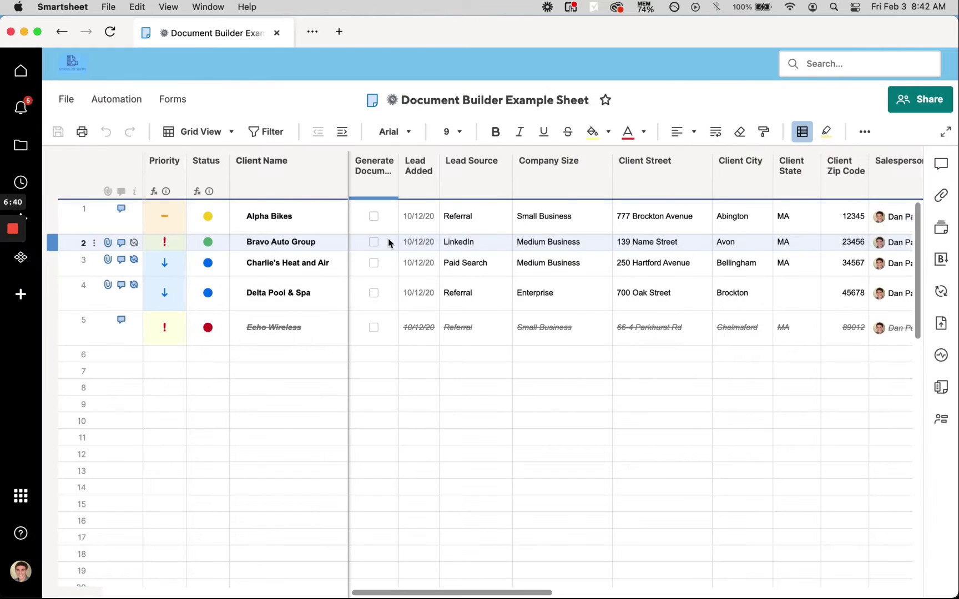
{"action": "left_click", "coordinate": [375, 243]}
{"action": "left_click", "coordinate": [58, 132]}
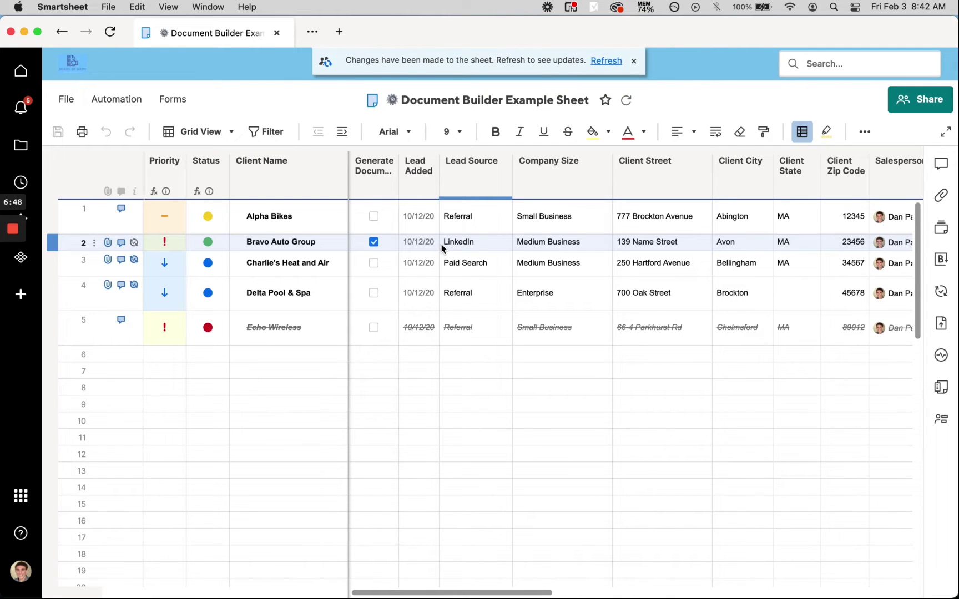
{"action": "left_click", "coordinate": [606, 62]}
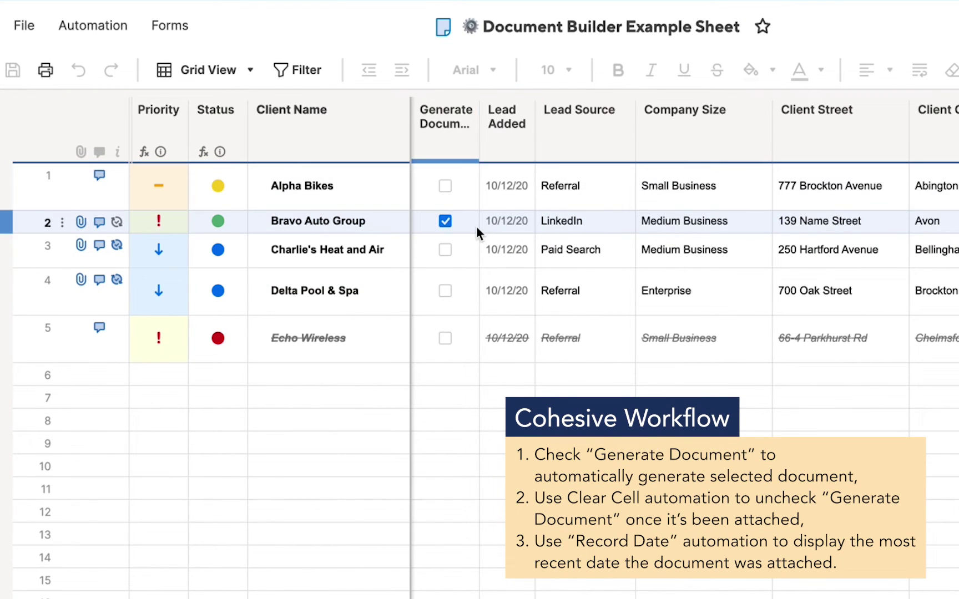
Insert a Date-type column named 'Date of Attachment' to the right of Generate Document.
{"action": "left_click", "coordinate": [492, 443]}
{"action": "left_click", "coordinate": [496, 158]}
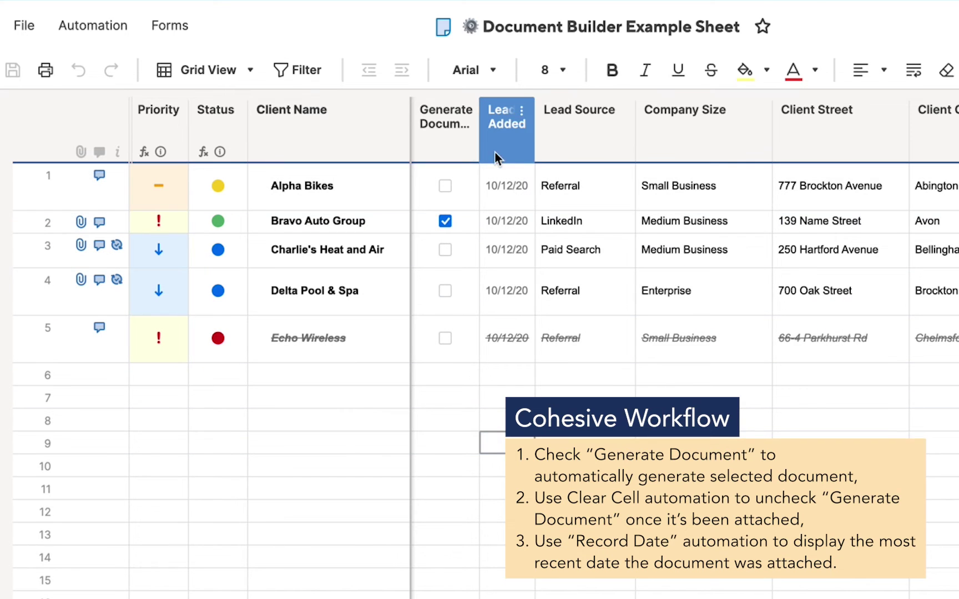
{"action": "left_click", "coordinate": [439, 140]}
{"action": "right_click", "coordinate": [458, 149]}
{"action": "left_click", "coordinate": [549, 199]}
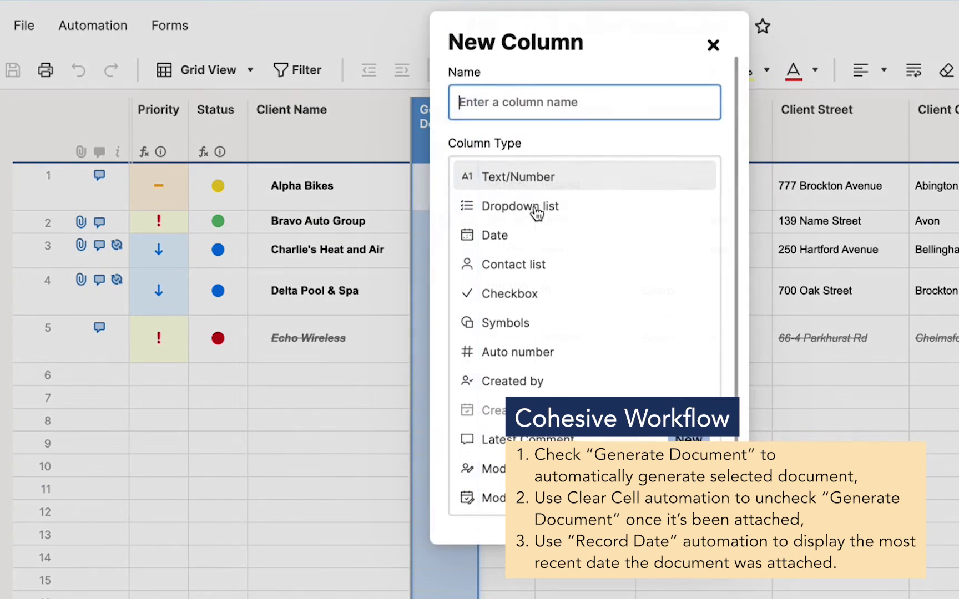
{"action": "left_click", "coordinate": [536, 244]}
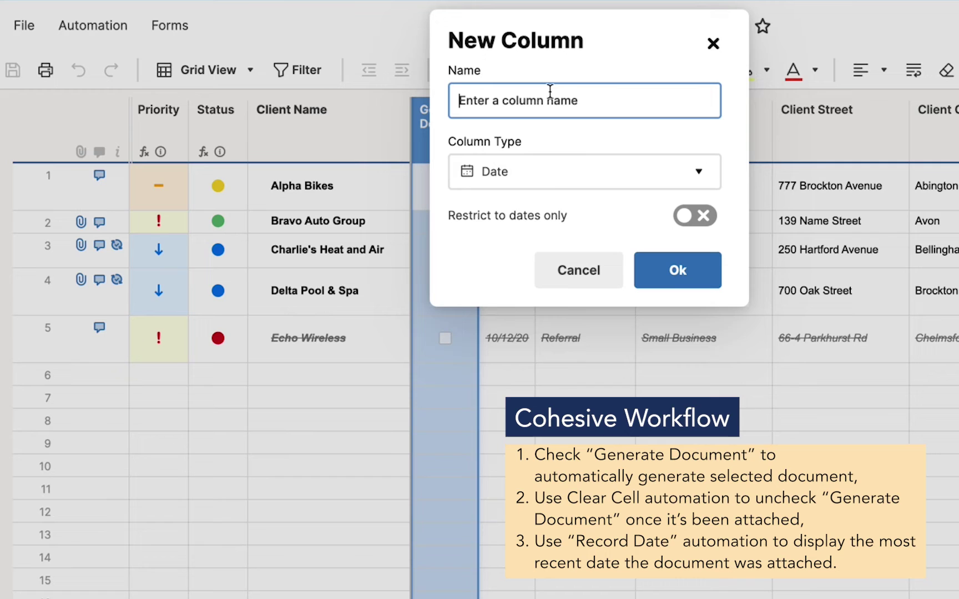
{"action": "type", "text": "Date "}
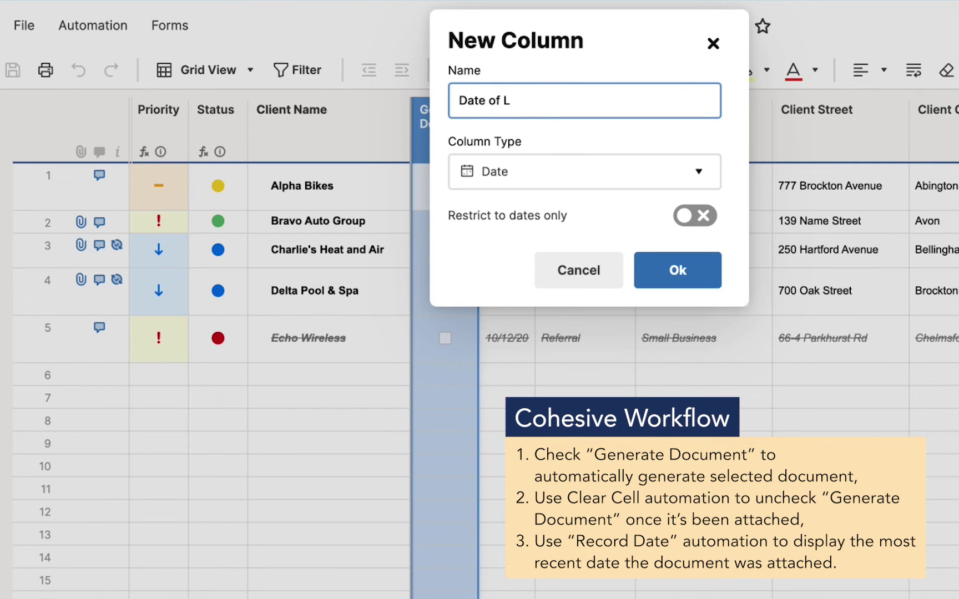
{"action": "type", "text": "of Attachment"}
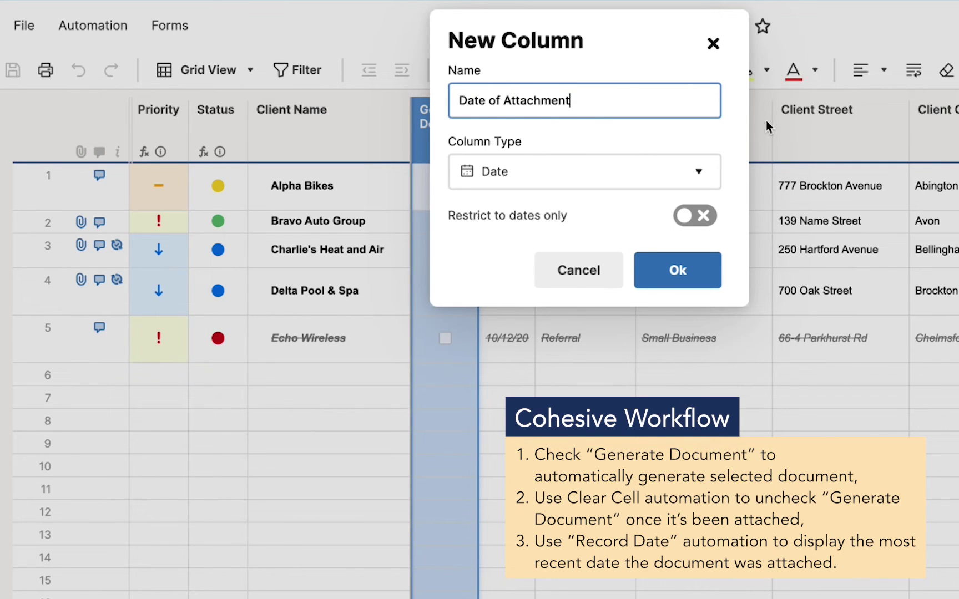
{"action": "left_click", "coordinate": [678, 270]}
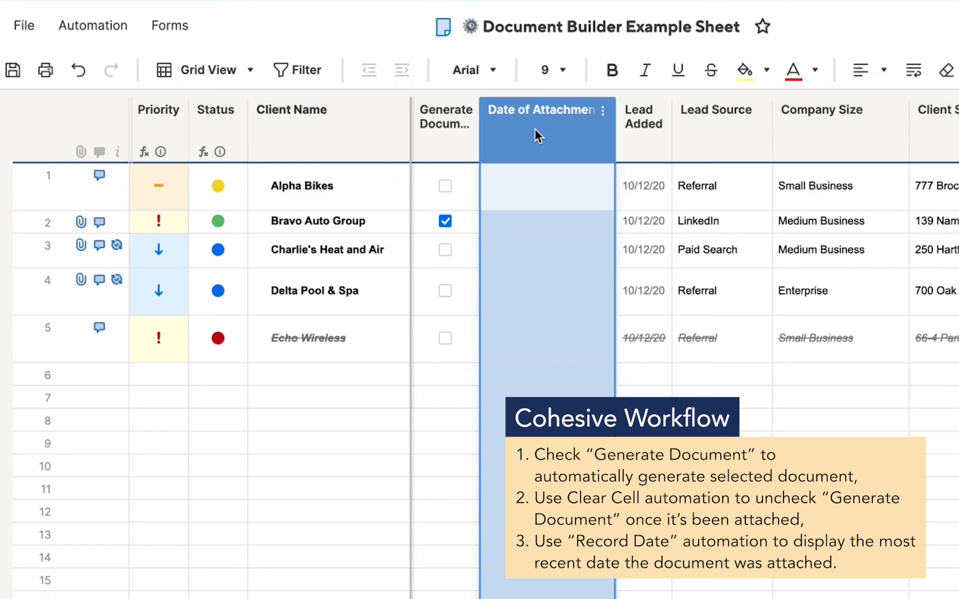
Describe Date of Attachment as automatically recording when an attachment was most recently added.
{"action": "right_click", "coordinate": [544, 135]}
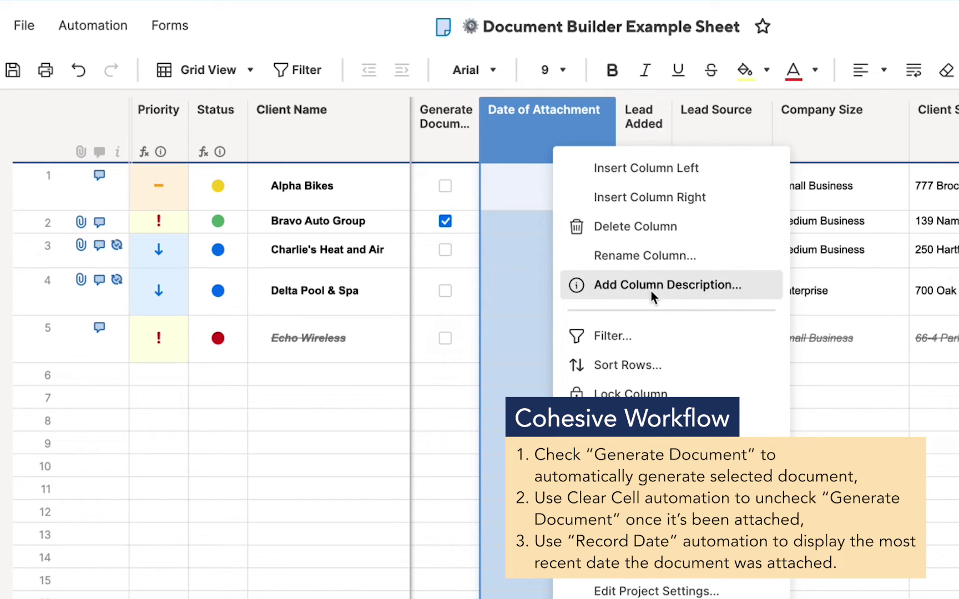
{"action": "left_click", "coordinate": [731, 285]}
{"action": "type", "text": "T"}
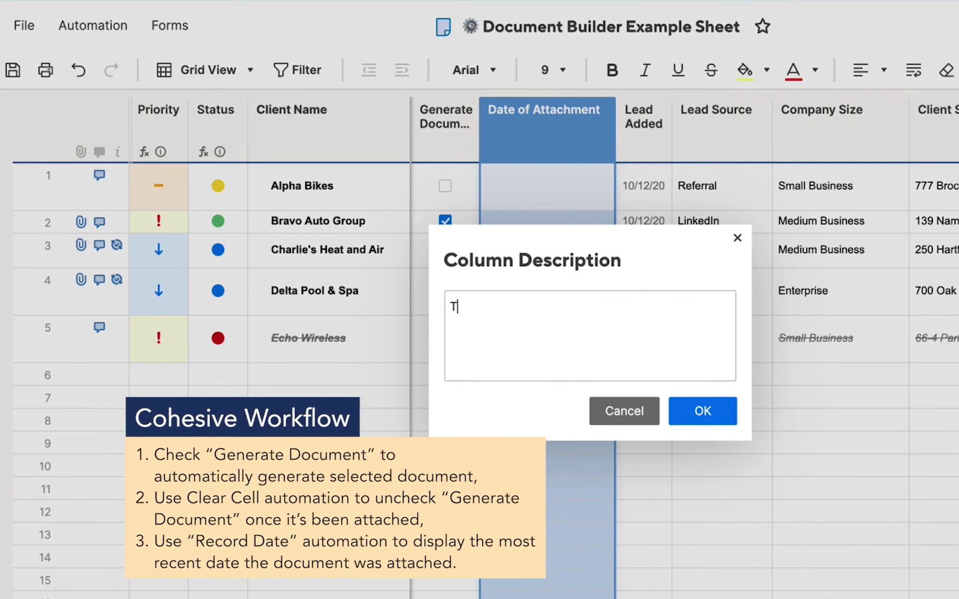
{"action": "type", "text": "his column automatica"}
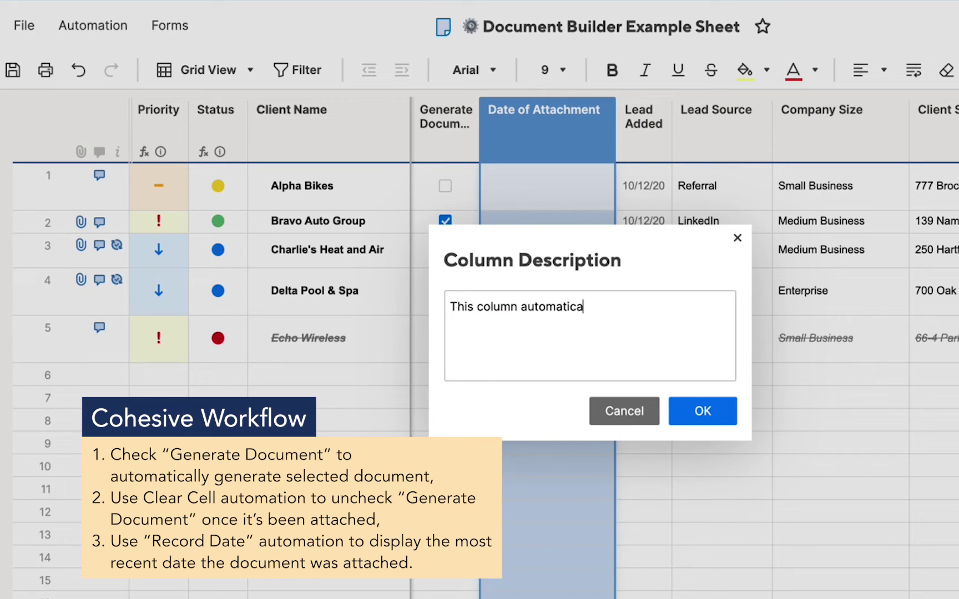
{"action": "type", "text": "lly records the "}
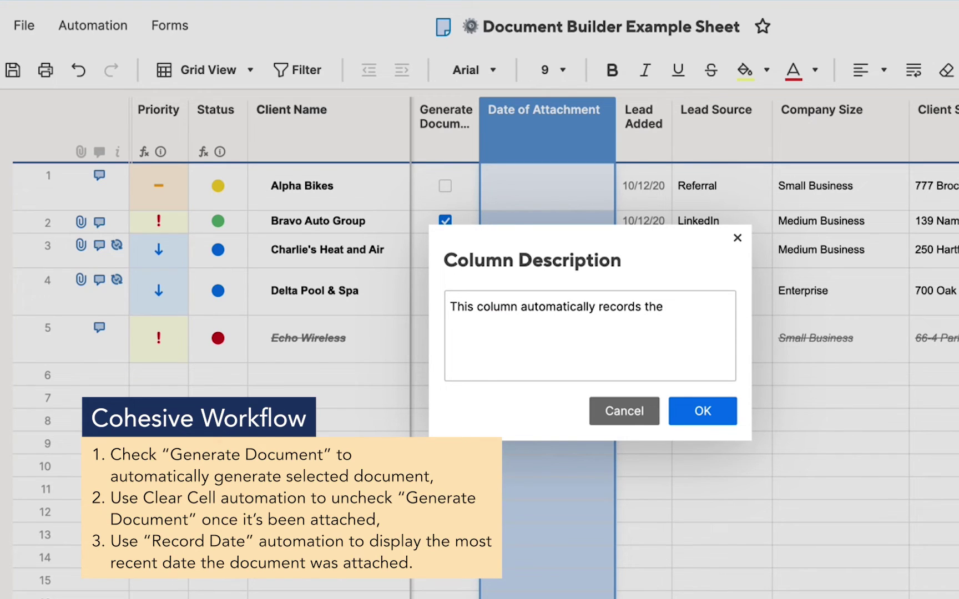
{"action": "type", "text": "date that an attachment wa"}
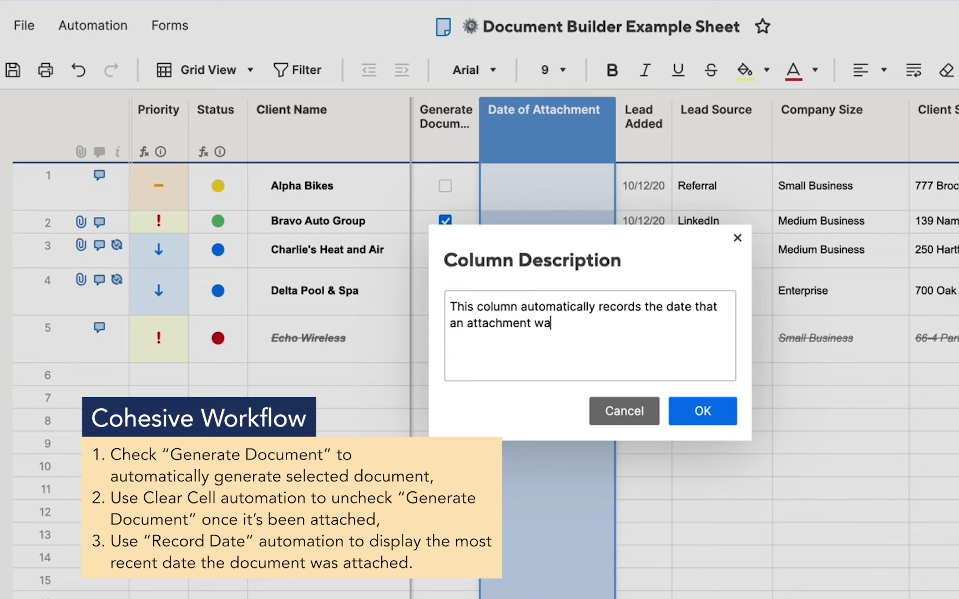
{"action": "type", "text": "s most recently"}
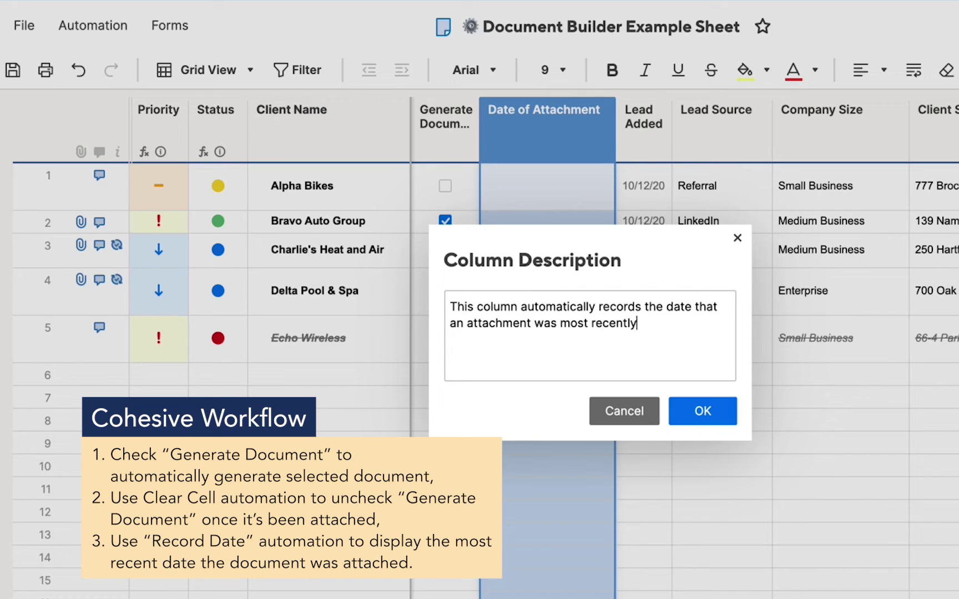
{"action": "type", "text": " added to the row."}
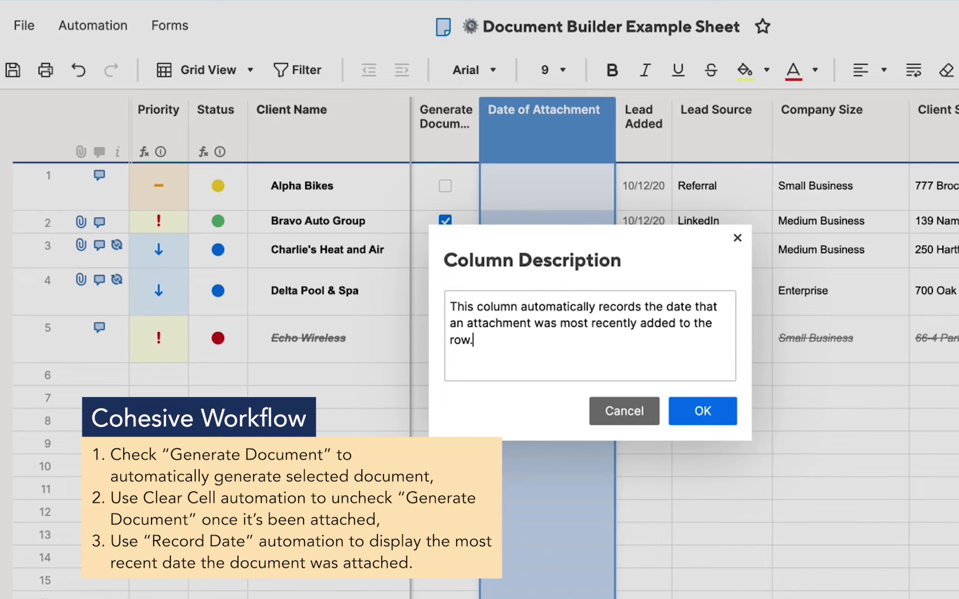
{"action": "left_click", "coordinate": [702, 407]}
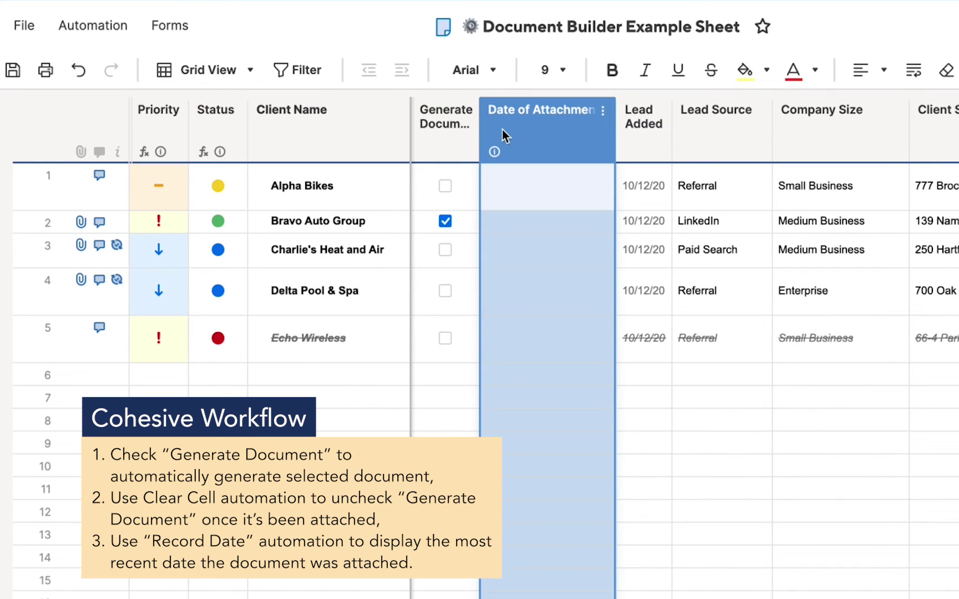
Give the Date of Attachment column size 8 text, new alignment, and a narrower width.
{"action": "left_click", "coordinate": [857, 73]}
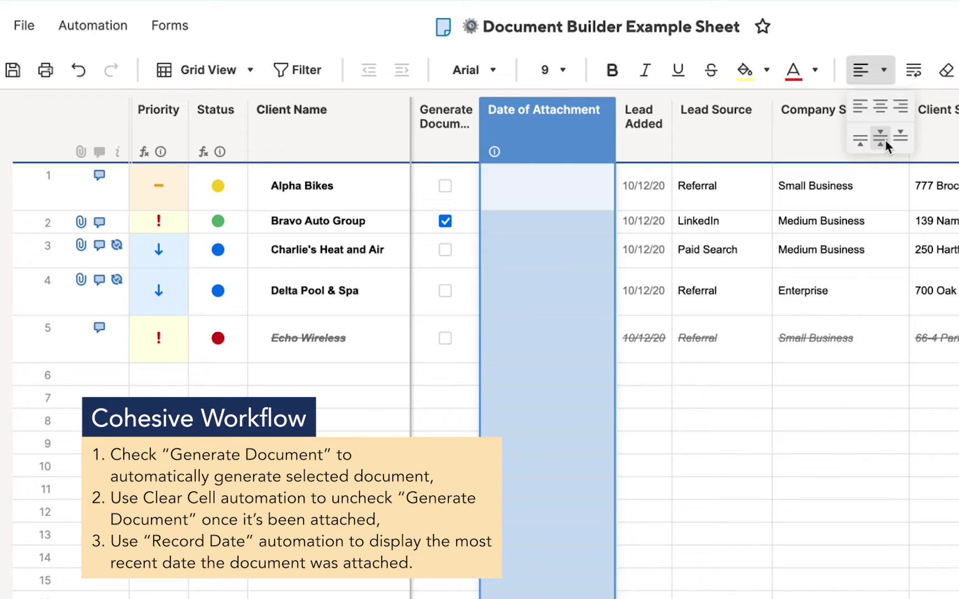
{"action": "left_click", "coordinate": [552, 71]}
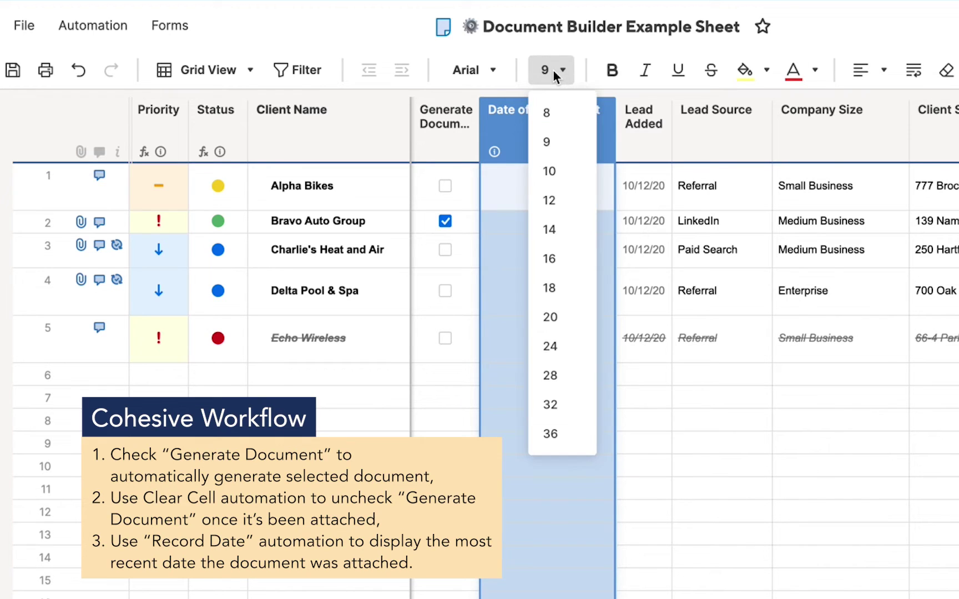
{"action": "left_click", "coordinate": [554, 122]}
{"action": "left_click", "coordinate": [864, 73]}
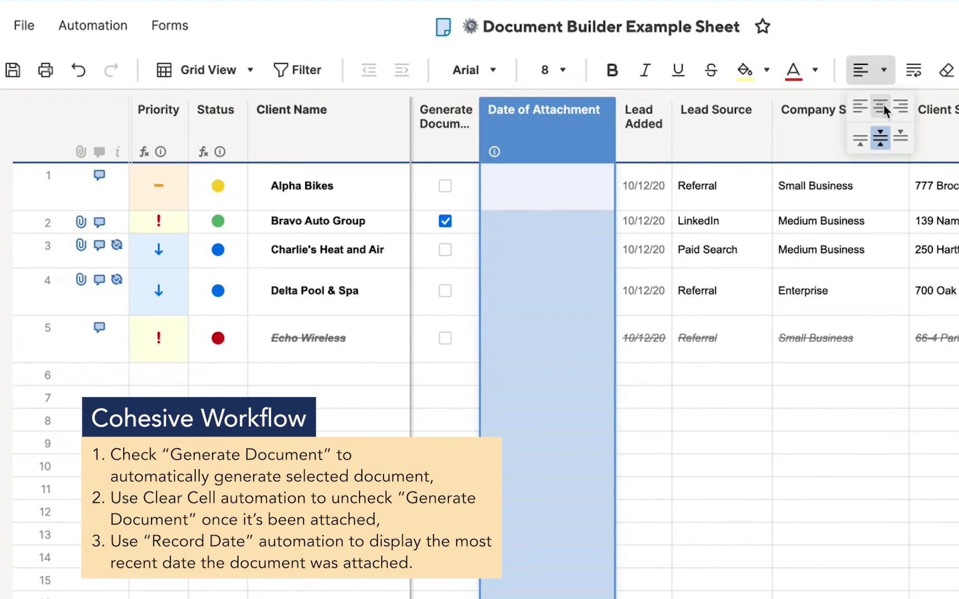
{"action": "left_click", "coordinate": [780, 150]}
{"action": "left_click", "coordinate": [611, 155]}
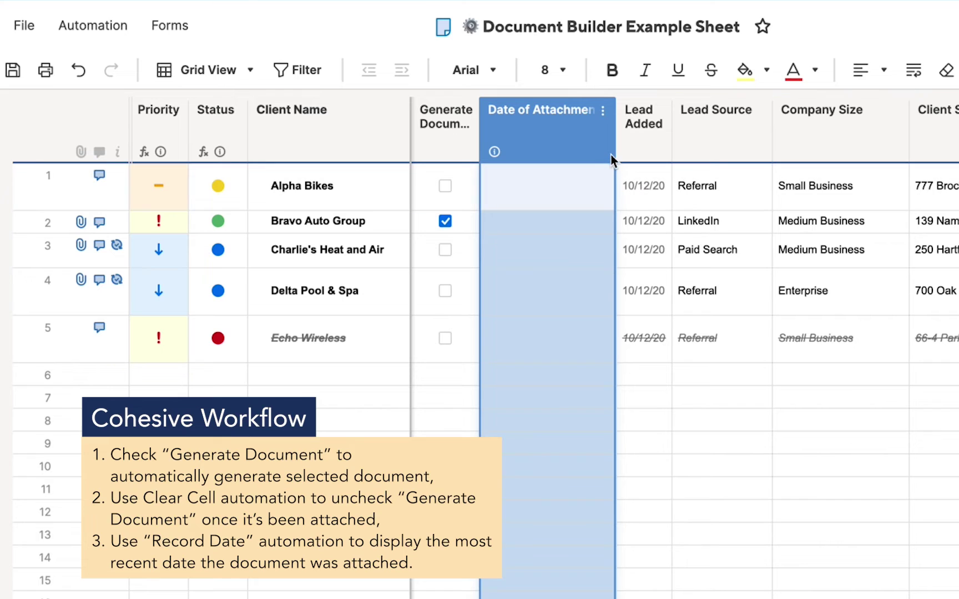
{"action": "left_click_drag", "start_coordinate": [612, 151], "coordinate": [588, 150]}
{"action": "left_click", "coordinate": [584, 147], "text": "shift"}
{"action": "left_click", "coordinate": [647, 359]}
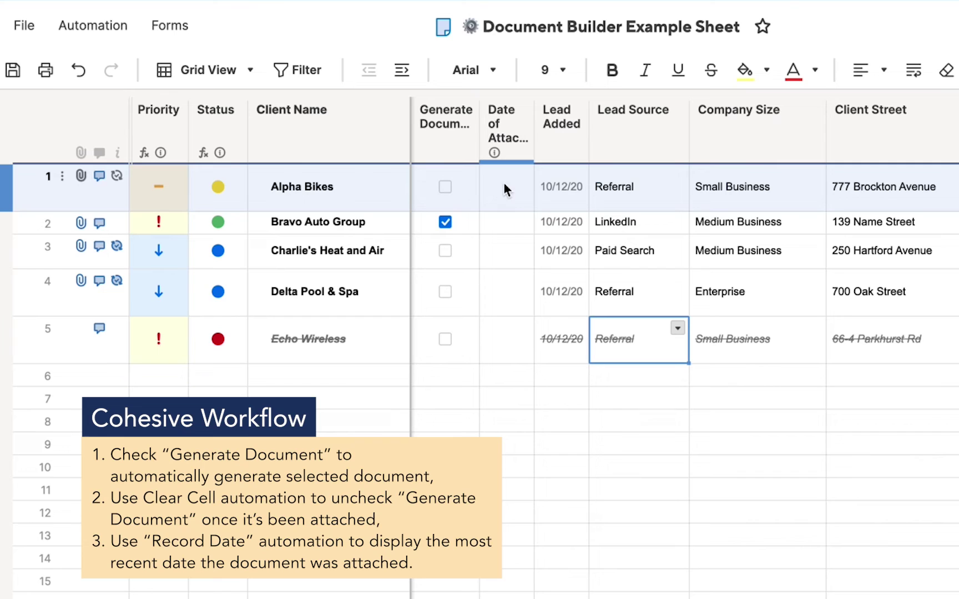
Test row 1's Date of Attachment with today's date, then delete it.
{"action": "left_click", "coordinate": [514, 190]}
{"action": "key", "text": "ctrl+semicolon"}
{"action": "key", "text": "Return"}
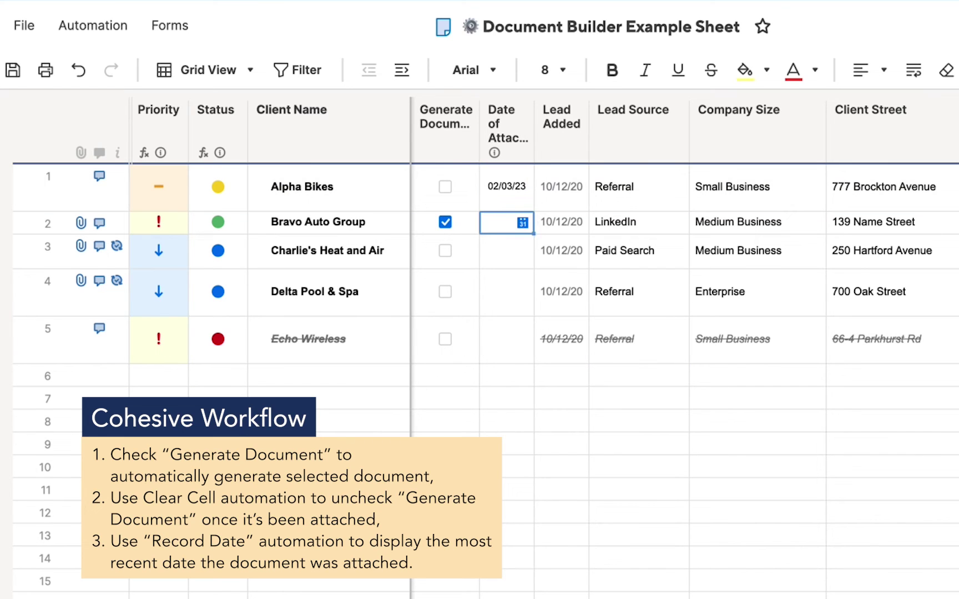
{"action": "left_click", "coordinate": [506, 188]}
{"action": "key", "text": "Delete"}
Lock the Date of Attachment column and save the sheet.
{"action": "left_click", "coordinate": [512, 142]}
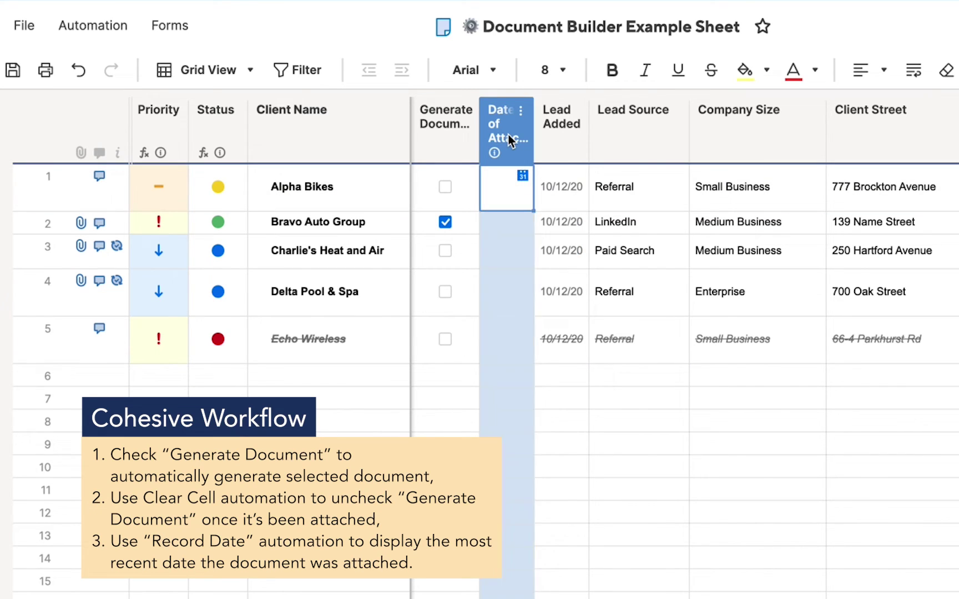
{"action": "right_click", "coordinate": [513, 143]}
{"action": "left_click", "coordinate": [629, 395]}
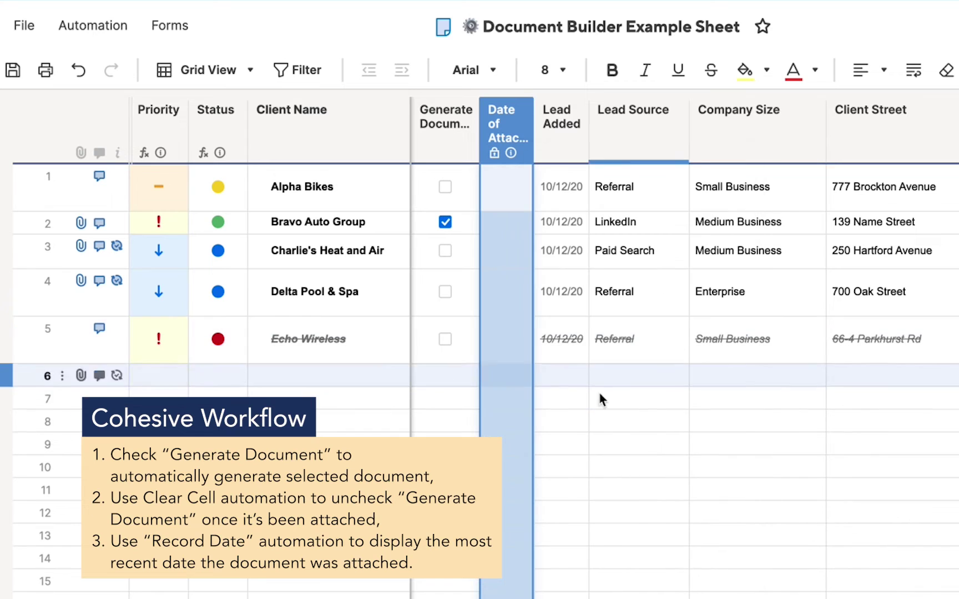
{"action": "left_click", "coordinate": [816, 74]}
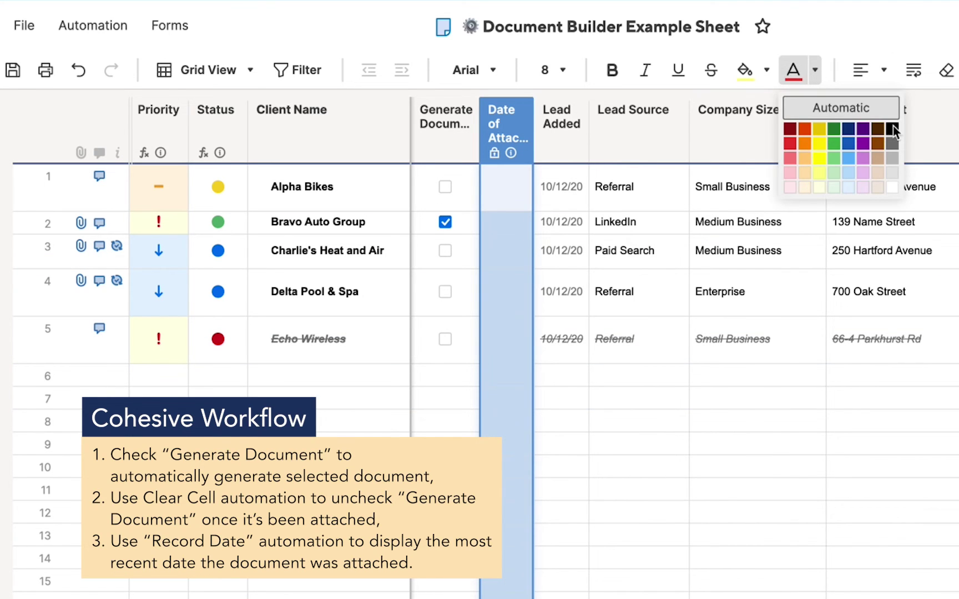
{"action": "left_click", "coordinate": [12, 70]}
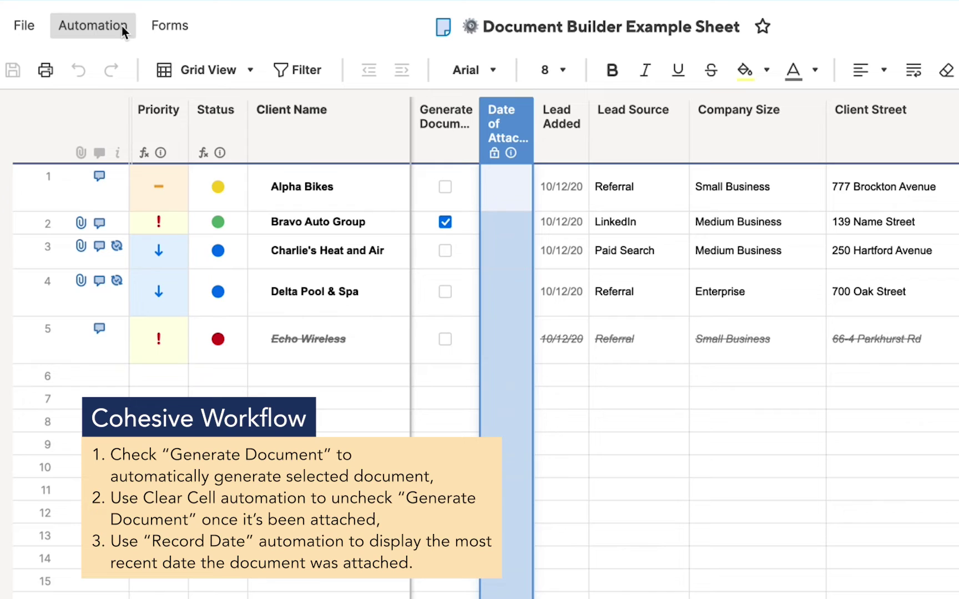
Create a blank workflow titled Clear Cell | "Generate Document" > Attachment Added.
{"action": "left_click", "coordinate": [121, 25]}
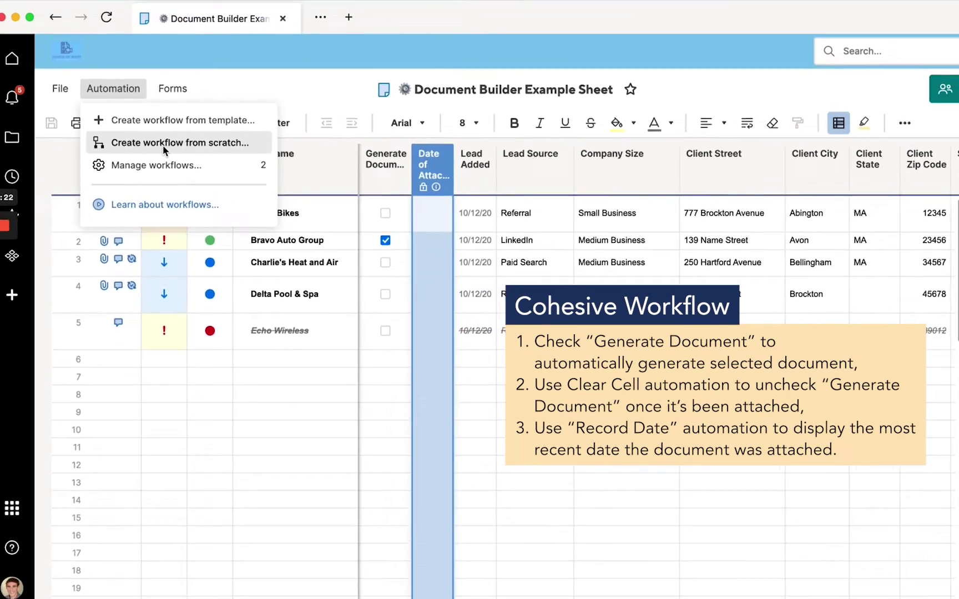
{"action": "left_click", "coordinate": [159, 115]}
{"action": "type", "text": "Clear"}
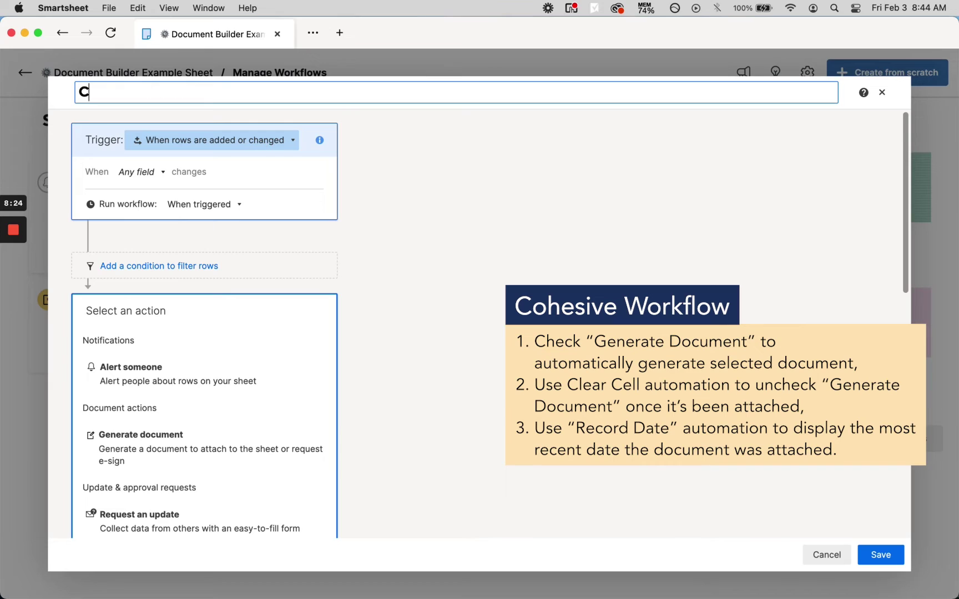
{"action": "key", "text": "BackSpace"}
{"action": "type", "text": "rl Ce"}
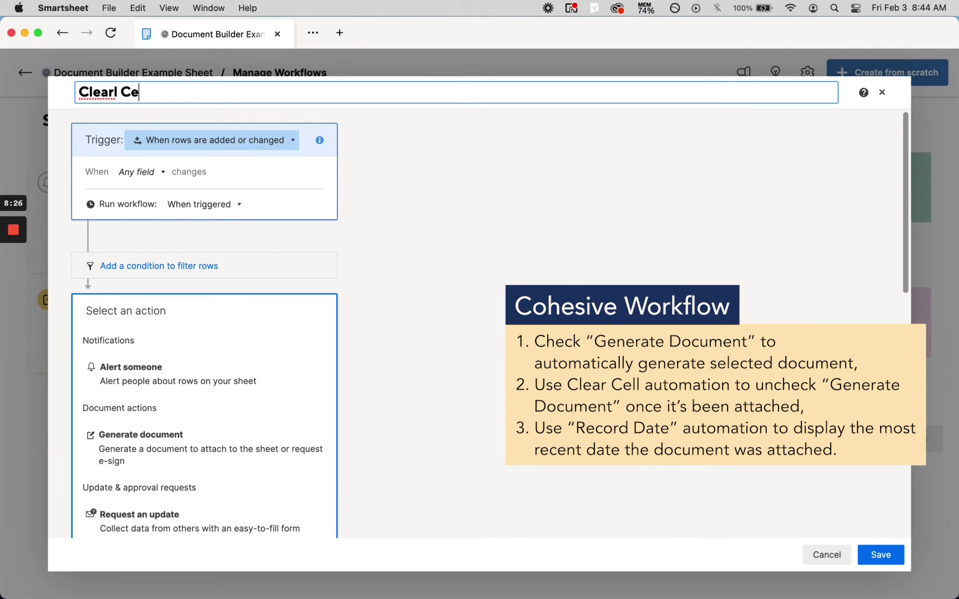
{"action": "key", "text": "BackSpace"}
{"action": "key", "text": "BackSpace"}
{"action": "key", "text": "BackSpace"}
{"action": "type", "text": "Cell | \"Ge"}
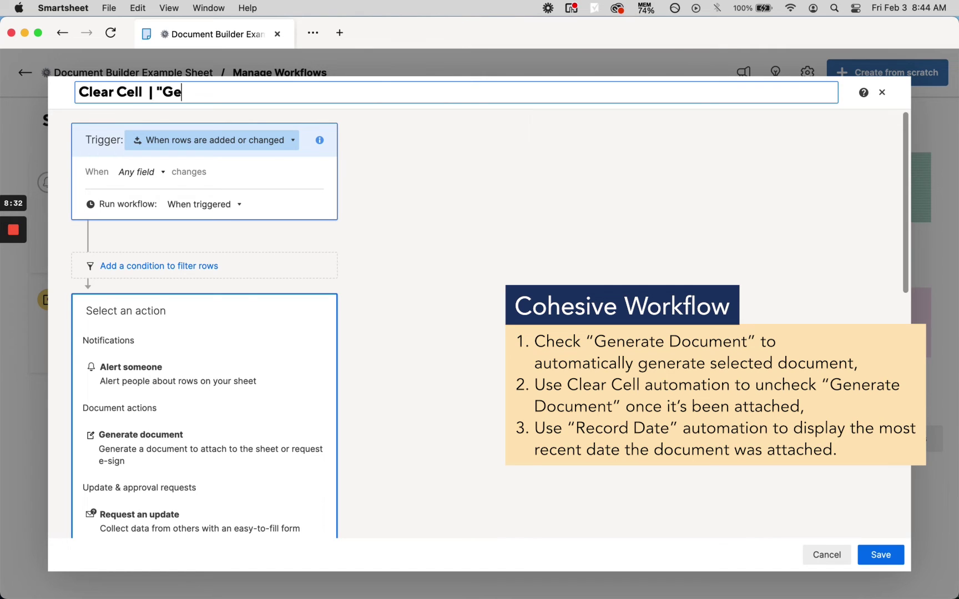
{"action": "type", "text": "nerate  Document"}
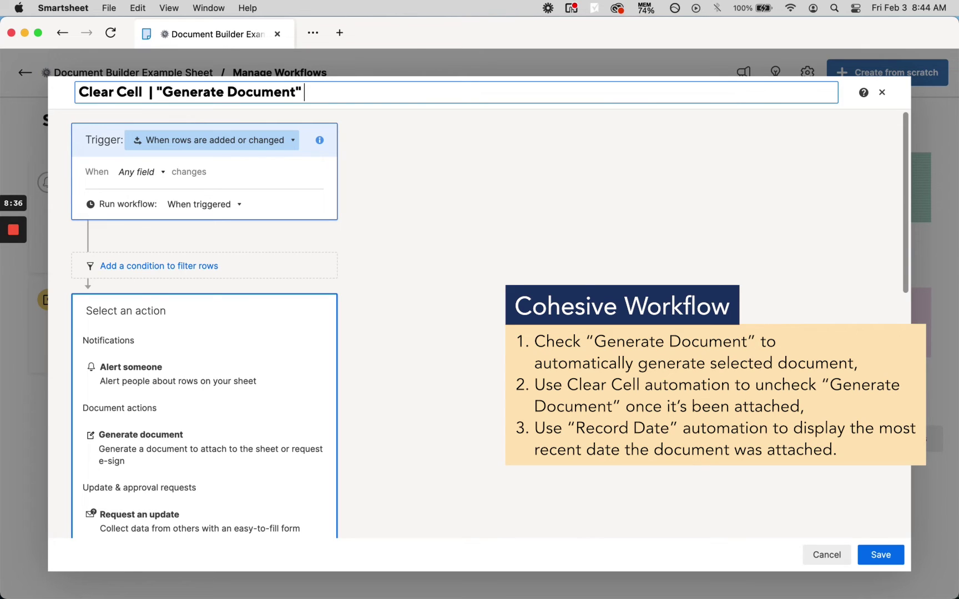
{"action": "type", "text": "\" > Atta"}
{"action": "key", "text": "BackSpace"}
{"action": "type", "text": "tachment Added"}
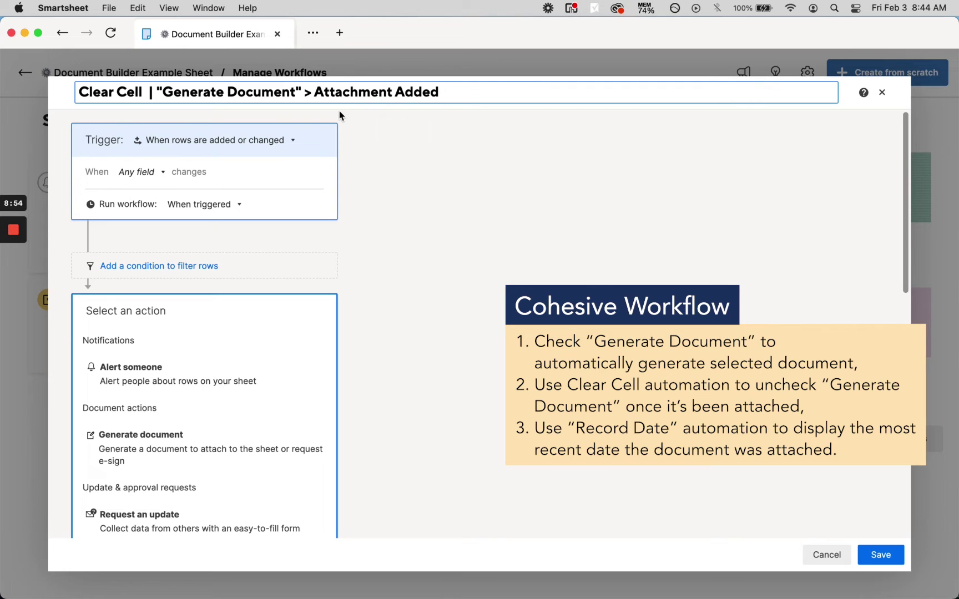
Keep 'When rows are added or changed' and set the watched field to 'An attachment'.
{"action": "left_click", "coordinate": [229, 137]}
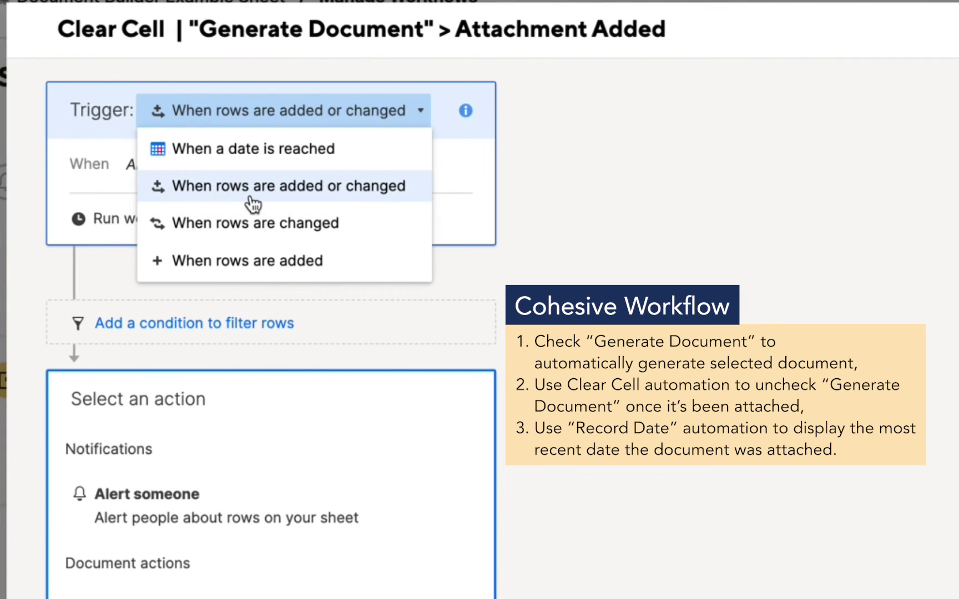
{"action": "left_click", "coordinate": [253, 204]}
{"action": "left_click", "coordinate": [201, 171]}
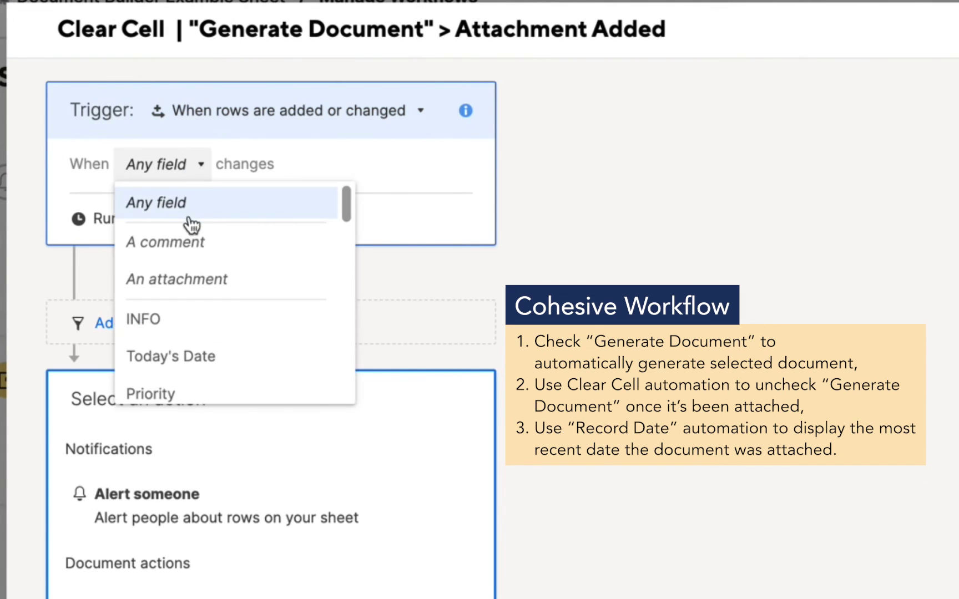
{"action": "left_click", "coordinate": [184, 281]}
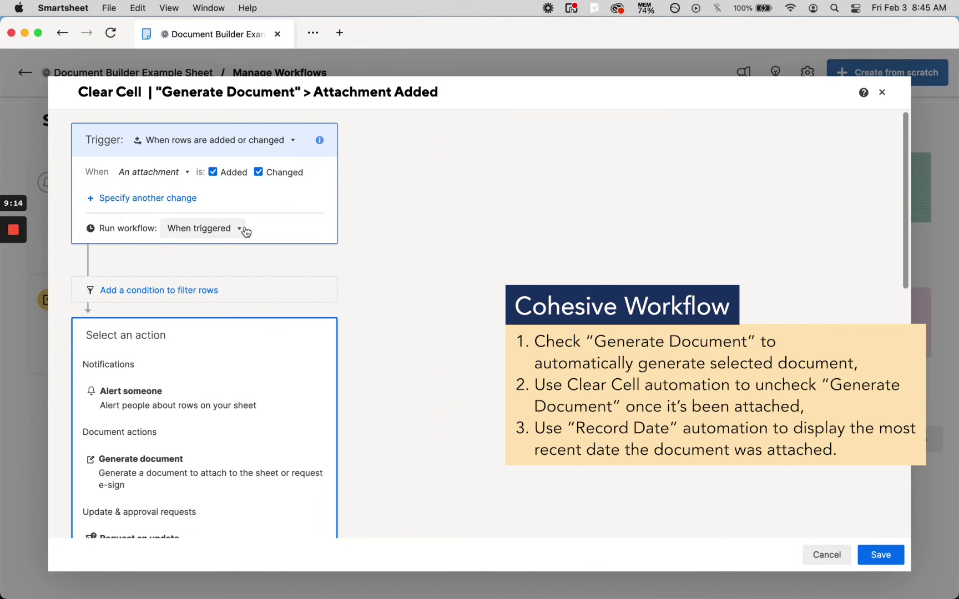
{"action": "scroll", "coordinate": [342, 238], "scroll_direction": "down", "scroll_amount": 2}
Add a condition so the workflow runs only when Sale Lost is not checked.
{"action": "scroll", "coordinate": [264, 245], "scroll_direction": "down", "scroll_amount": 3}
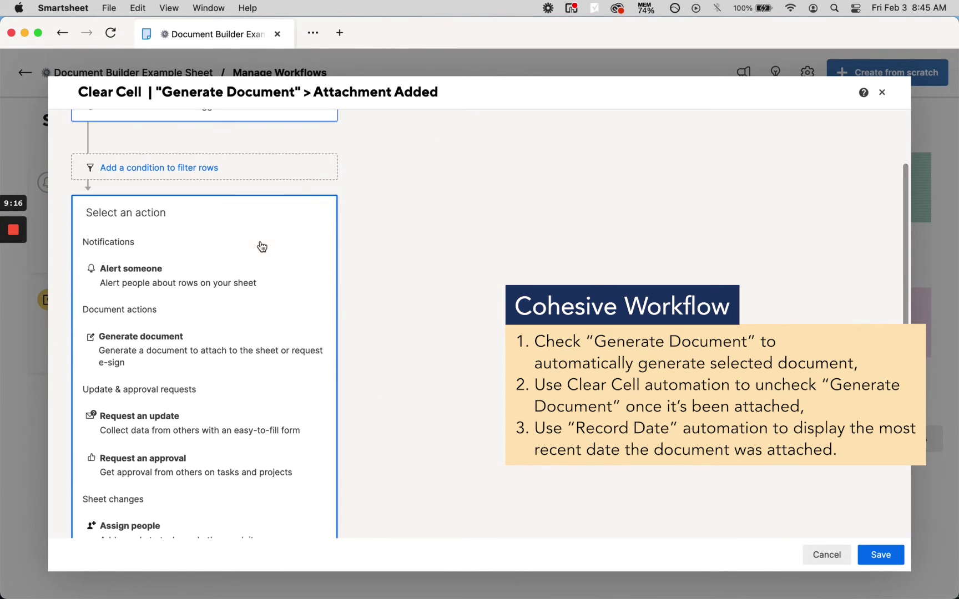
{"action": "left_click", "coordinate": [203, 179]}
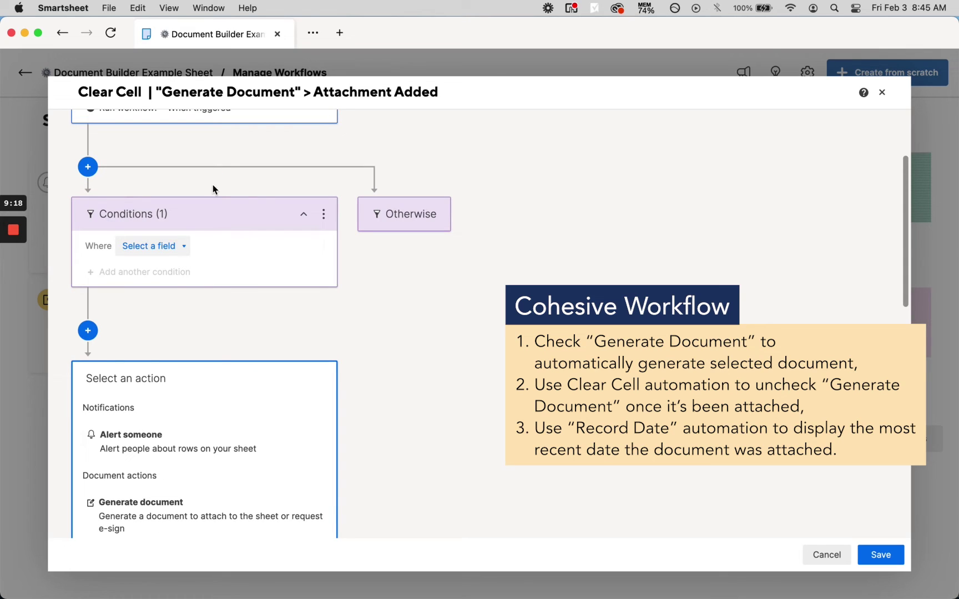
{"action": "left_click", "coordinate": [164, 245]}
{"action": "scroll", "coordinate": [176, 336], "scroll_direction": "down", "scroll_amount": 6}
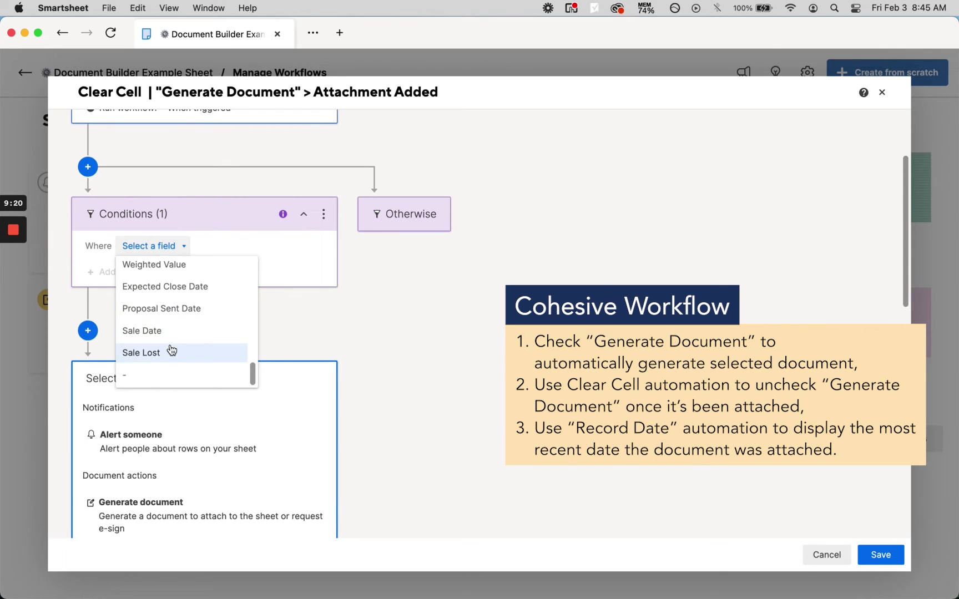
{"action": "left_click", "coordinate": [199, 349]}
{"action": "left_click", "coordinate": [225, 247]}
{"action": "left_click", "coordinate": [222, 292]}
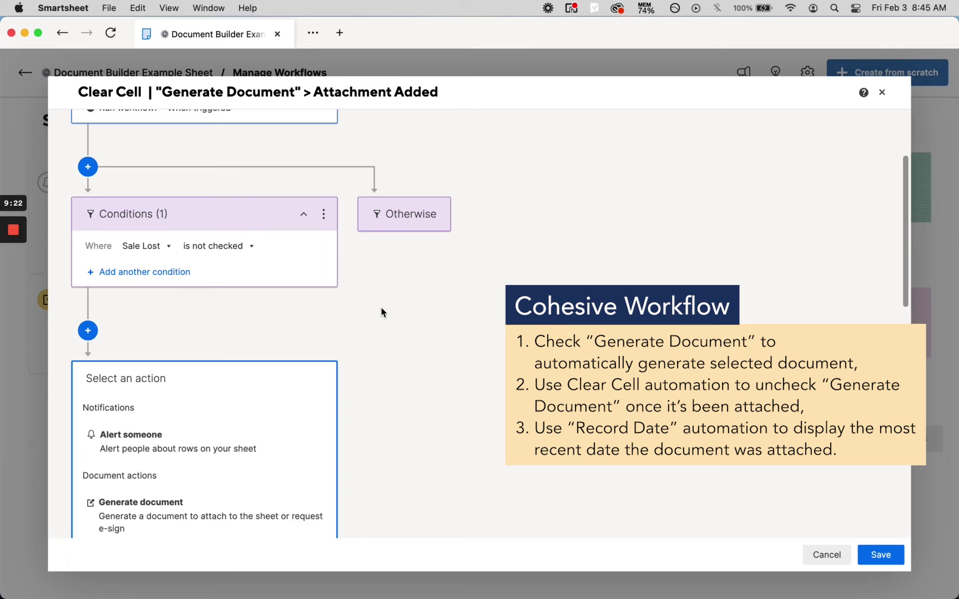
{"action": "scroll", "coordinate": [381, 312], "scroll_direction": "down", "scroll_amount": 3}
{"action": "scroll", "coordinate": [381, 312], "scroll_direction": "down", "scroll_amount": 5}
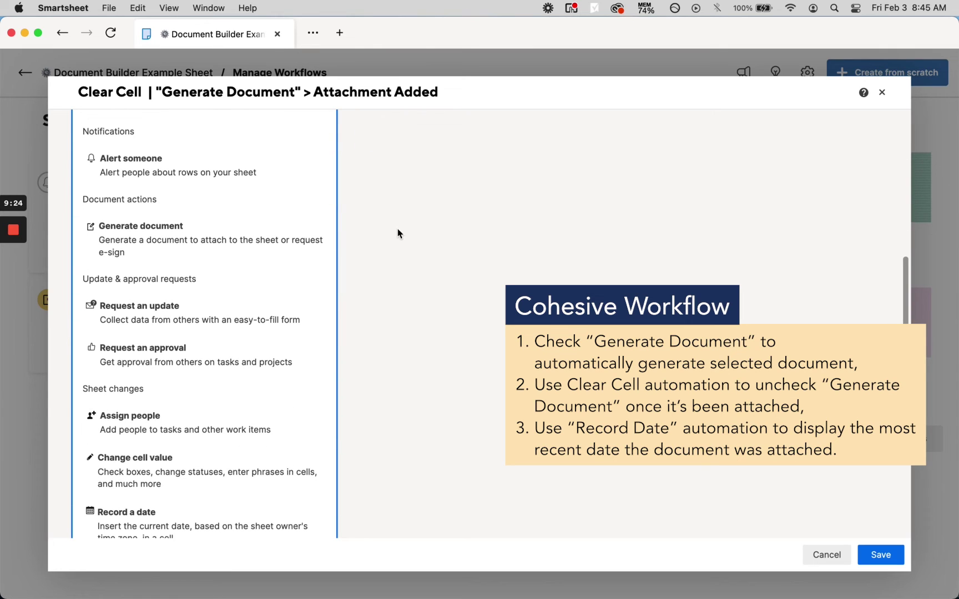
Add a Clear cell value action targeting the Generate Document column.
{"action": "scroll", "coordinate": [447, 290], "scroll_direction": "down", "scroll_amount": 4}
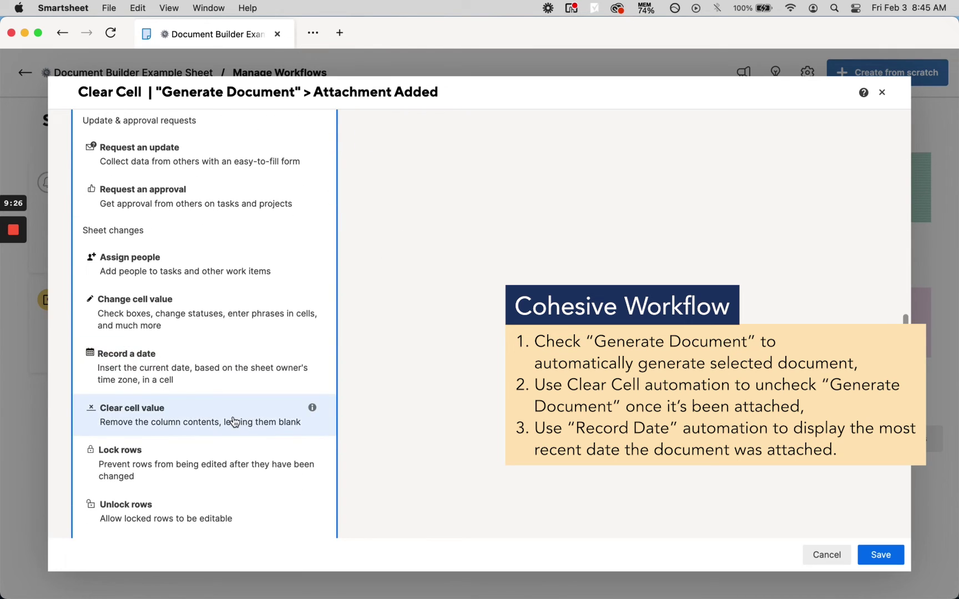
{"action": "left_click", "coordinate": [233, 422]}
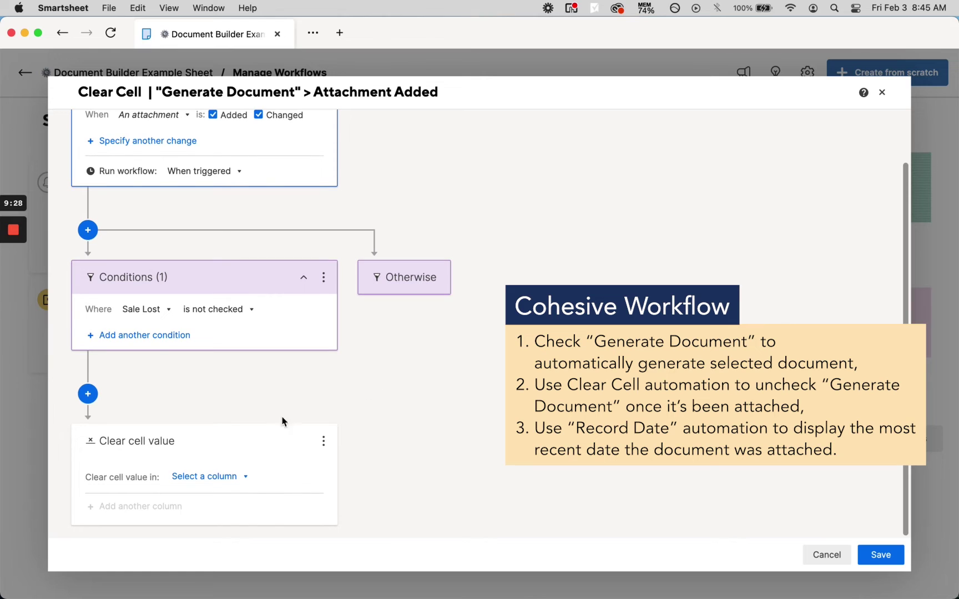
{"action": "left_click", "coordinate": [222, 476]}
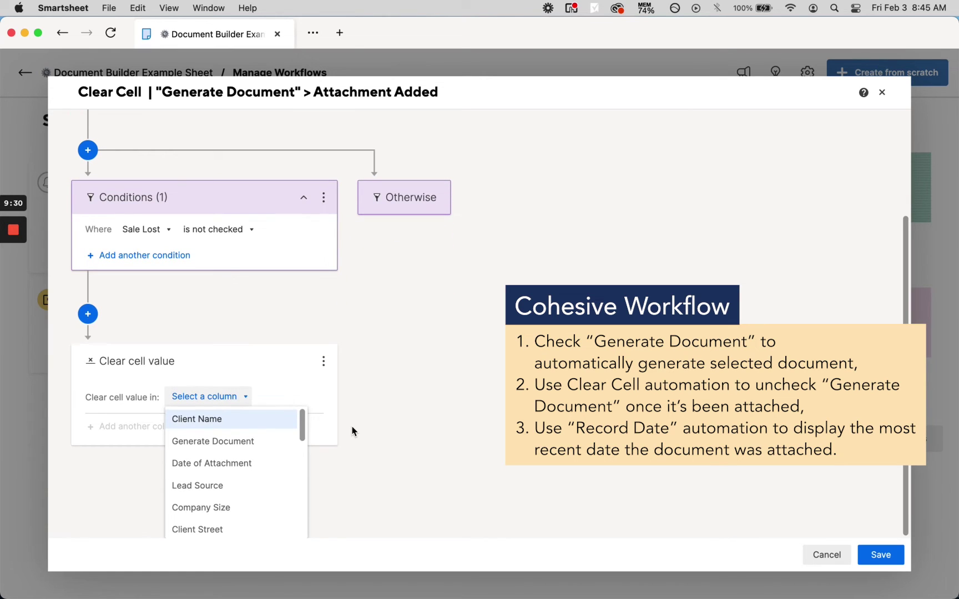
{"action": "left_click", "coordinate": [262, 441]}
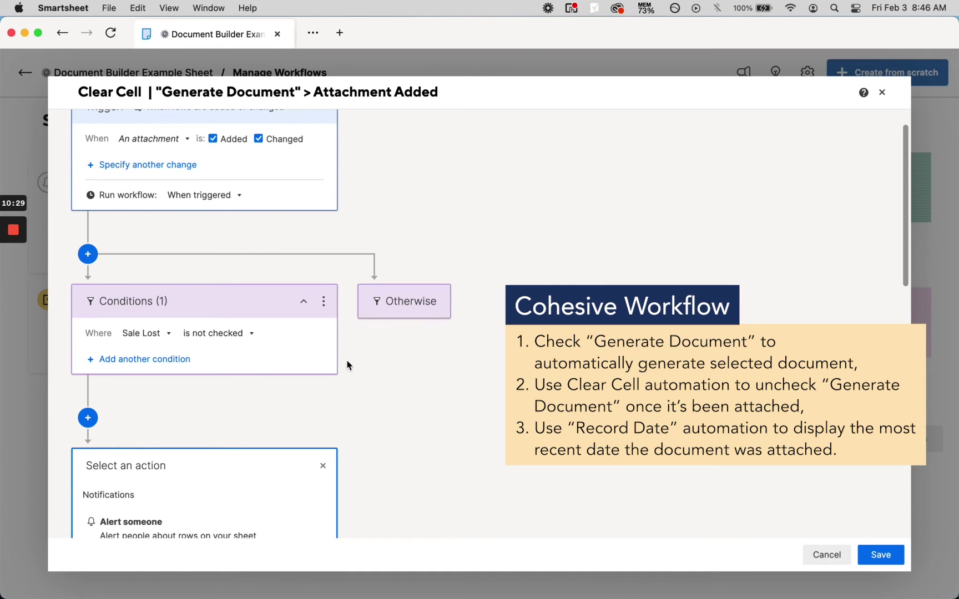
Add another clear-cell action, switch its column from Client Street to Generate Document, and save the workflow.
{"action": "scroll", "coordinate": [335, 287], "scroll_direction": "down", "scroll_amount": 5}
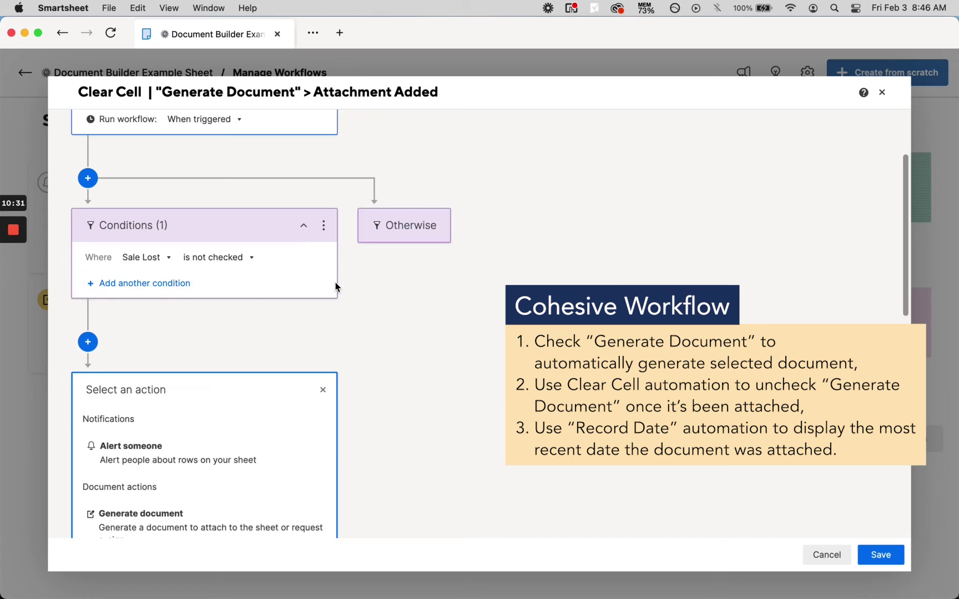
{"action": "scroll", "coordinate": [247, 274], "scroll_direction": "down", "scroll_amount": 10}
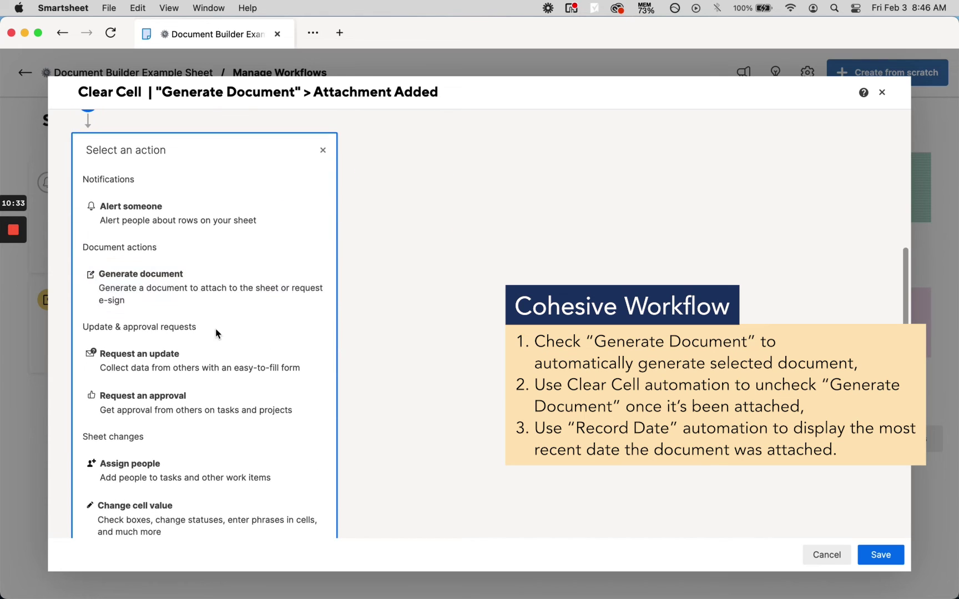
{"action": "scroll", "coordinate": [214, 360], "scroll_direction": "down", "scroll_amount": 3}
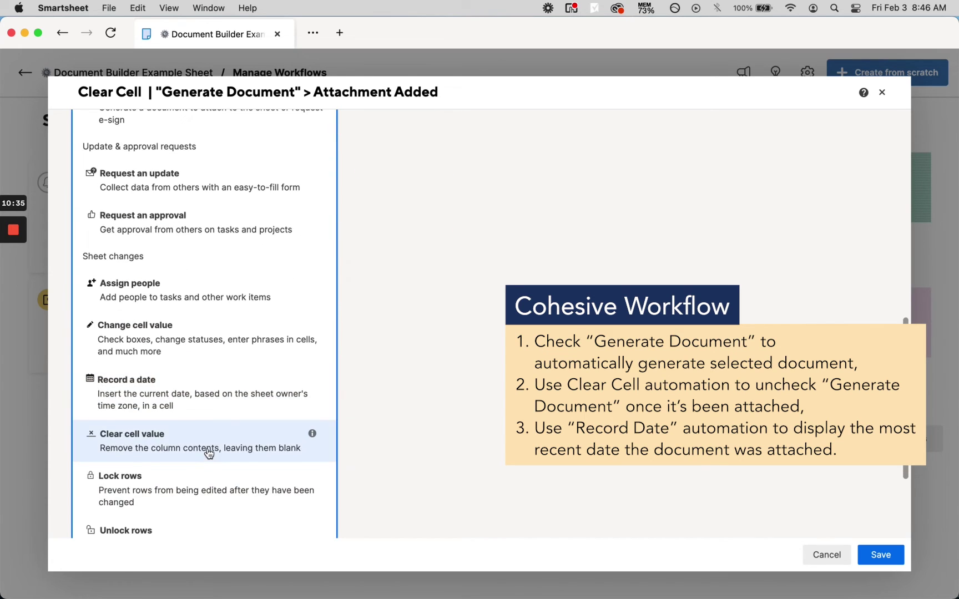
{"action": "left_click", "coordinate": [207, 450]}
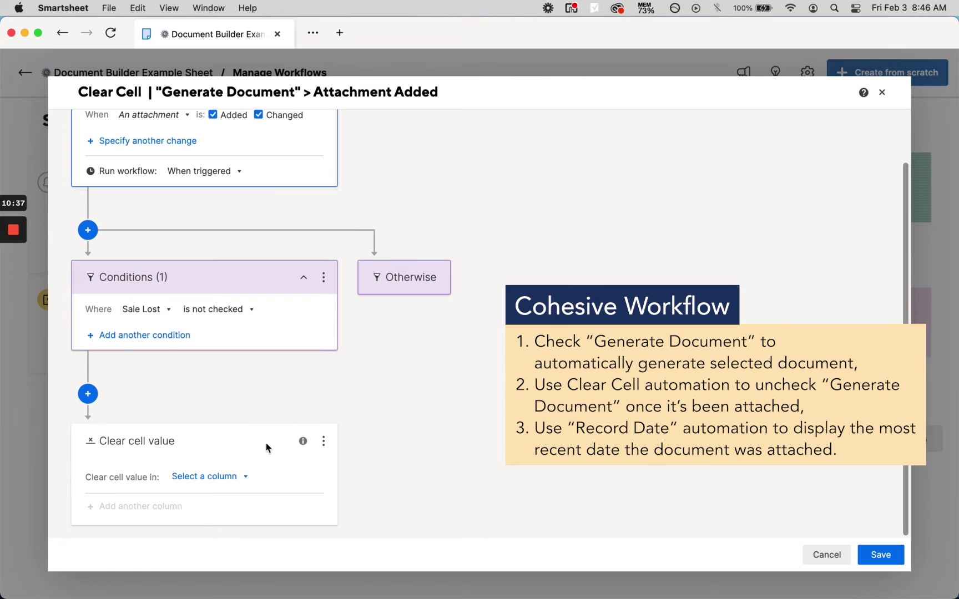
{"action": "left_click", "coordinate": [230, 476]}
{"action": "scroll", "coordinate": [220, 516], "scroll_direction": "down", "scroll_amount": 3}
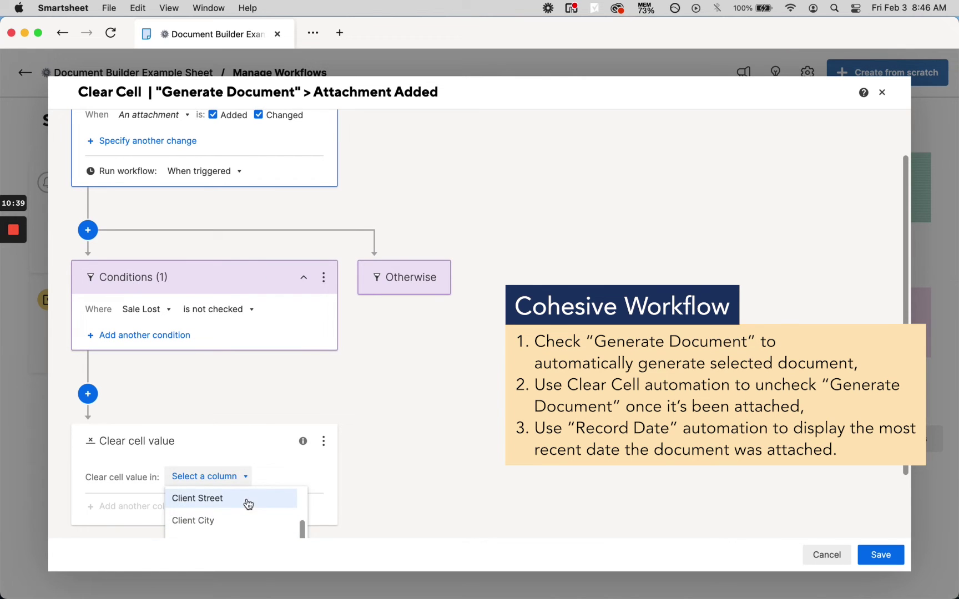
{"action": "left_click", "coordinate": [233, 507]}
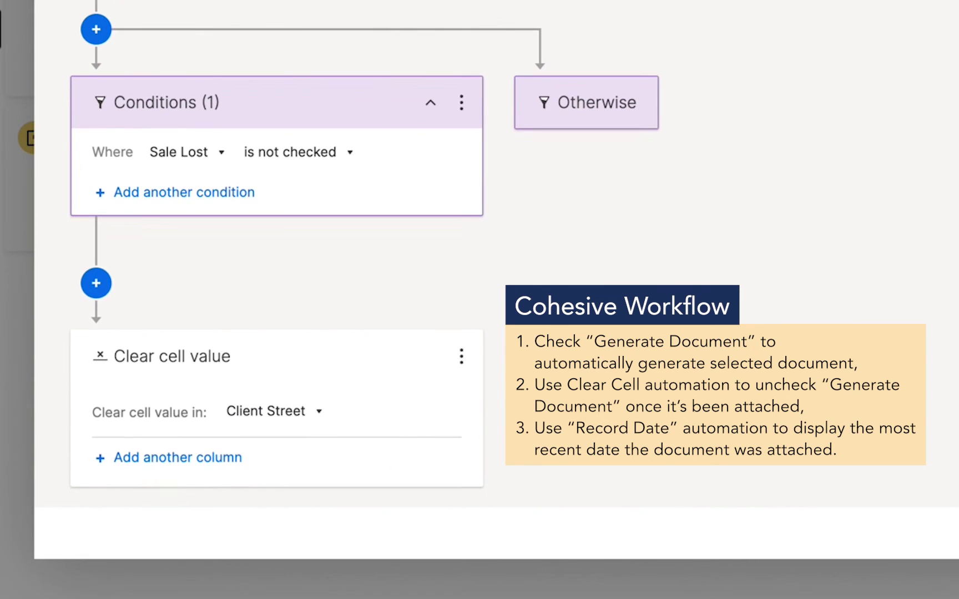
{"action": "left_click", "coordinate": [317, 410]}
{"action": "scroll", "coordinate": [317, 462], "scroll_direction": "down", "scroll_amount": 1}
{"action": "scroll", "coordinate": [319, 465], "scroll_direction": "down", "scroll_amount": 4}
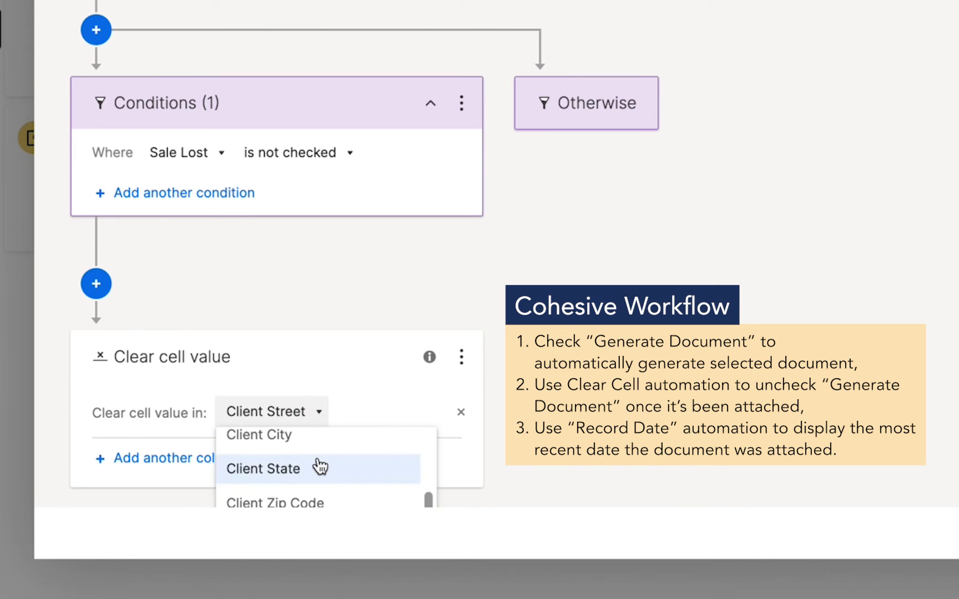
{"action": "scroll", "coordinate": [319, 463], "scroll_direction": "down", "scroll_amount": 2}
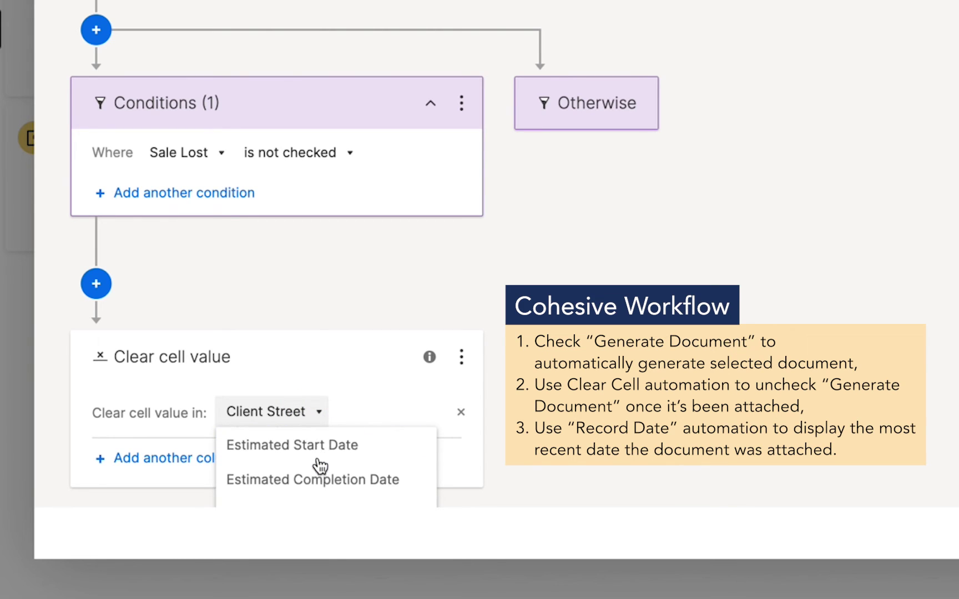
{"action": "scroll", "coordinate": [317, 463], "scroll_direction": "up", "scroll_amount": 10}
{"action": "left_click", "coordinate": [313, 471]}
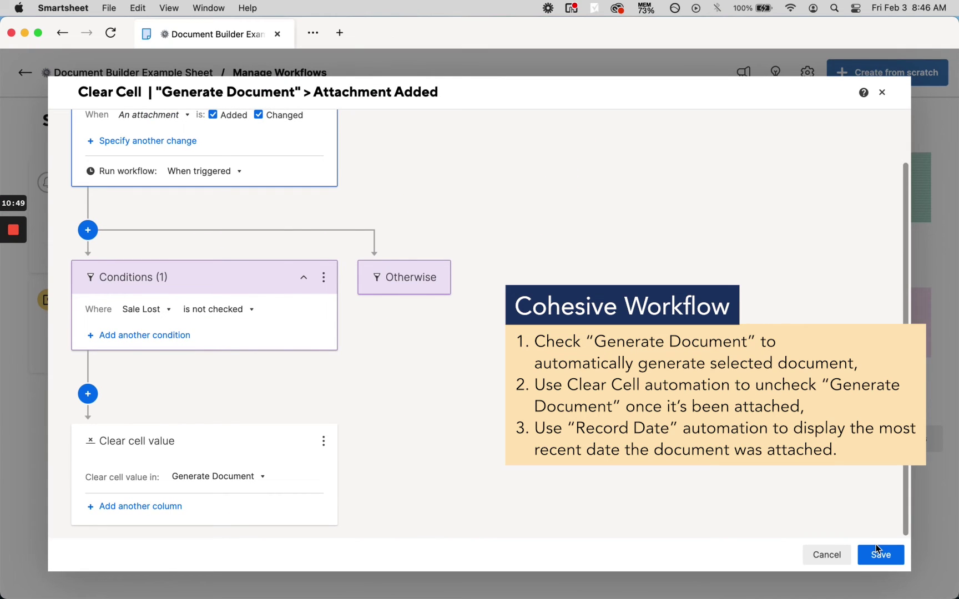
{"action": "left_click", "coordinate": [878, 552]}
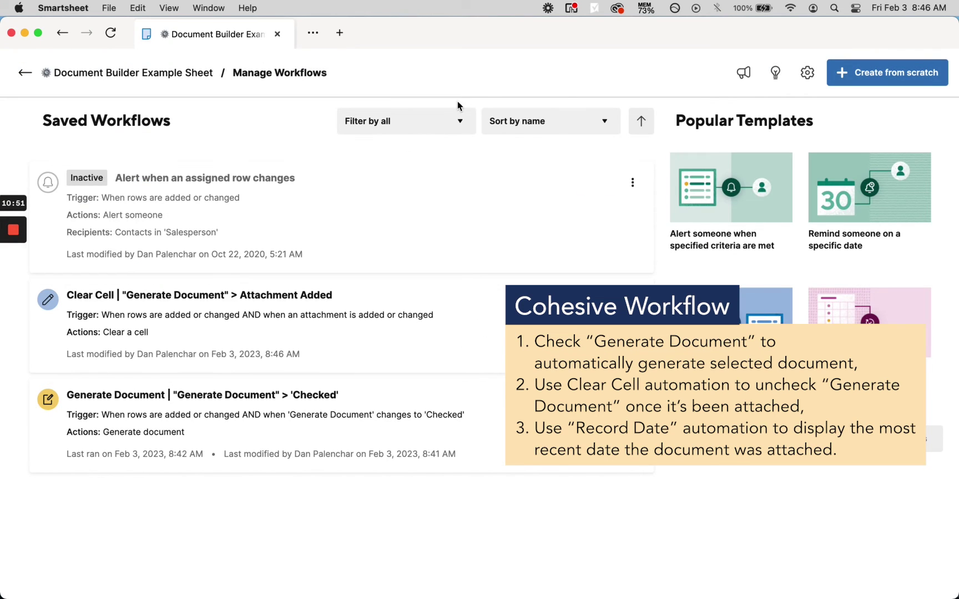
Start a new workflow titled Record Date | "Date of Last Attachment" > Attachment Added.
{"action": "left_click", "coordinate": [844, 81]}
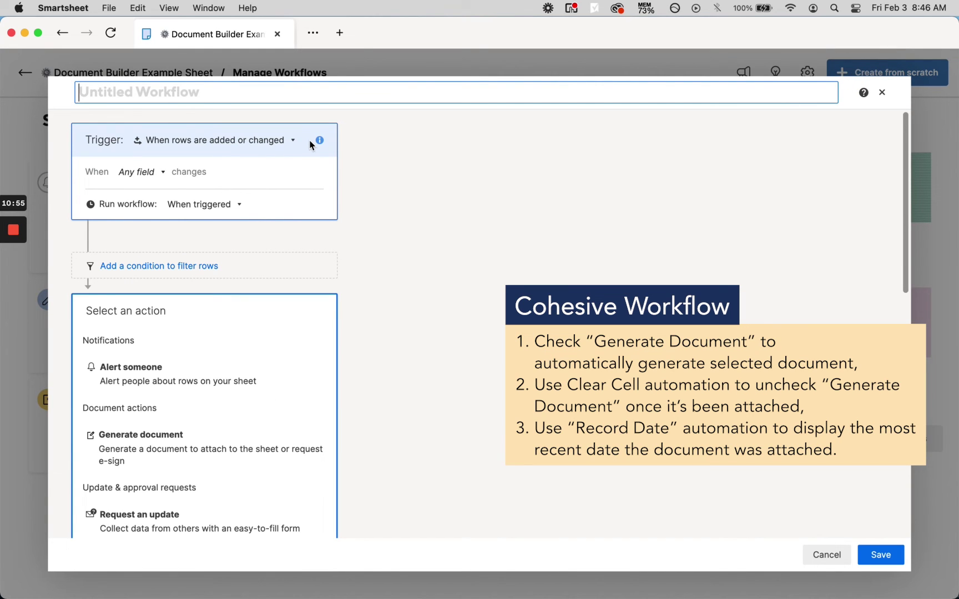
{"action": "type", "text": "Recored"}
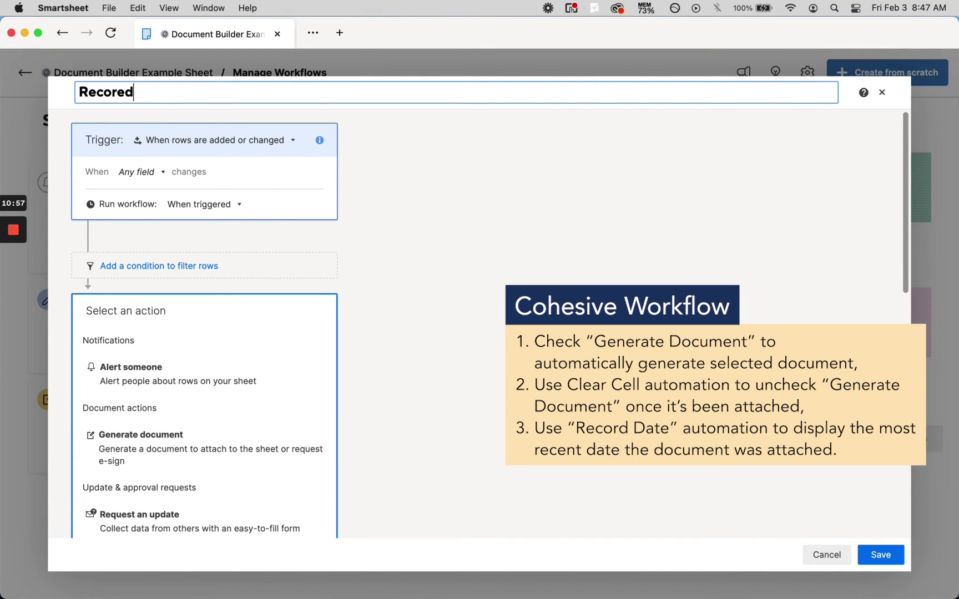
{"action": "key", "text": "BackSpace"}
{"action": "key", "text": "BackSpace"}
{"action": "type", "text": "d Date | Attachment A"}
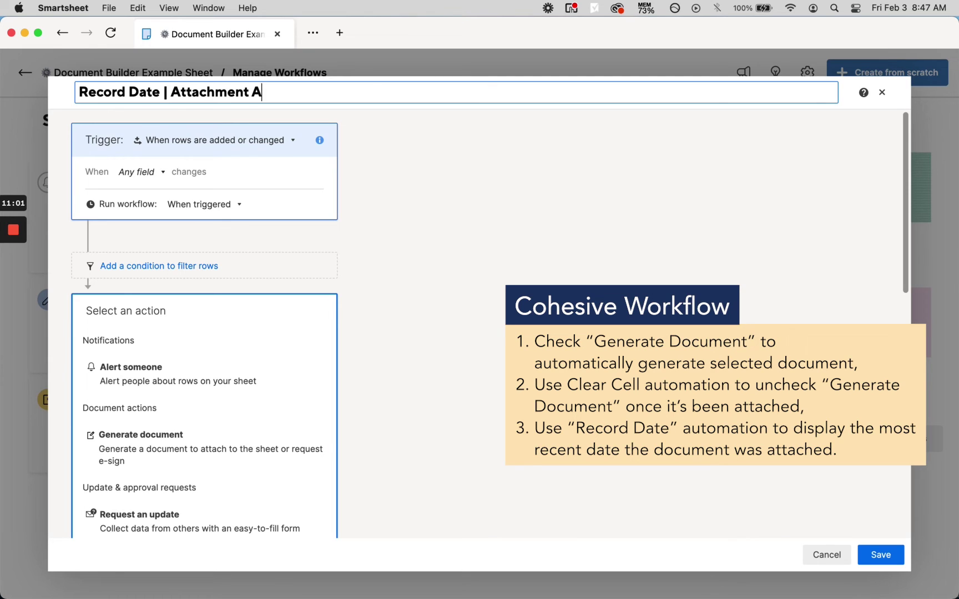
{"action": "type", "text": "dded"}
{"action": "left_click", "coordinate": [172, 93]}
{"action": "type", "text": "\""}
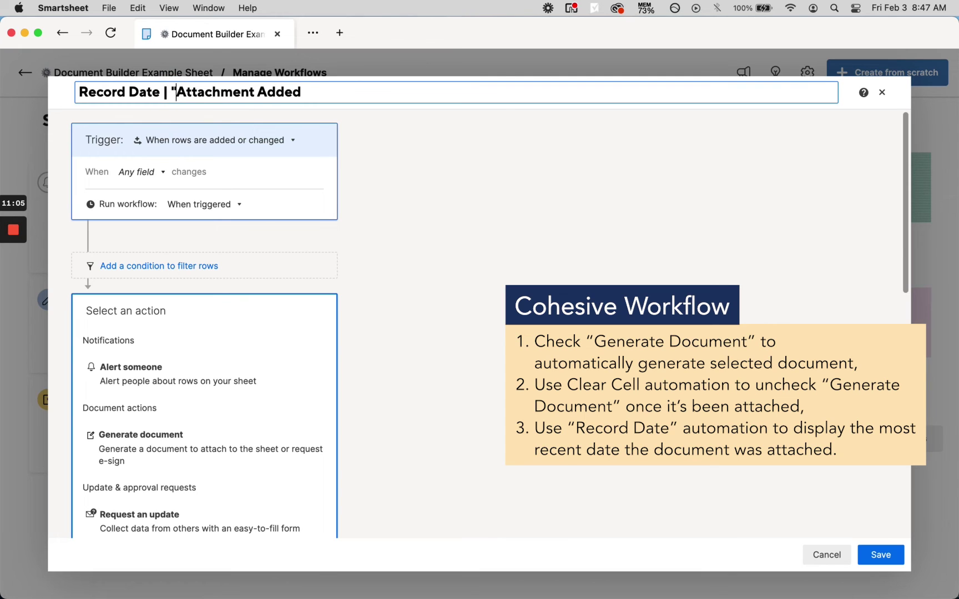
{"action": "type", "text": "Date of Last Attach"}
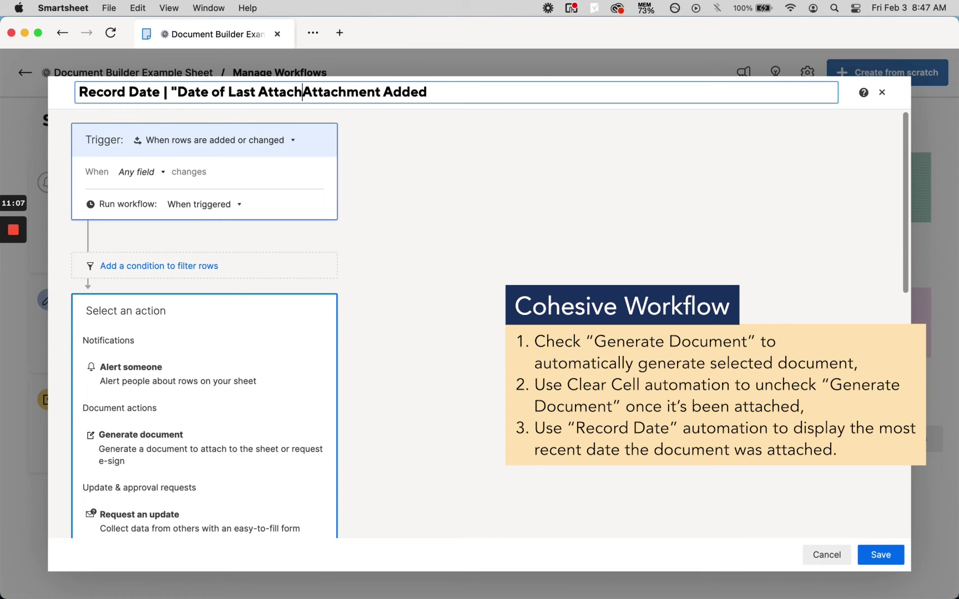
{"action": "type", "text": "ment\" >"}
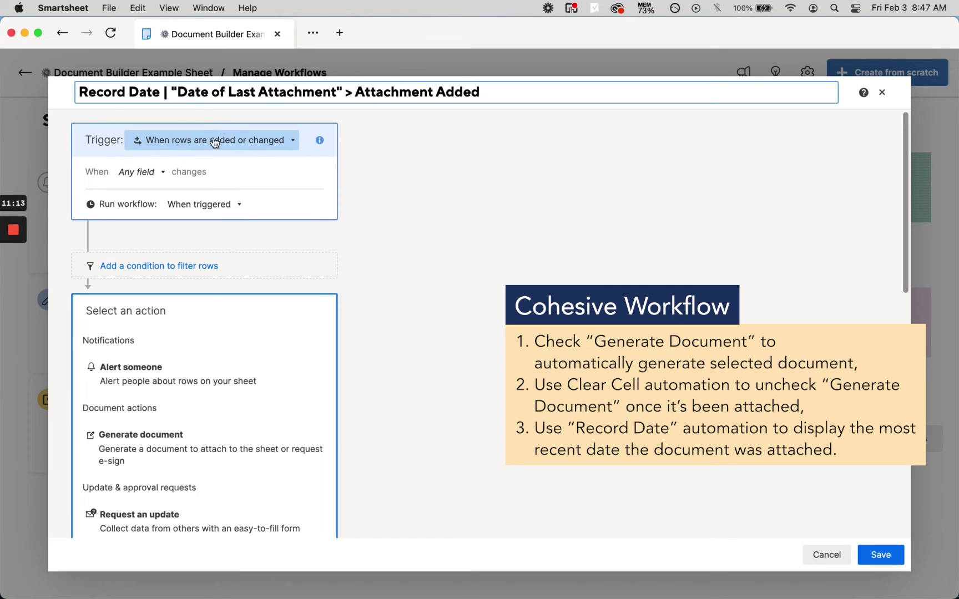
Trigger the workflow when an attachment is added or changed.
{"action": "left_click", "coordinate": [154, 172]}
{"action": "left_click", "coordinate": [157, 245]}
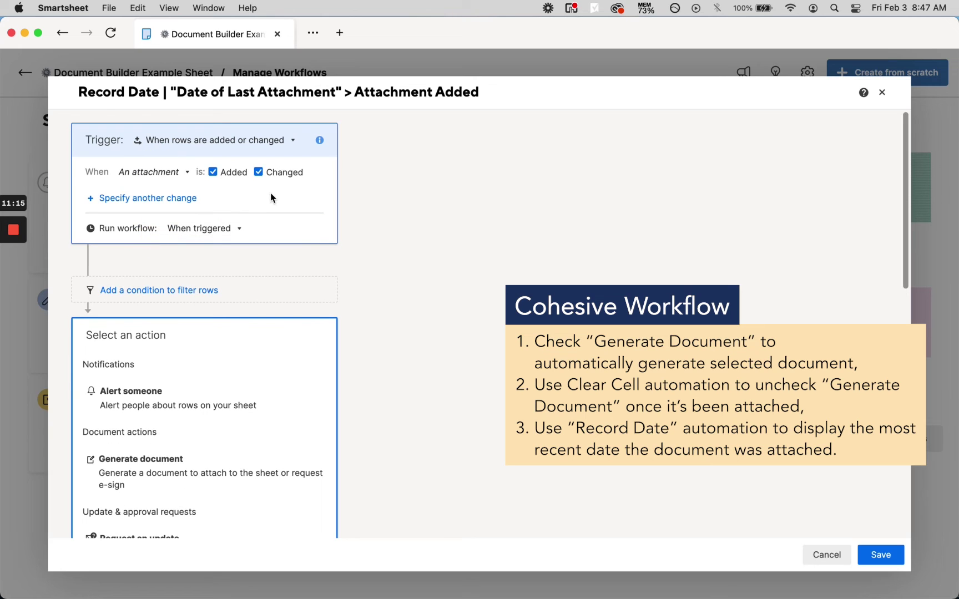
{"action": "scroll", "coordinate": [358, 255], "scroll_direction": "down", "scroll_amount": 3}
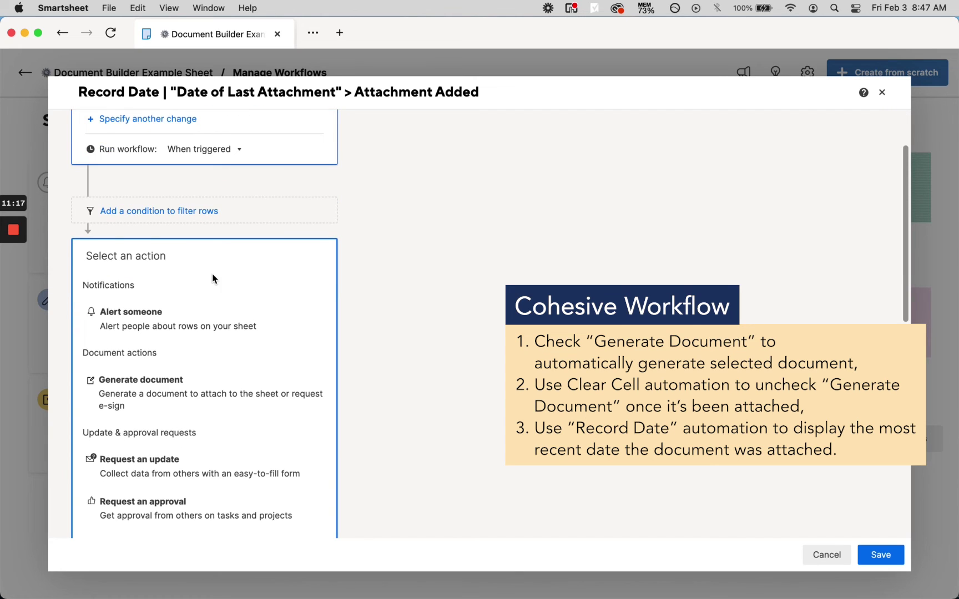
{"action": "scroll", "coordinate": [212, 274], "scroll_direction": "down", "scroll_amount": 8}
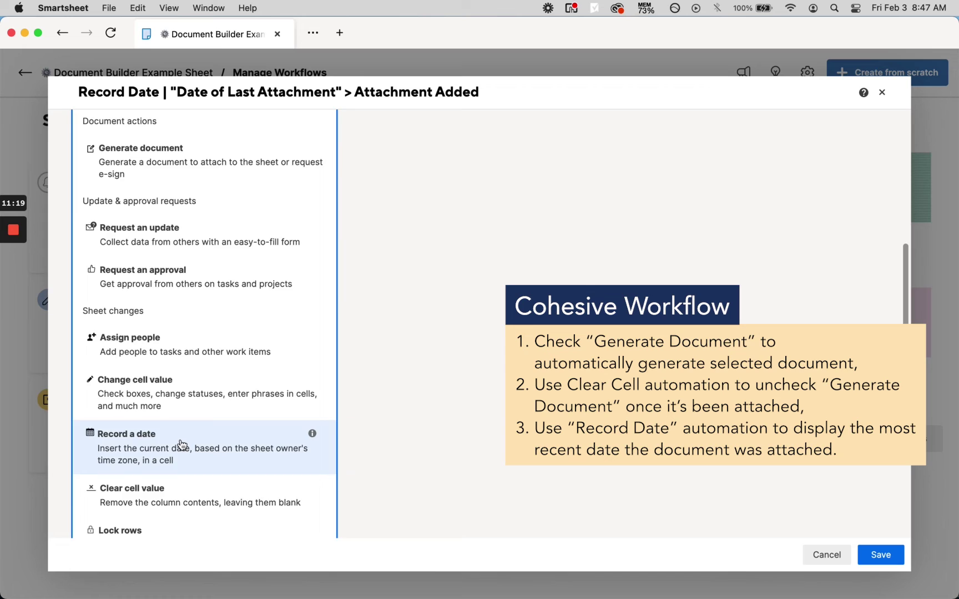
Record a date in Date of Attachment, drop 'Last' from the title, and save the workflow.
{"action": "left_click", "coordinate": [182, 444]}
{"action": "left_click", "coordinate": [228, 368]}
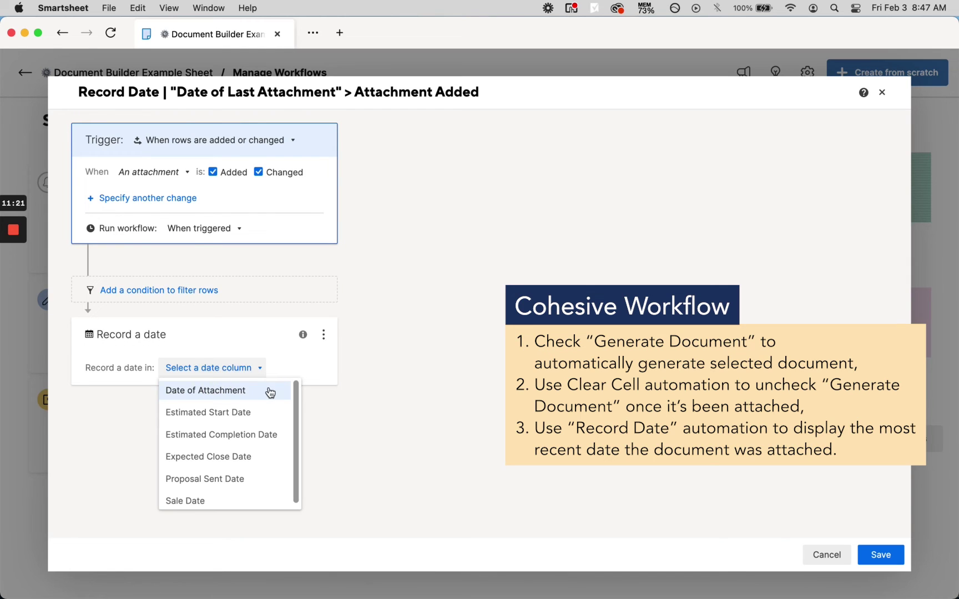
{"action": "left_click", "coordinate": [219, 393]}
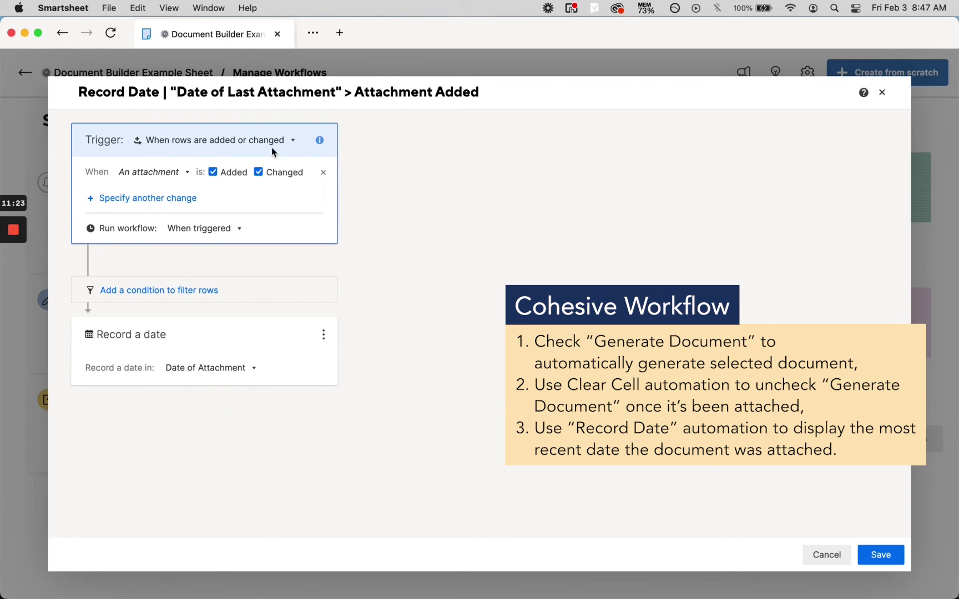
{"action": "double_click", "coordinate": [240, 93]}
{"action": "key", "text": "BackSpace"}
{"action": "key", "text": "BackSpace"}
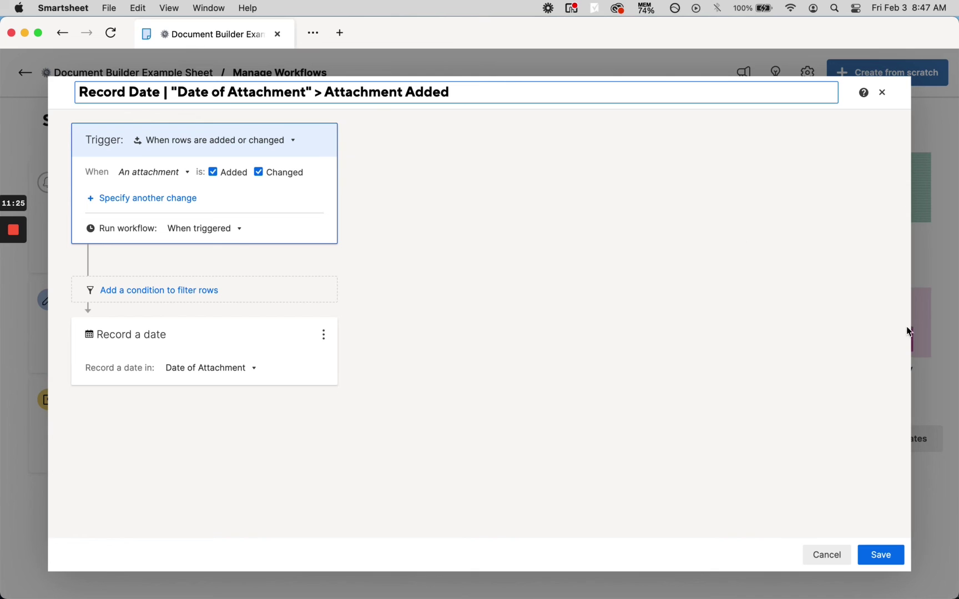
{"action": "left_click", "coordinate": [881, 554]}
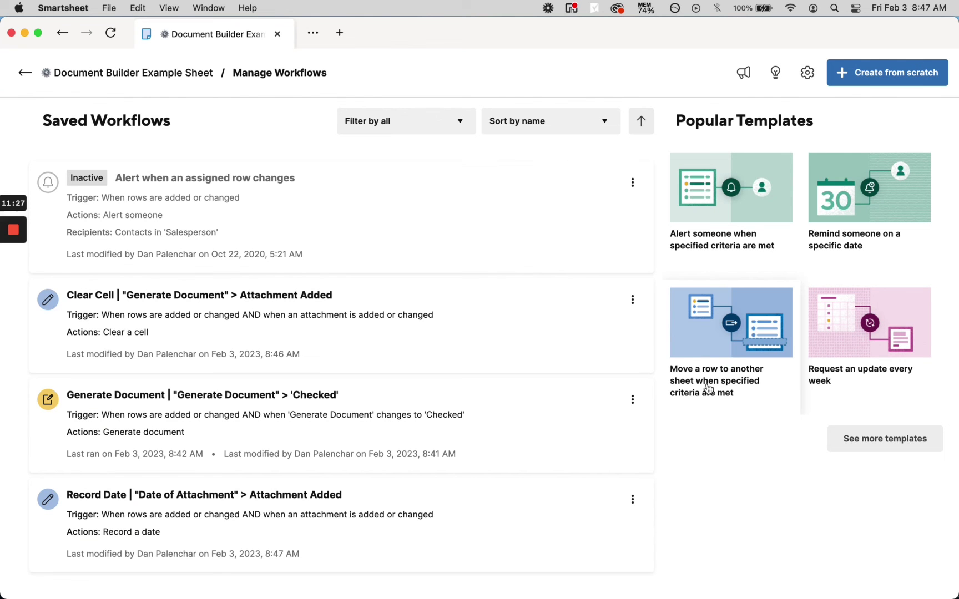
On the Document Builder Example Sheet, uncheck Bravo Auto Group's Generate Document, save, then check Alpha Bikes'.
{"action": "left_click", "coordinate": [25, 73]}
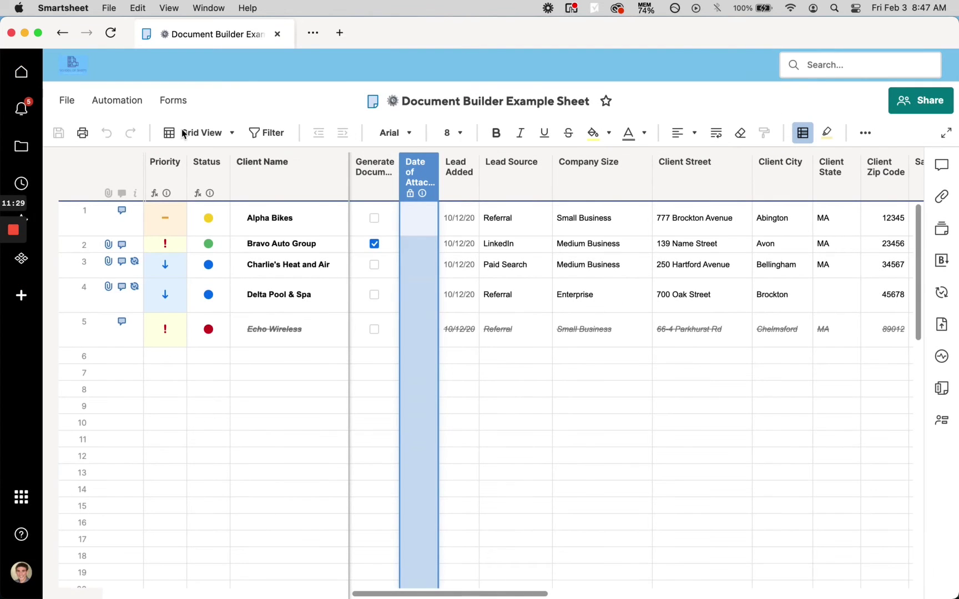
{"action": "left_click", "coordinate": [373, 166]}
{"action": "key", "text": "Delete"}
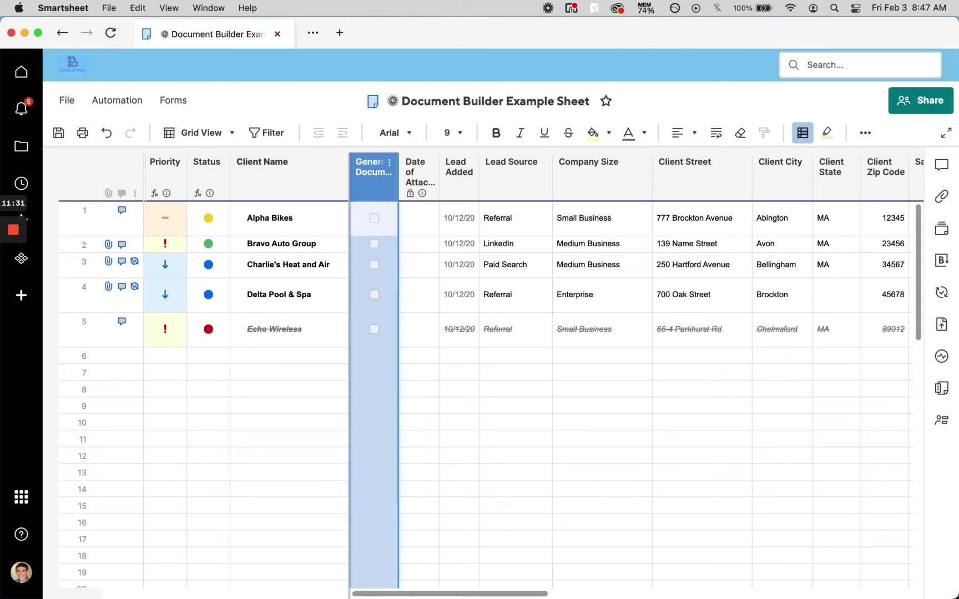
{"action": "key", "text": "super+s"}
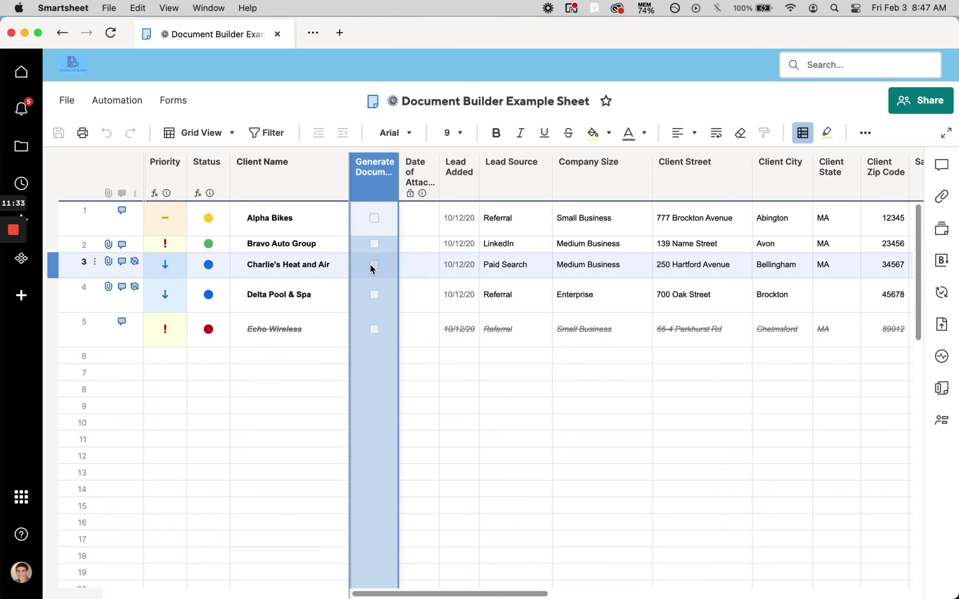
{"action": "left_click", "coordinate": [374, 218]}
{"action": "left_click", "coordinate": [426, 300]}
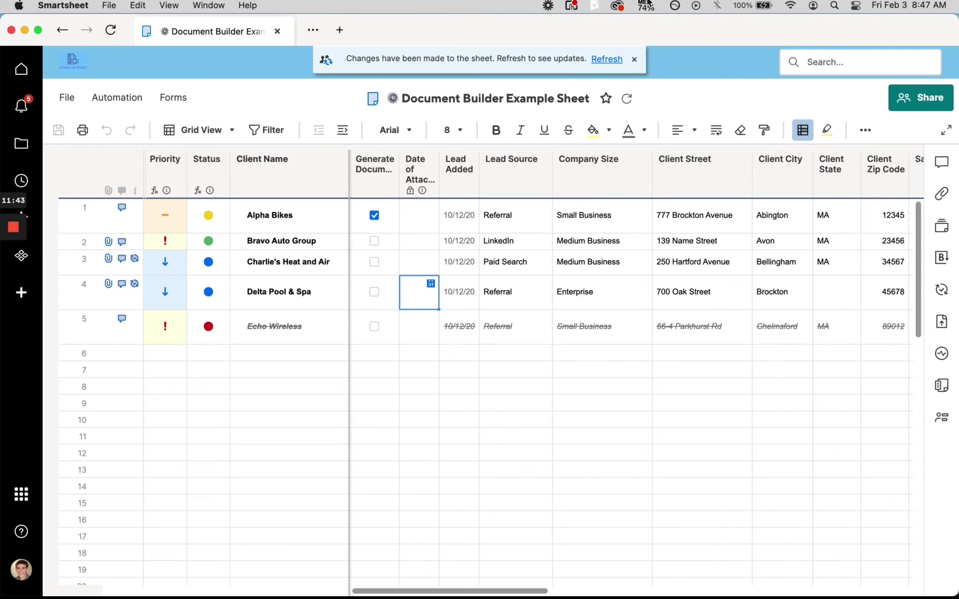
Refresh the sheet and inspect Alpha Bikes' generated attachment, 02/03/23 date, and cleared Generate Document box.
{"action": "left_click", "coordinate": [607, 59]}
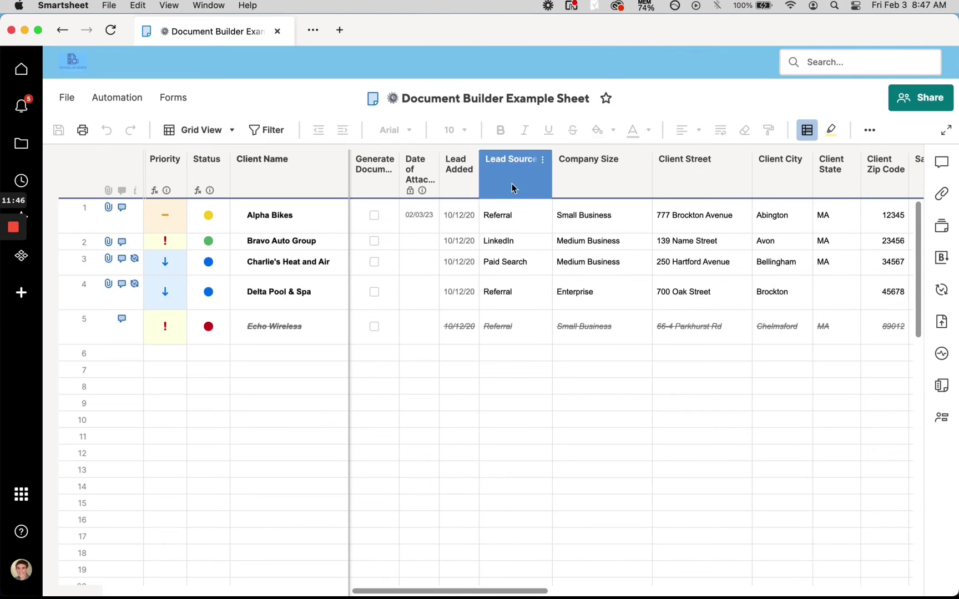
{"action": "left_click", "coordinate": [109, 208]}
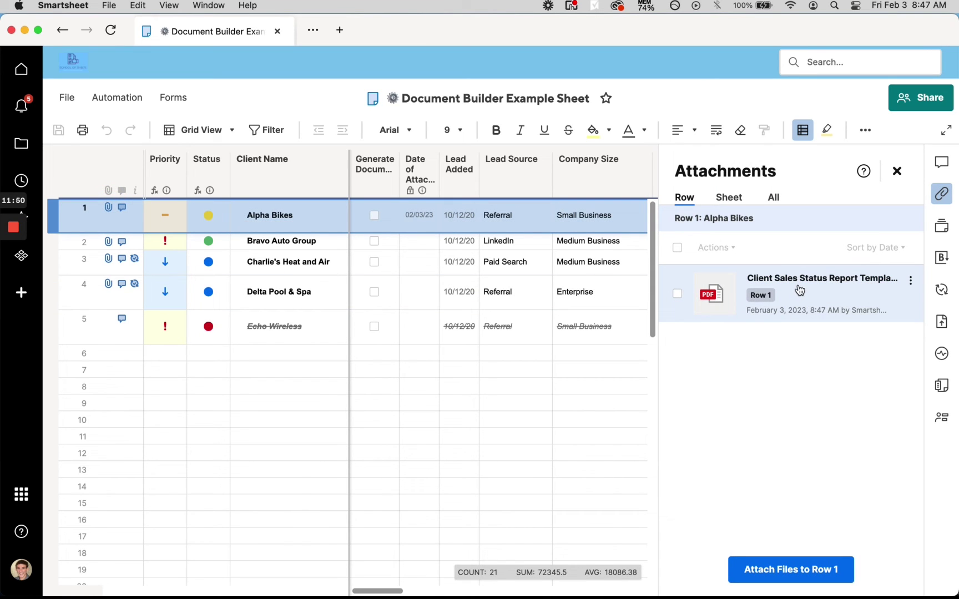
{"action": "left_click", "coordinate": [423, 218]}
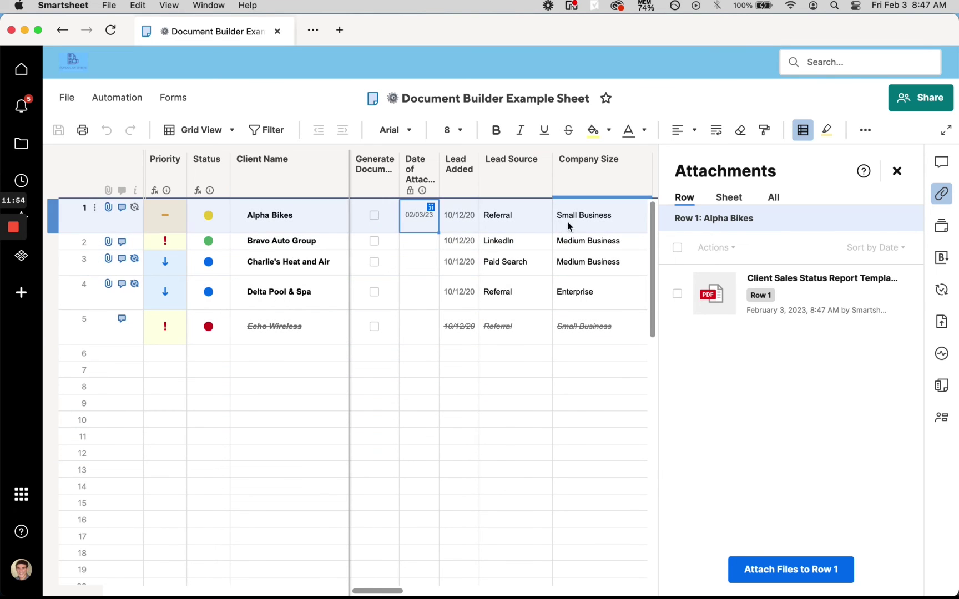
{"action": "left_click", "coordinate": [392, 229]}
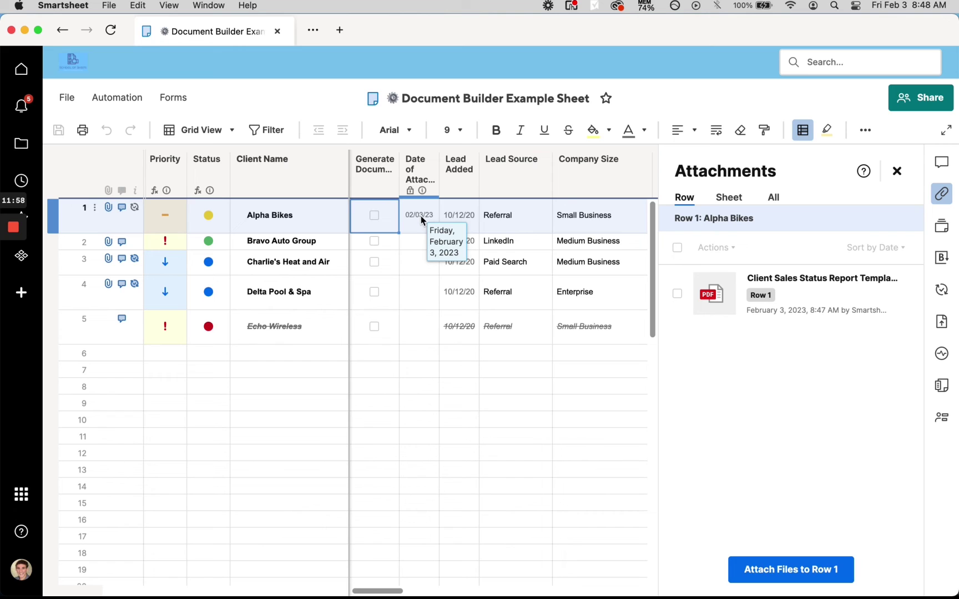
{"action": "left_click", "coordinate": [417, 169]}
Set the Date of Attachment column to font size 9, save, and close the Attachments panel.
{"action": "left_click", "coordinate": [464, 214]}
{"action": "left_click", "coordinate": [417, 170]}
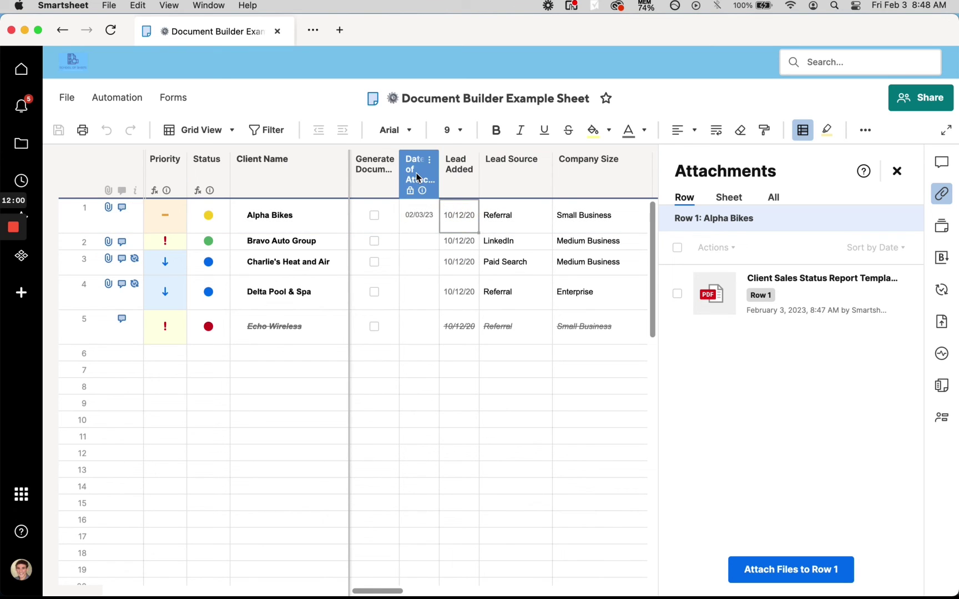
{"action": "left_click", "coordinate": [452, 130]}
{"action": "left_click", "coordinate": [463, 191]}
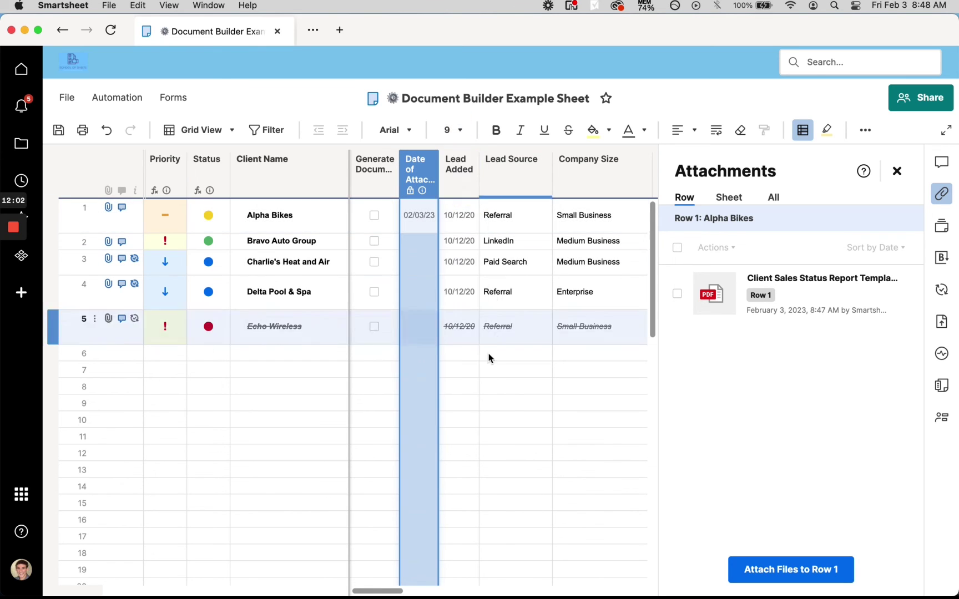
{"action": "left_click", "coordinate": [58, 130]}
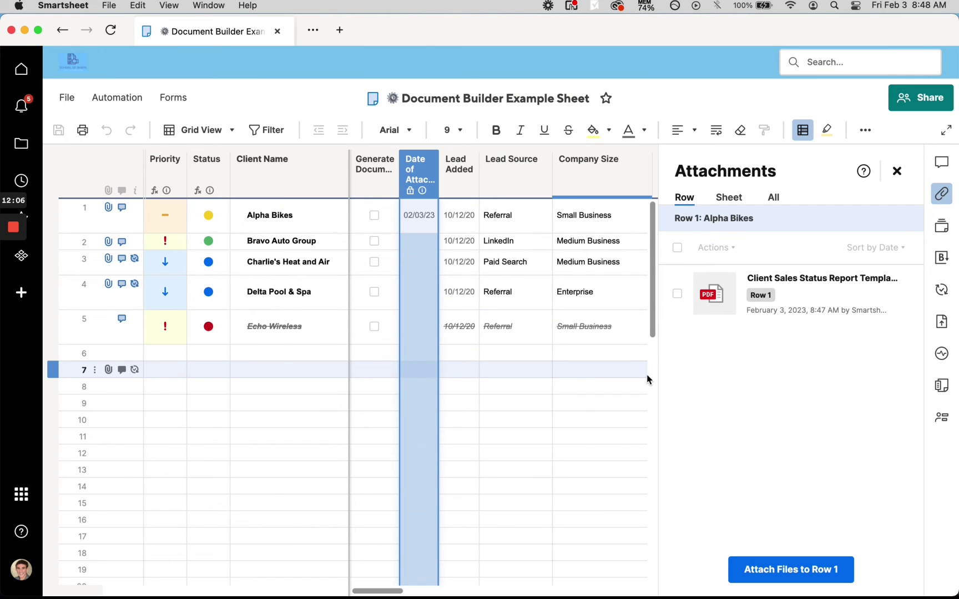
{"action": "left_click", "coordinate": [897, 170]}
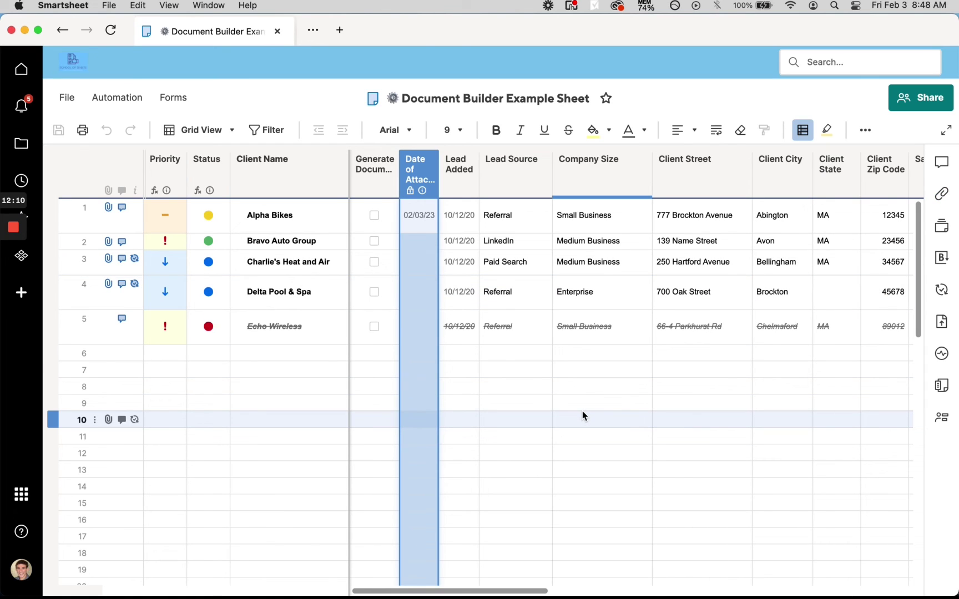